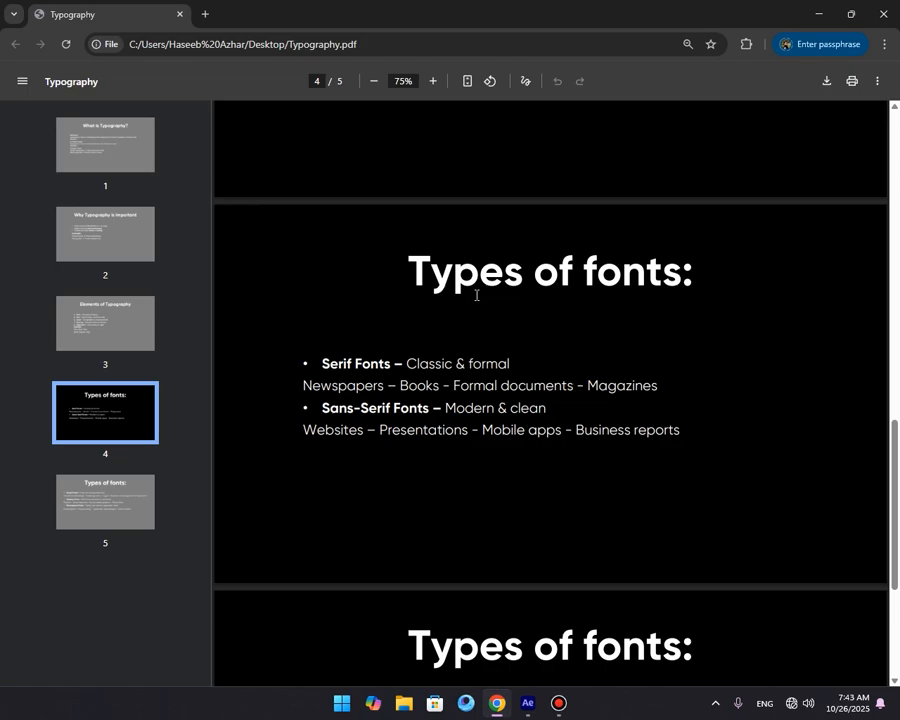
Review the "Types of fonts" slides in the typography PDF and go back through the earlier slides to page 1.
scroll(348, 320, down, 3)
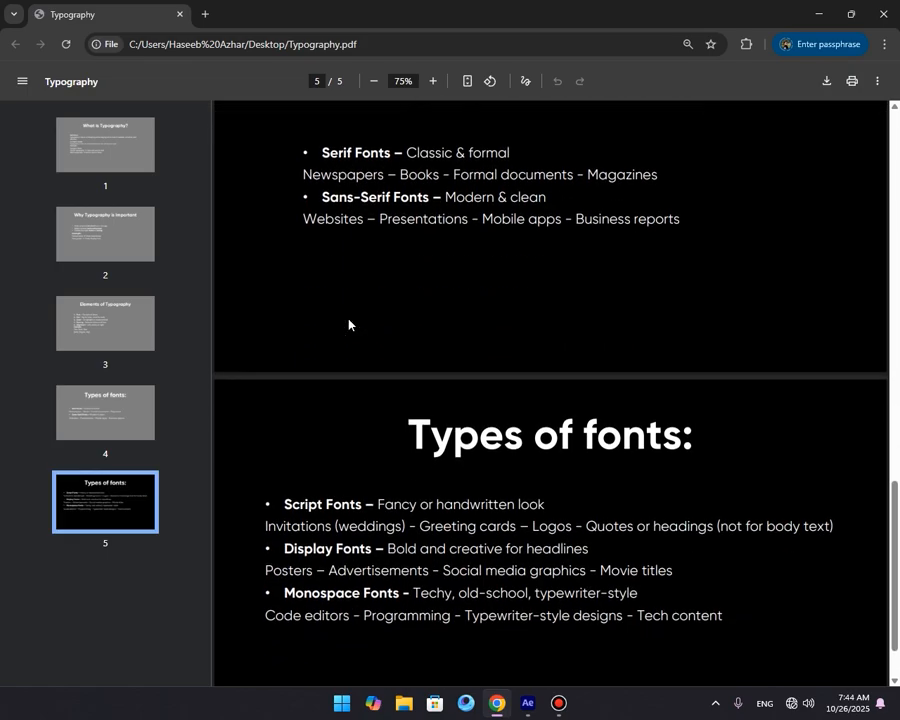
scroll(348, 324, down, 1)
scroll(348, 324, up, 2)
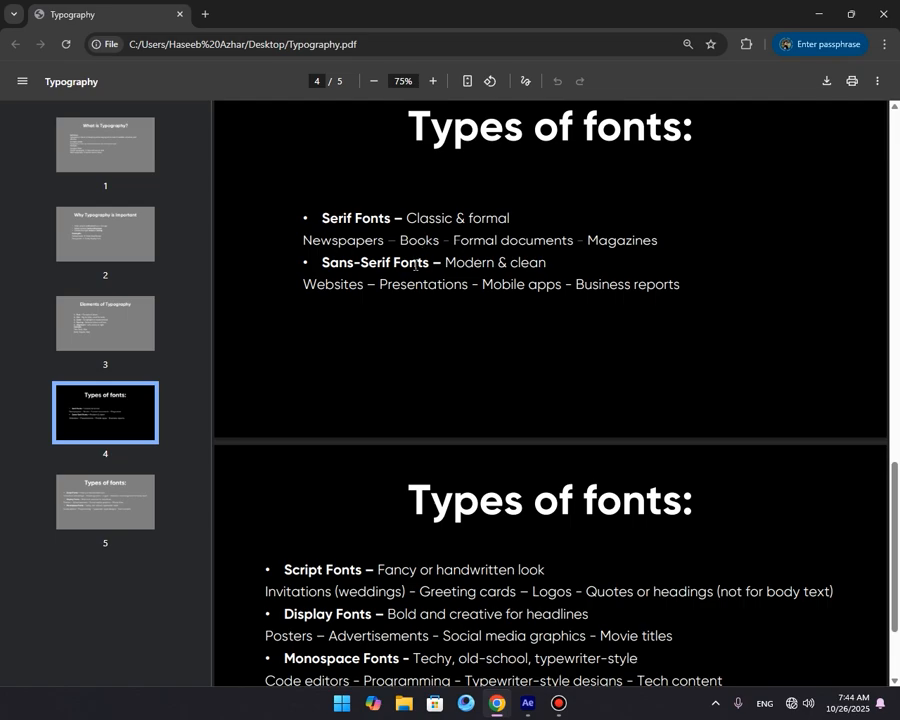
scroll(415, 265, up, 1)
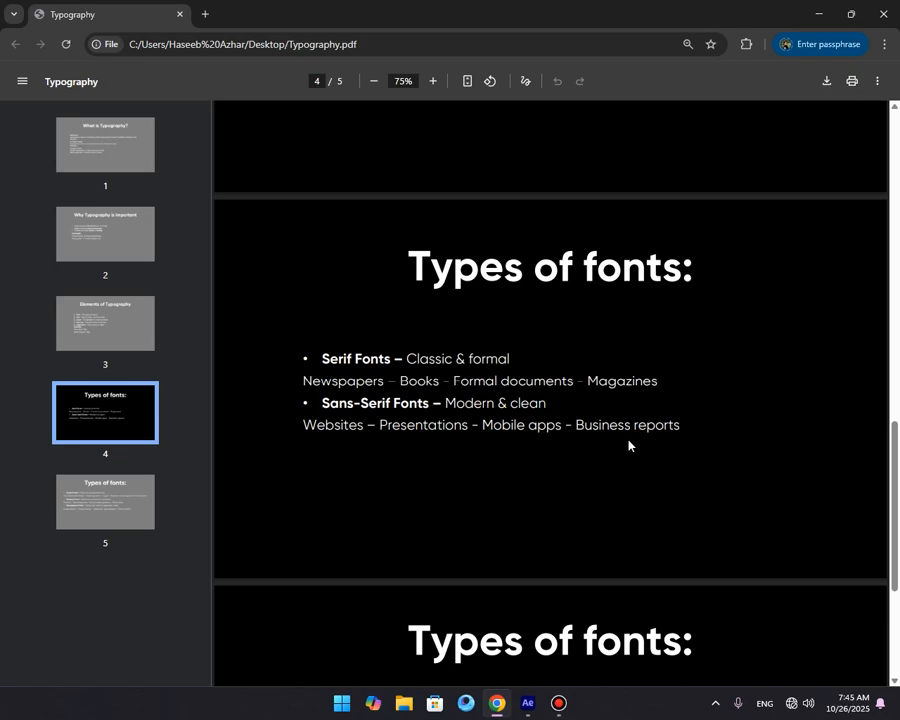
scroll(628, 445, down, 3)
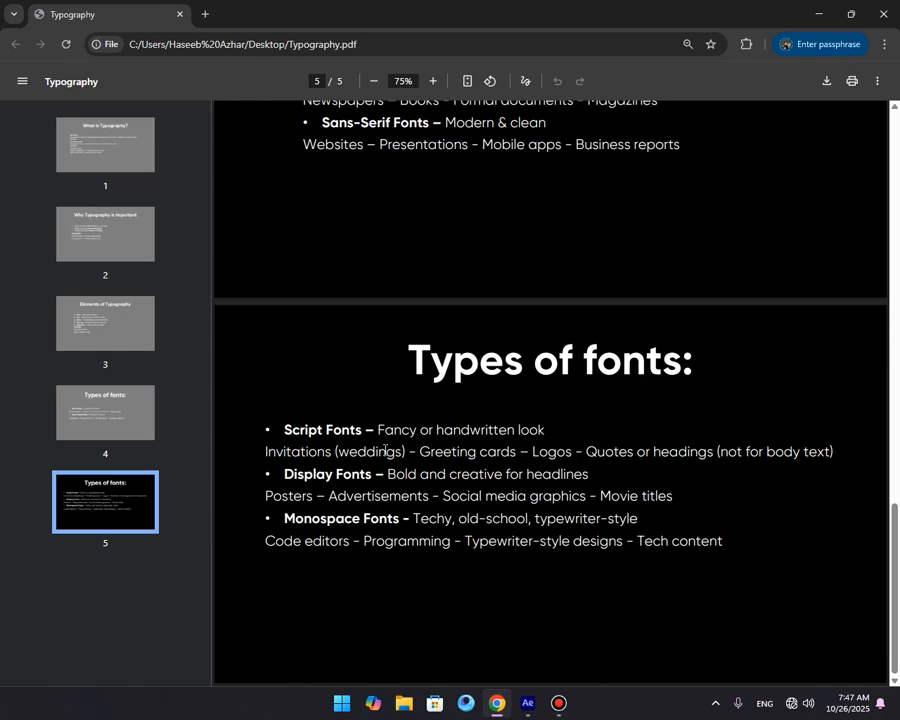
scroll(385, 451, up, 10)
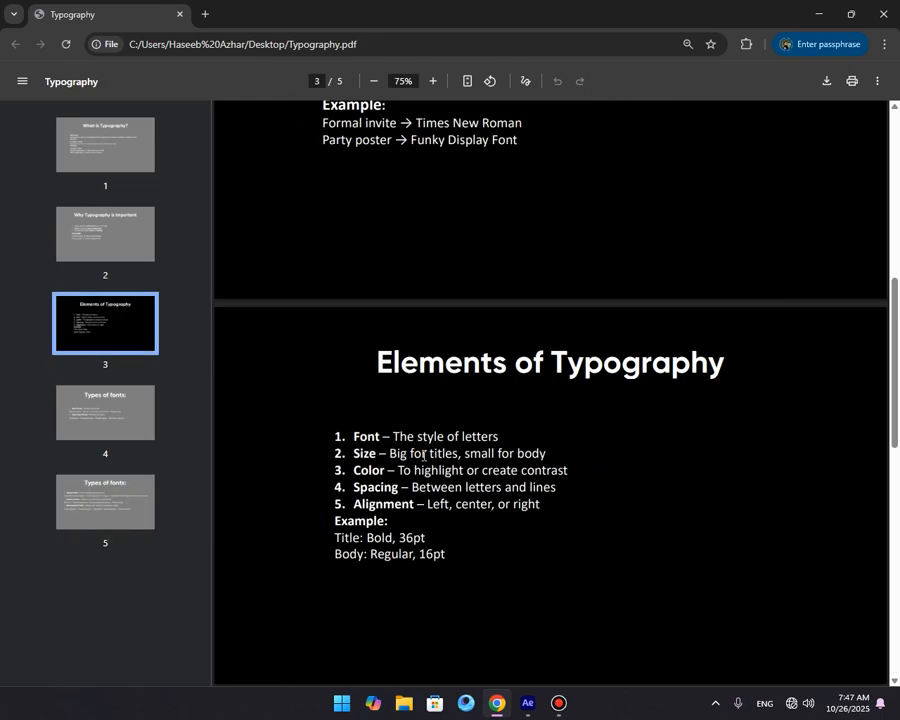
scroll(423, 455, up, 5)
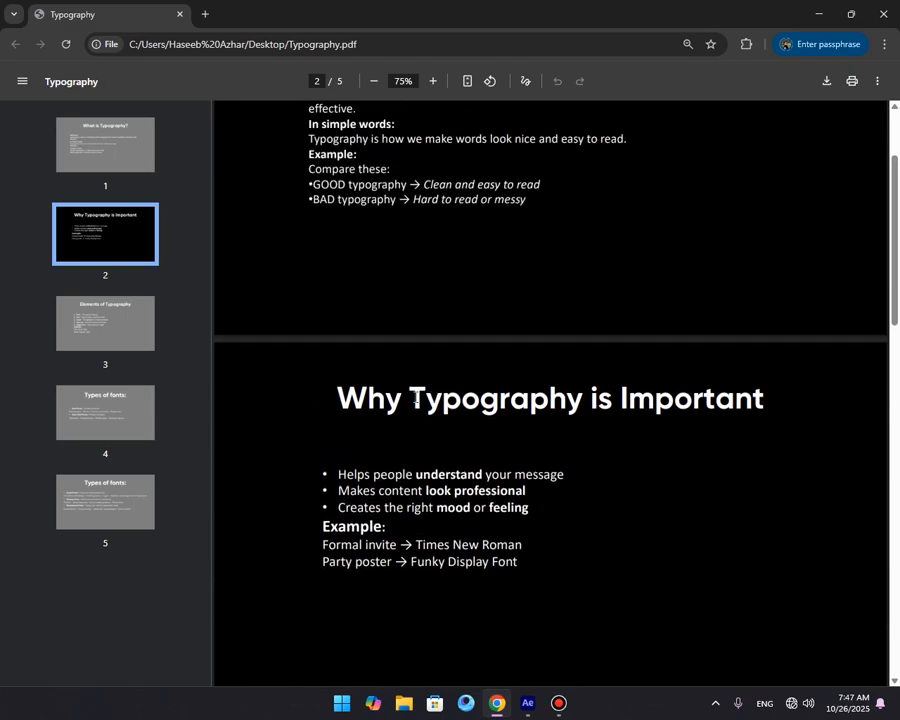
scroll(413, 401, up, 3)
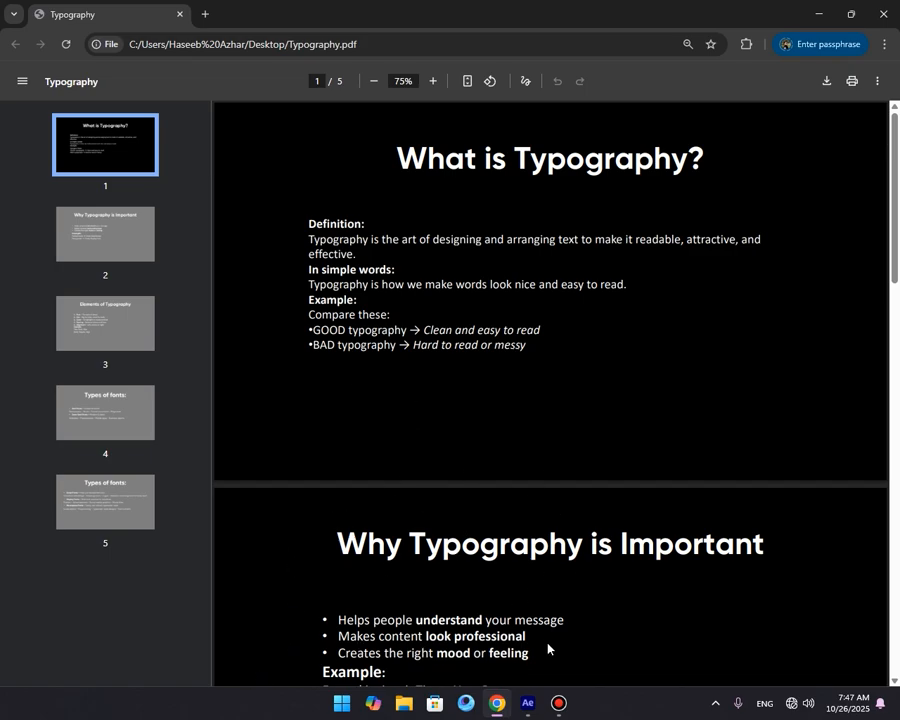
Switch to After Effects and examine the font family list and its filter options.
click(527, 703)
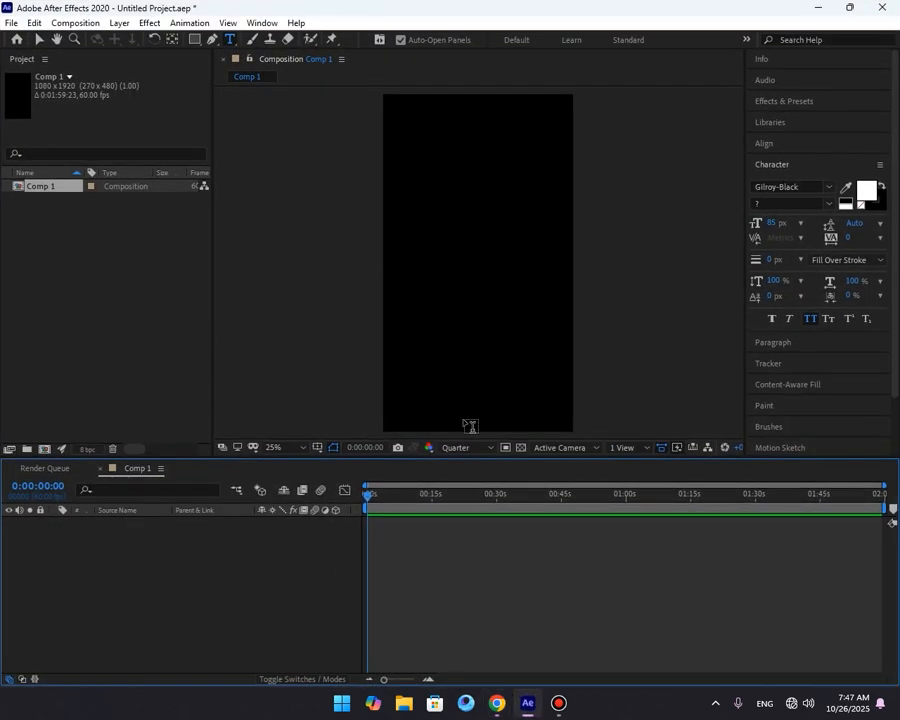
click(829, 187)
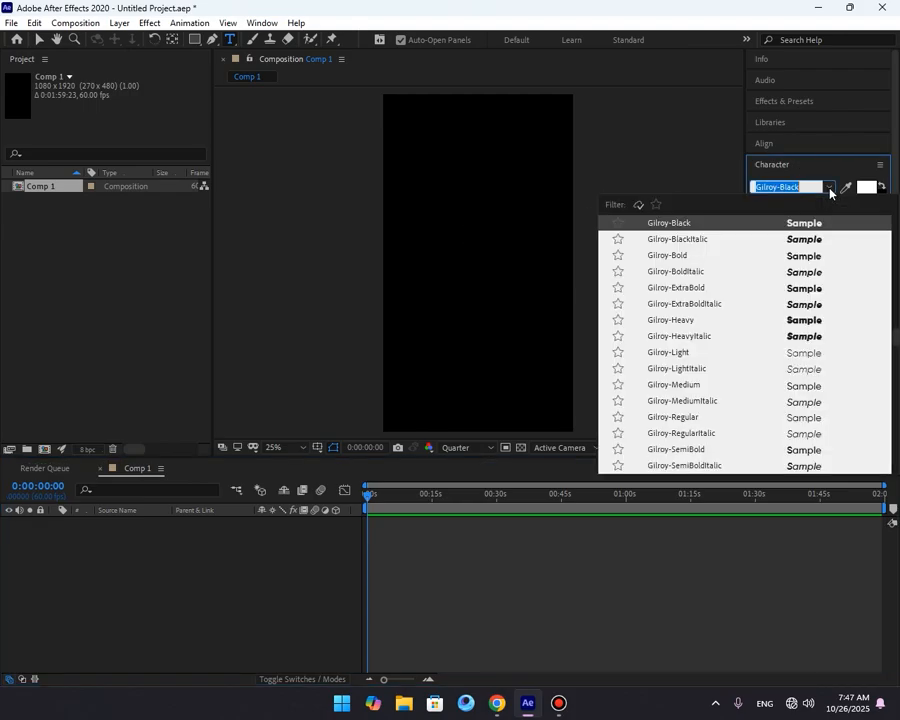
click(639, 206)
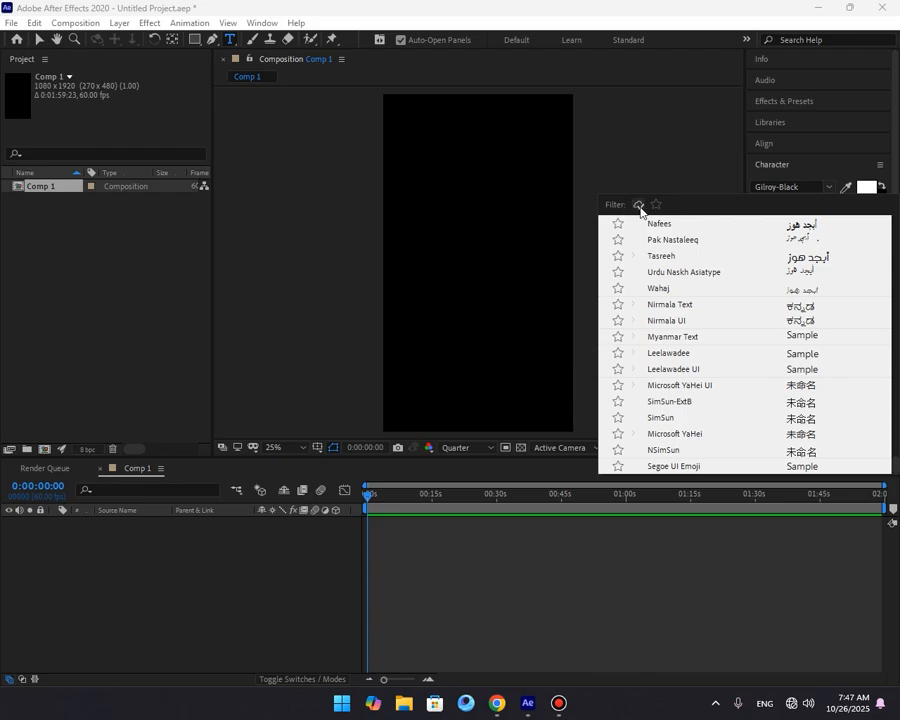
click(832, 187)
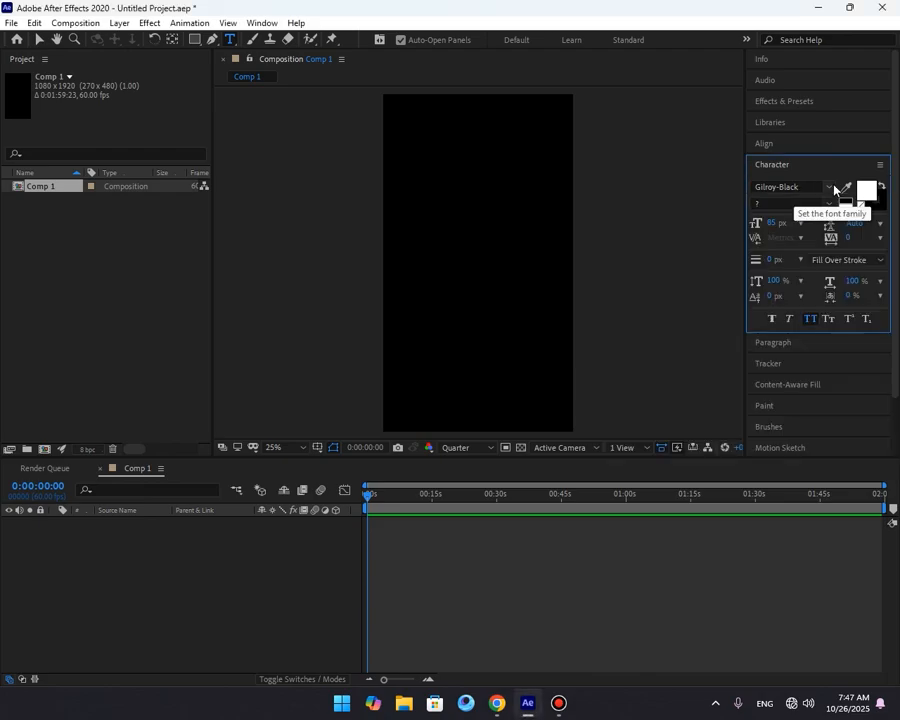
click(451, 538)
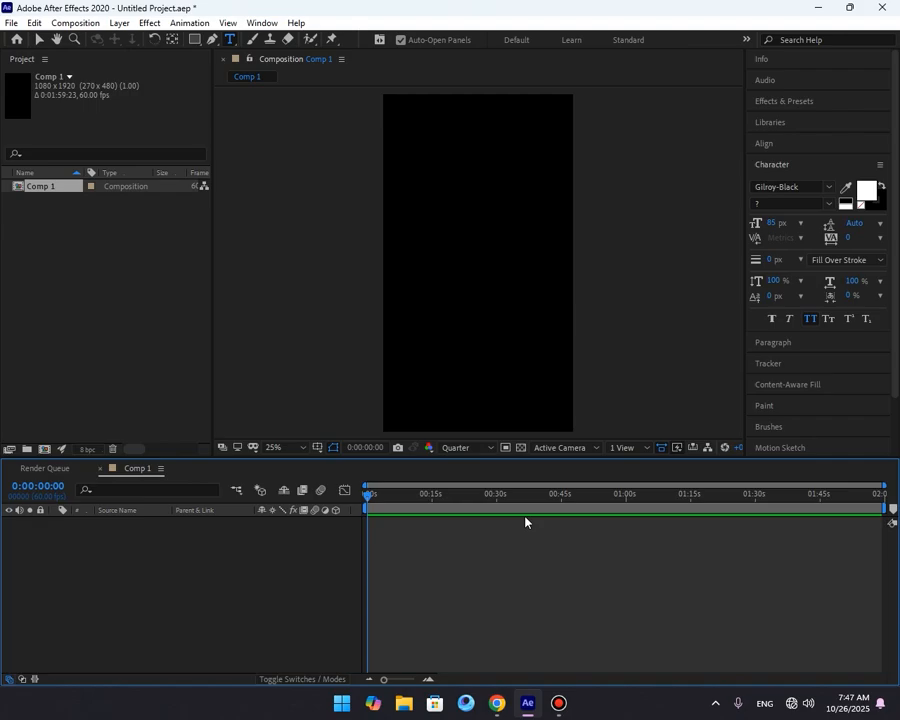
Launch Photoshop and bring up a blank white document.
click(342, 703)
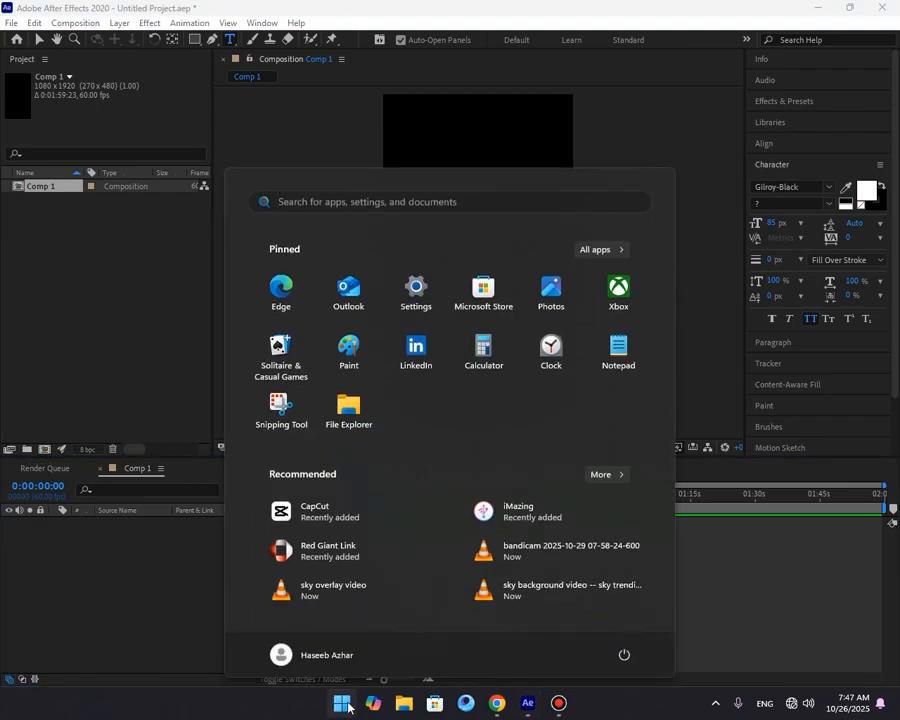
text(phot)
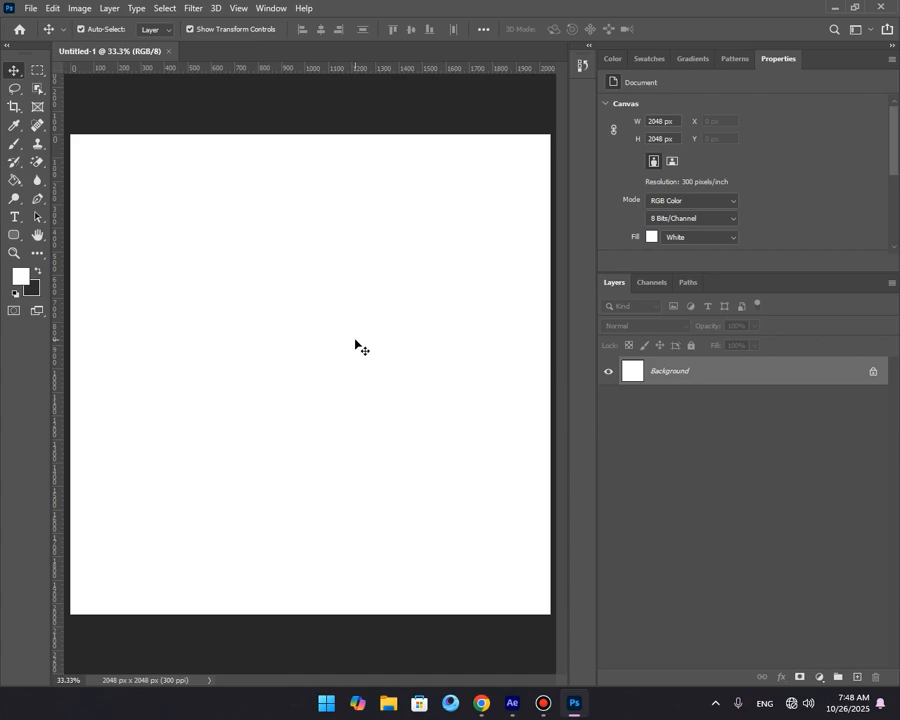
scroll(267, 338, down, 2)
scroll(266, 337, up, 2)
Activate the Horizontal Type tool and open its list of font families.
drag(15, 216, 45, 217)
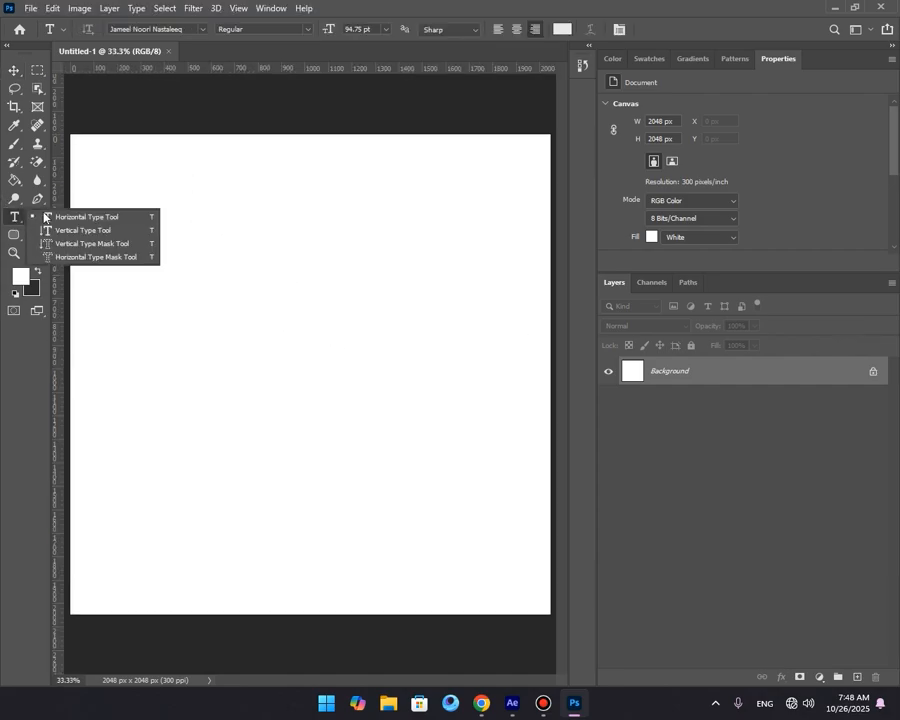
click(45, 217)
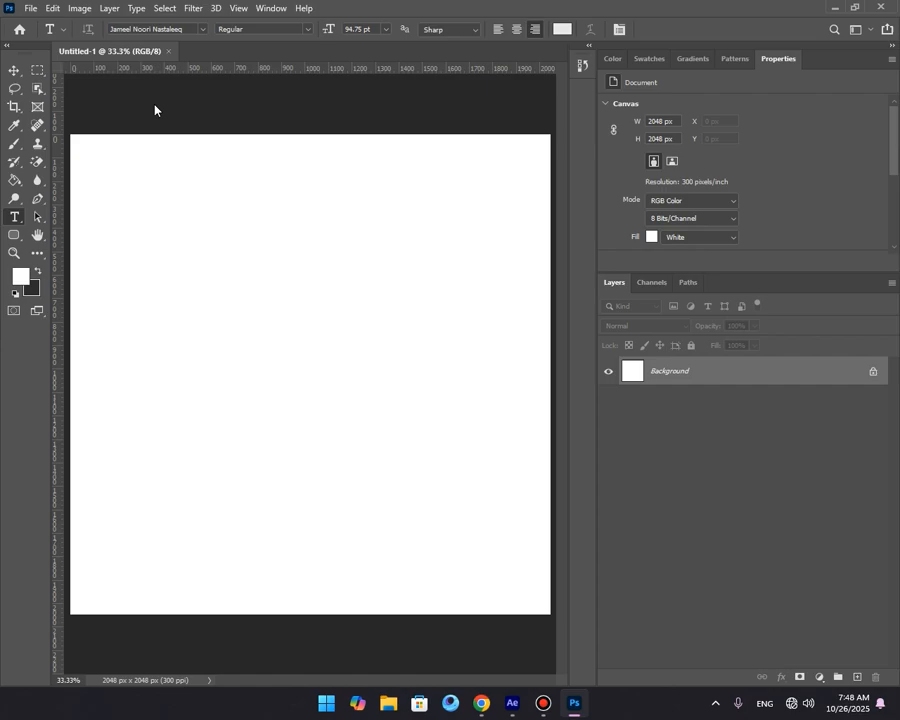
click(202, 33)
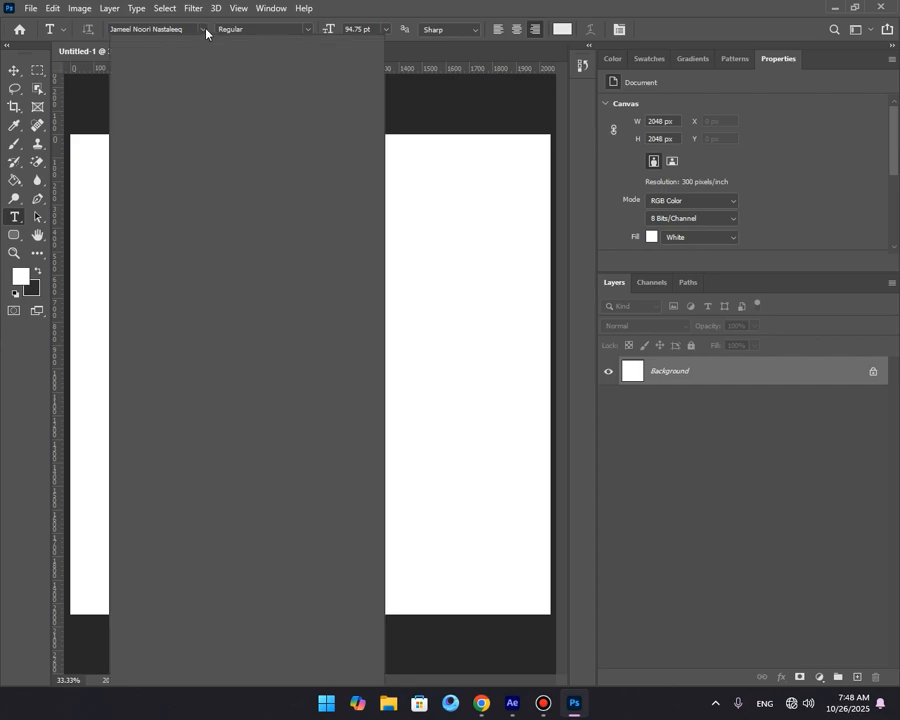
click(203, 32)
click(201, 31)
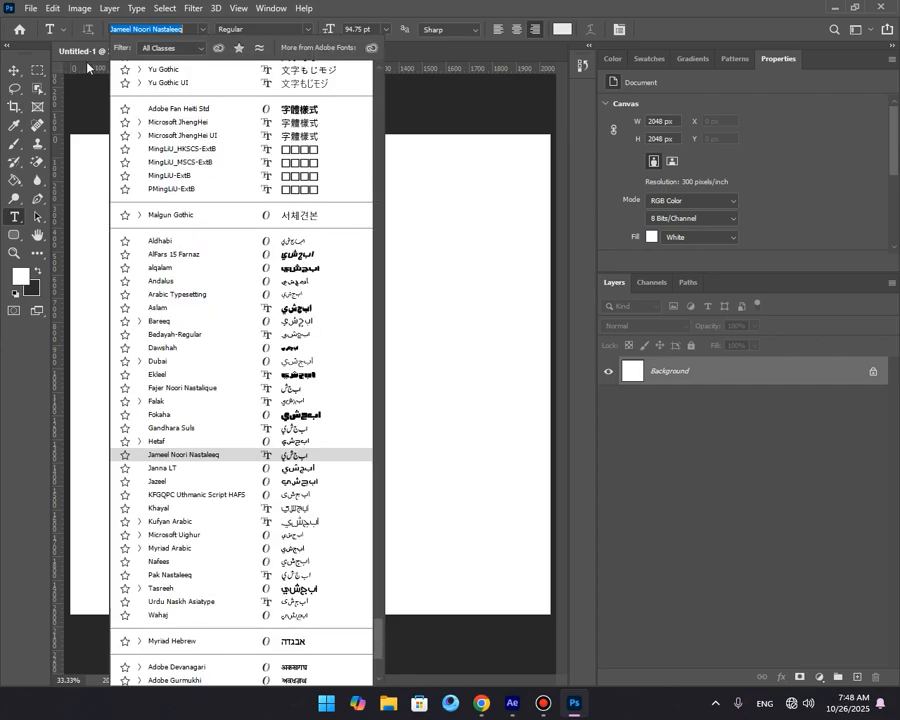
Filter the font list by the Handwritten class and browse the matching fonts.
click(200, 49)
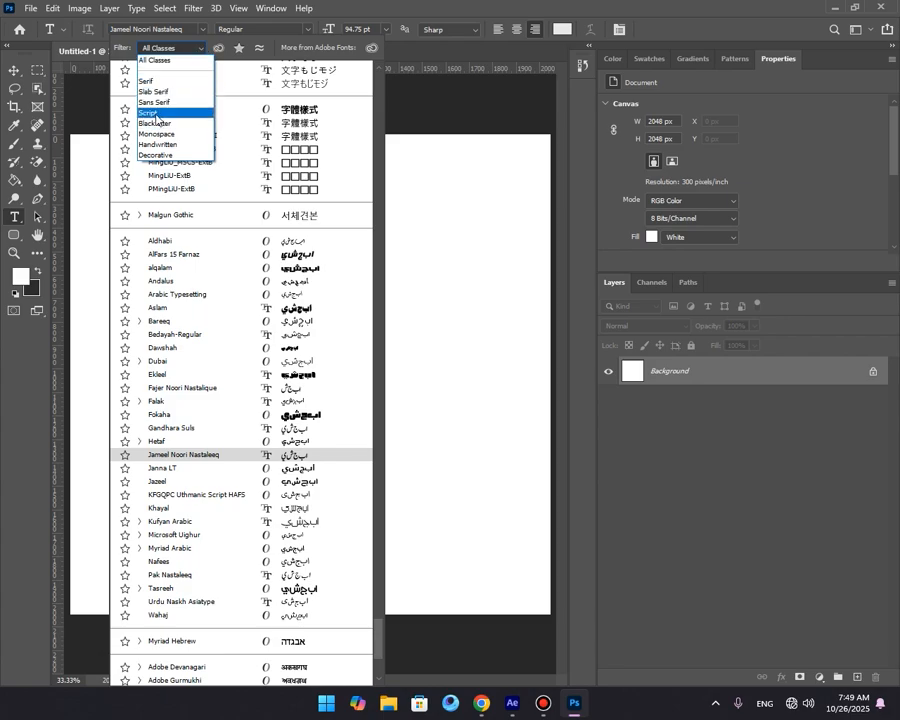
click(184, 145)
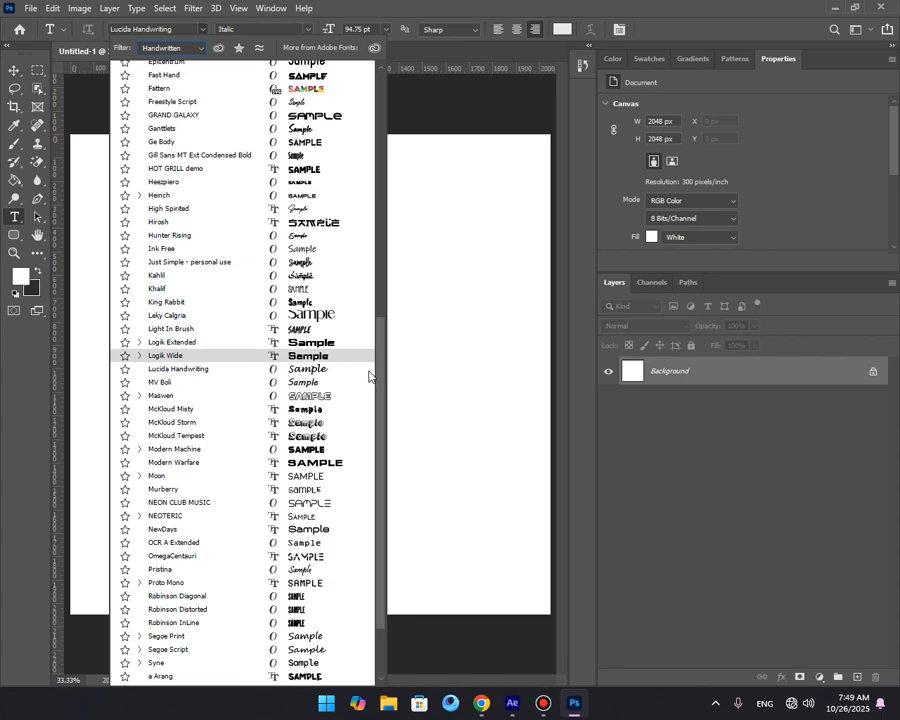
drag(380, 370, 392, 130)
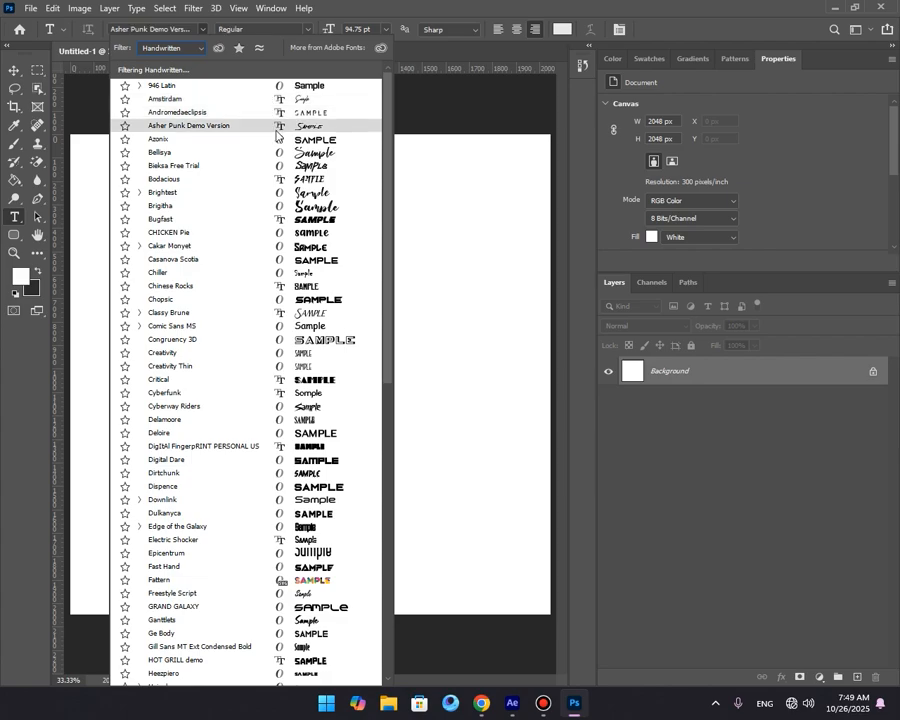
click(203, 48)
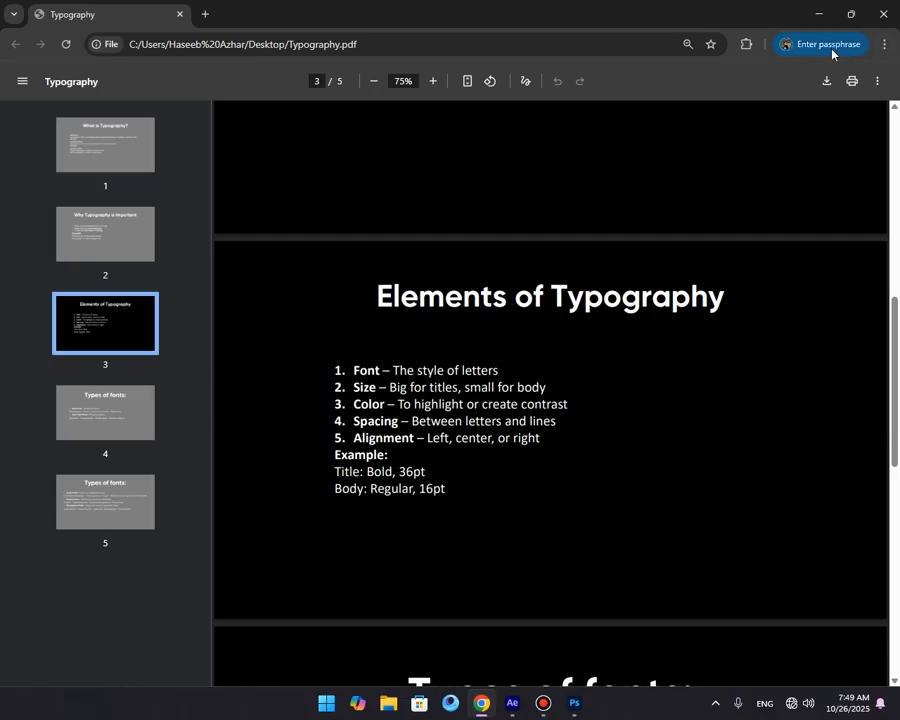
Return to Photoshop, place a Lorem Ipsum text line on the upper part of the canvas and select all of it.
click(819, 14)
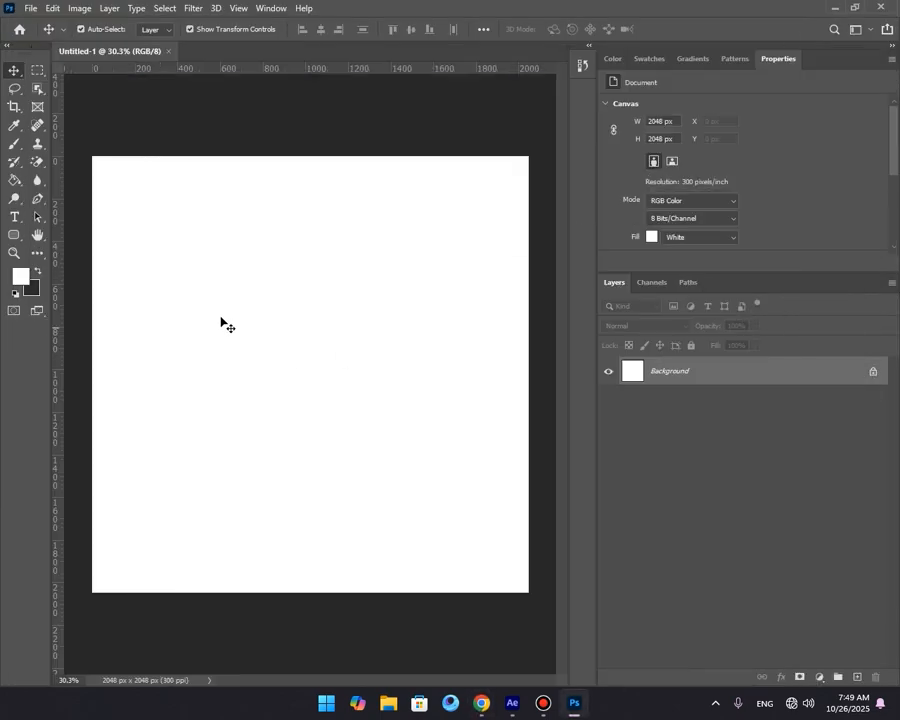
click(15, 217)
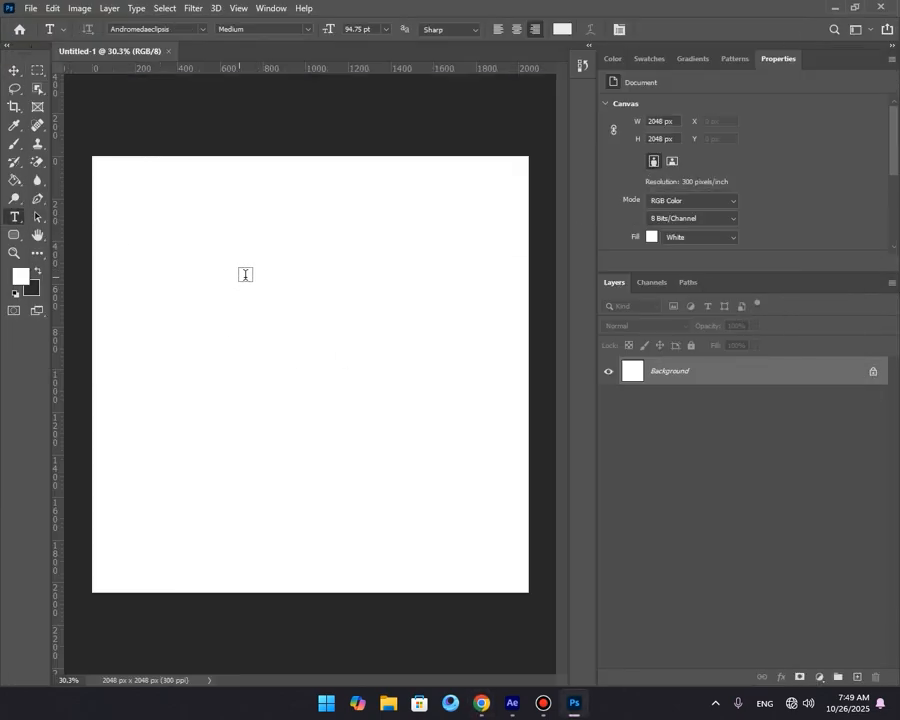
click(239, 276)
click(183, 245)
key(ctrl+a)
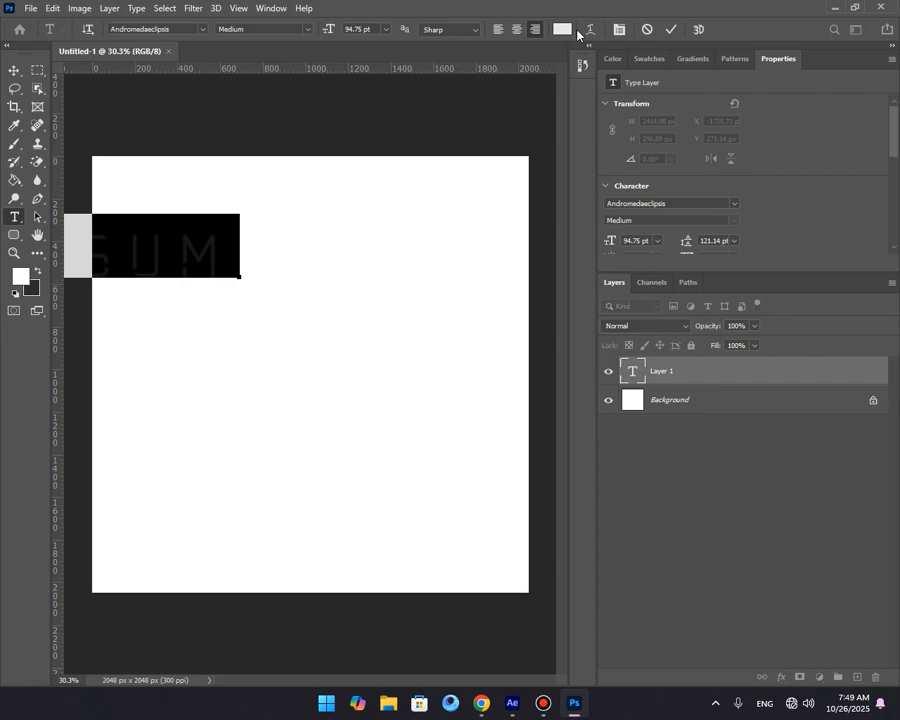
Colour the Lorem Ipsum text black (000000) and move it across so it spans the upper canvas.
click(561, 30)
click(622, 538)
click(772, 352)
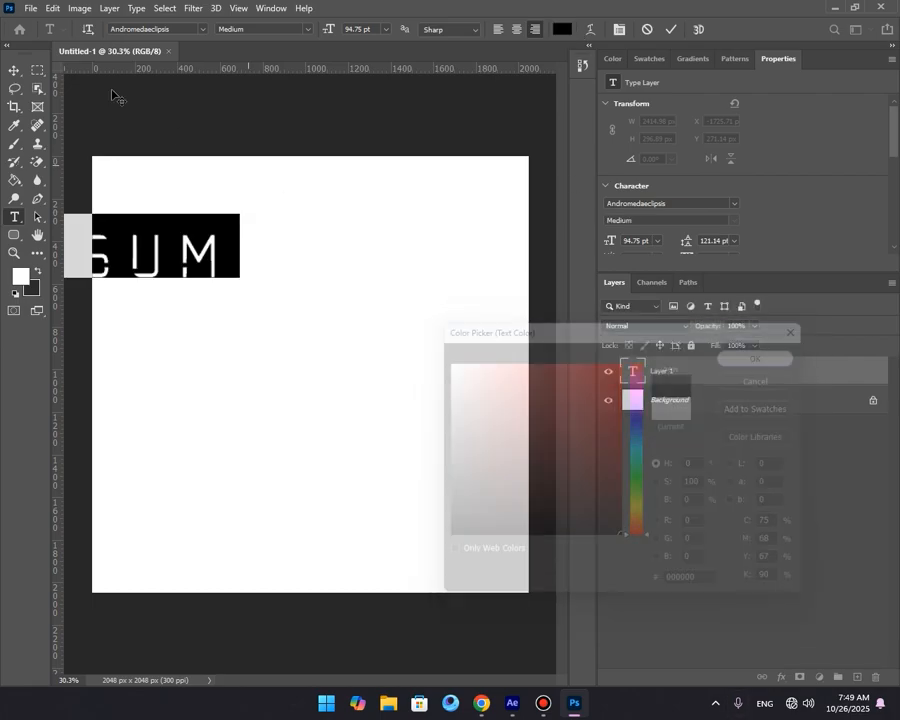
click(14, 70)
drag(180, 253, 480, 262)
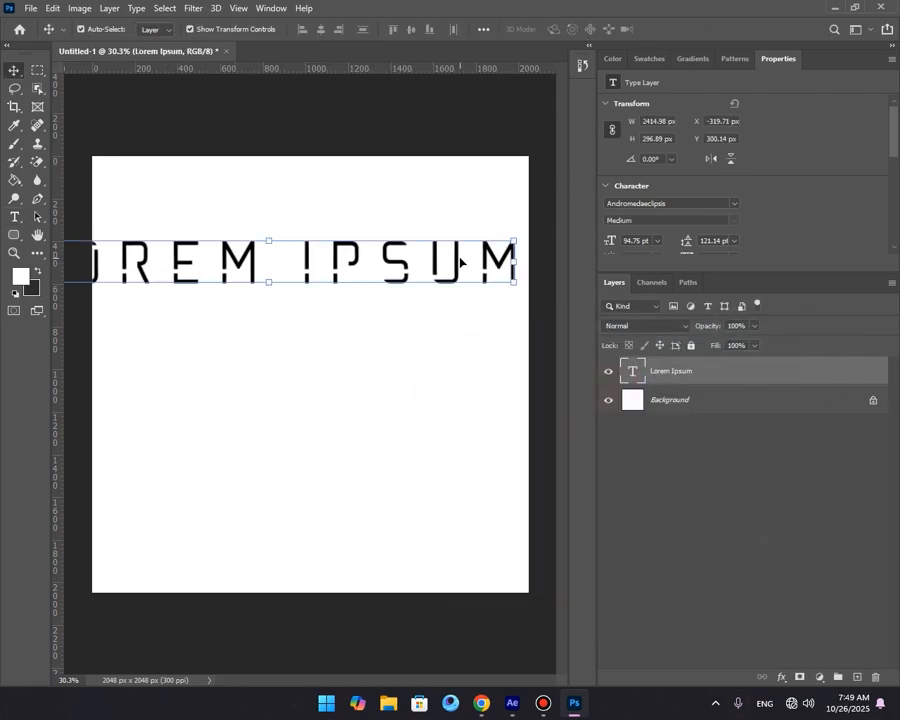
Search for a "gilr" font for the selected Lorem Ipsum text, clear the search and reset the font filter to All Classes.
double_click(437, 250)
click(180, 31)
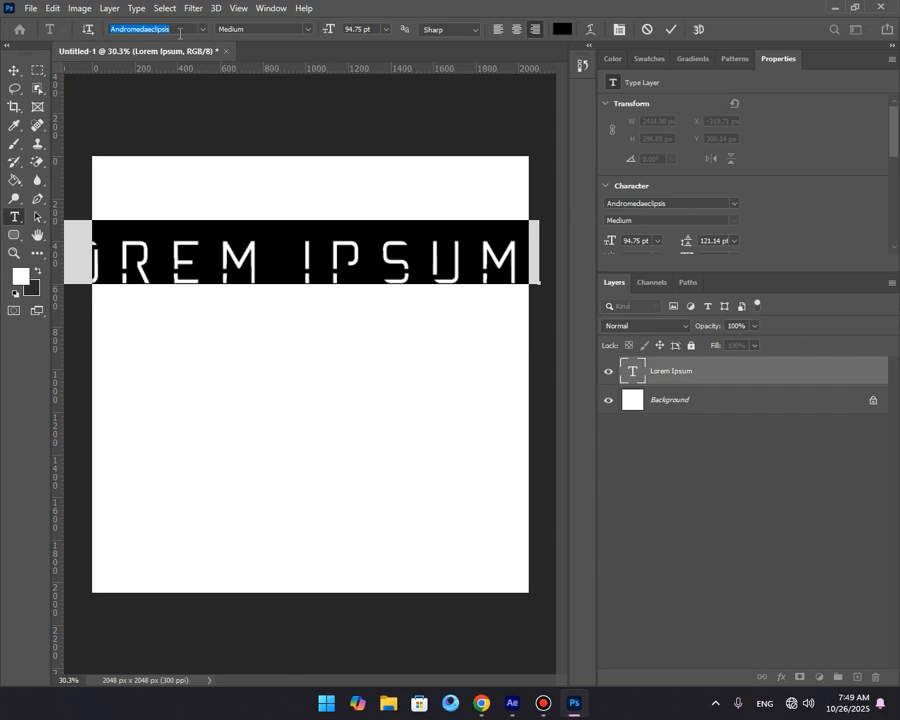
text(gilr)
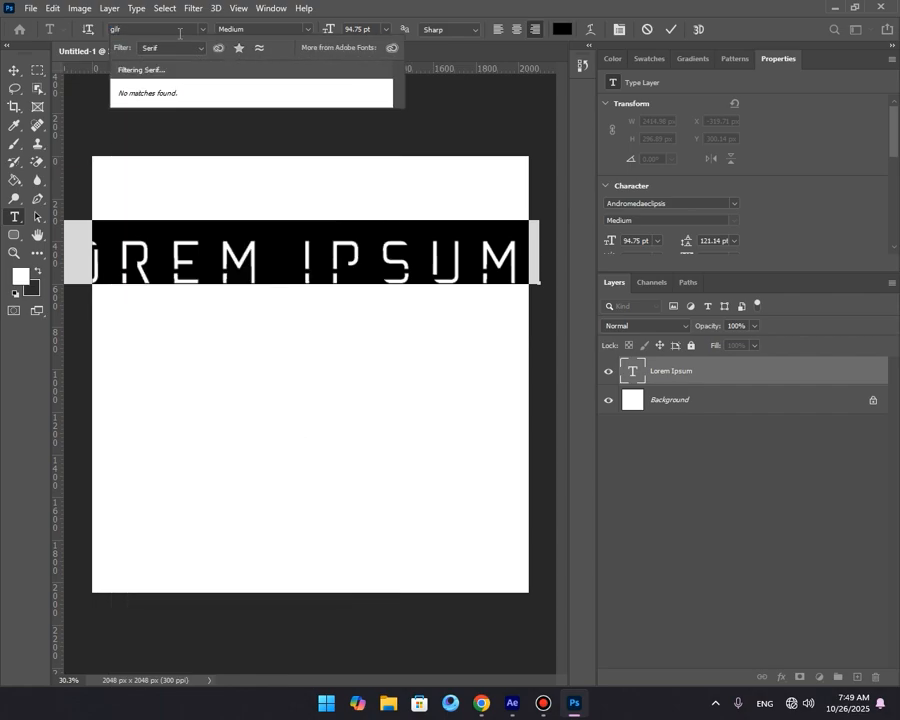
key(BackSpace)
key(BackSpace)
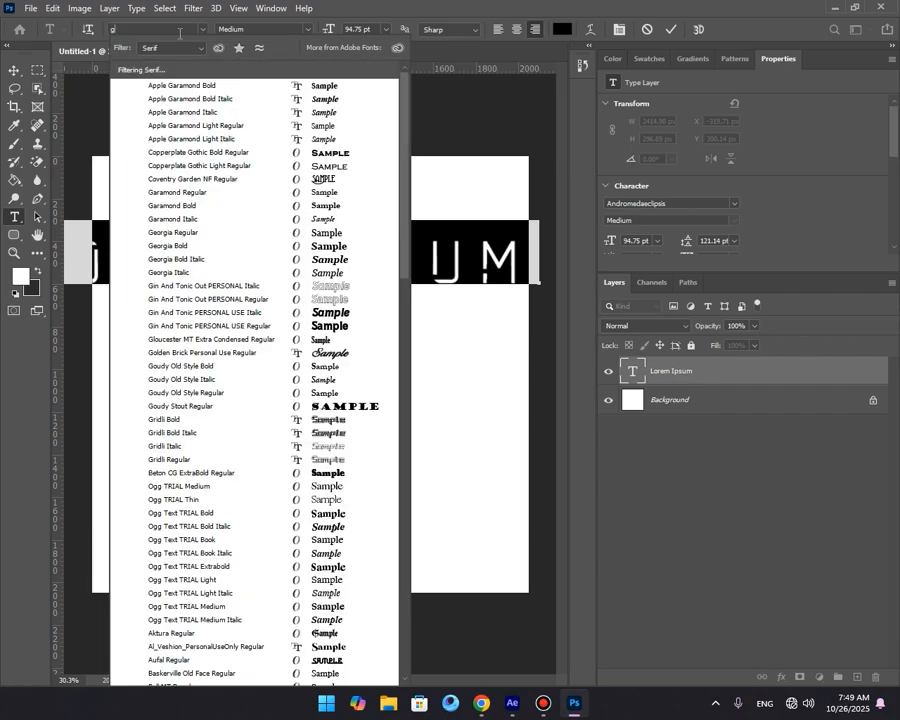
key(BackSpace)
click(170, 47)
click(160, 58)
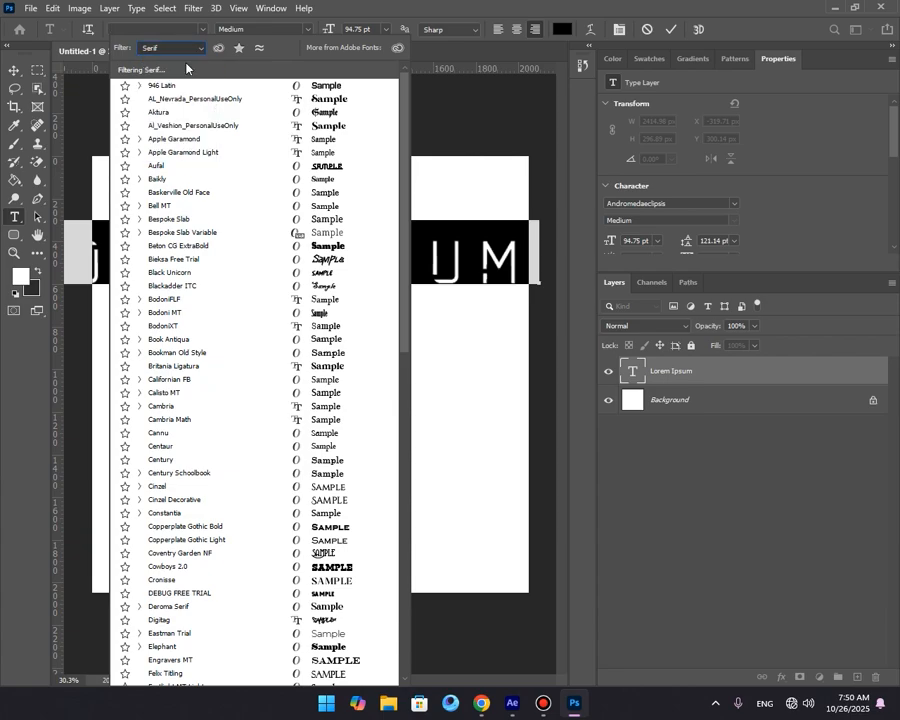
text(san s)
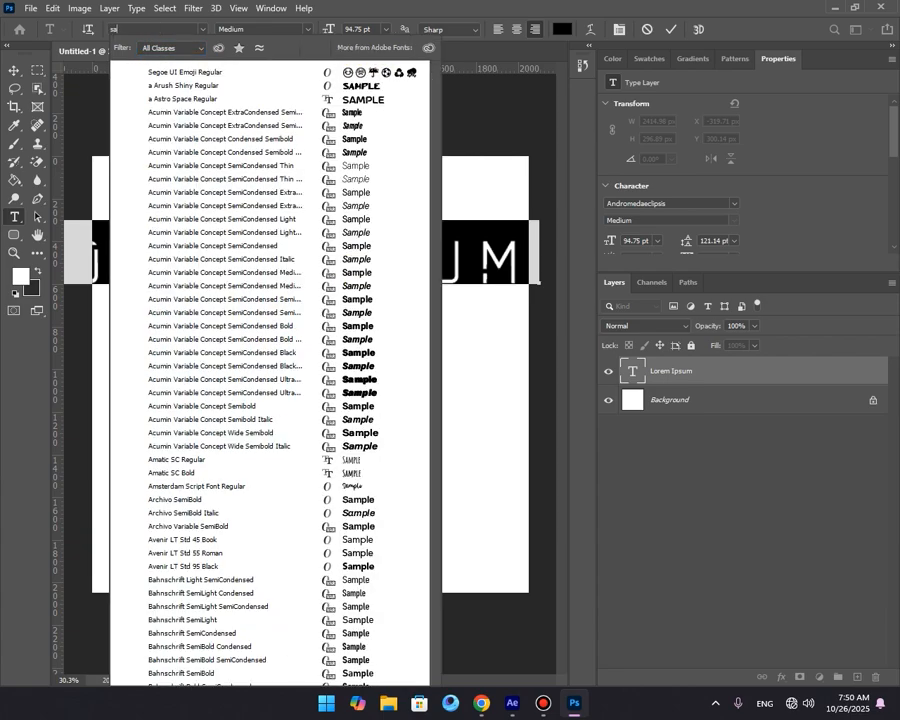
key(BackSpace)
key(BackSpace)
key(BackSpace)
key(BackSpace)
key(BackSpace)
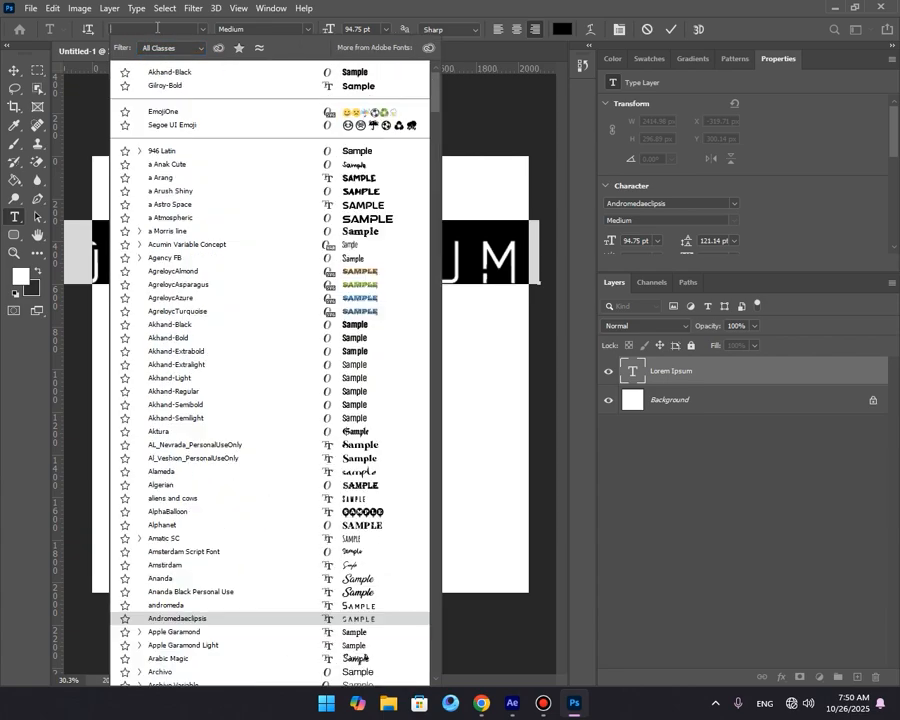
Search the fonts for "gil" and apply Gilroy-Bold to the Lorem Ipsum text.
text(gil)
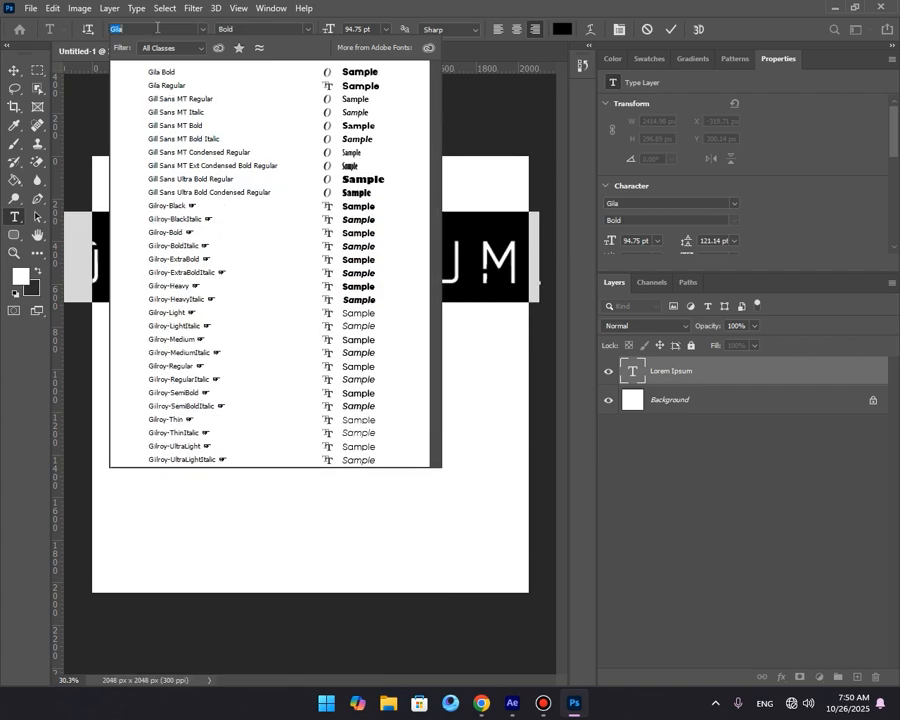
key(Down)
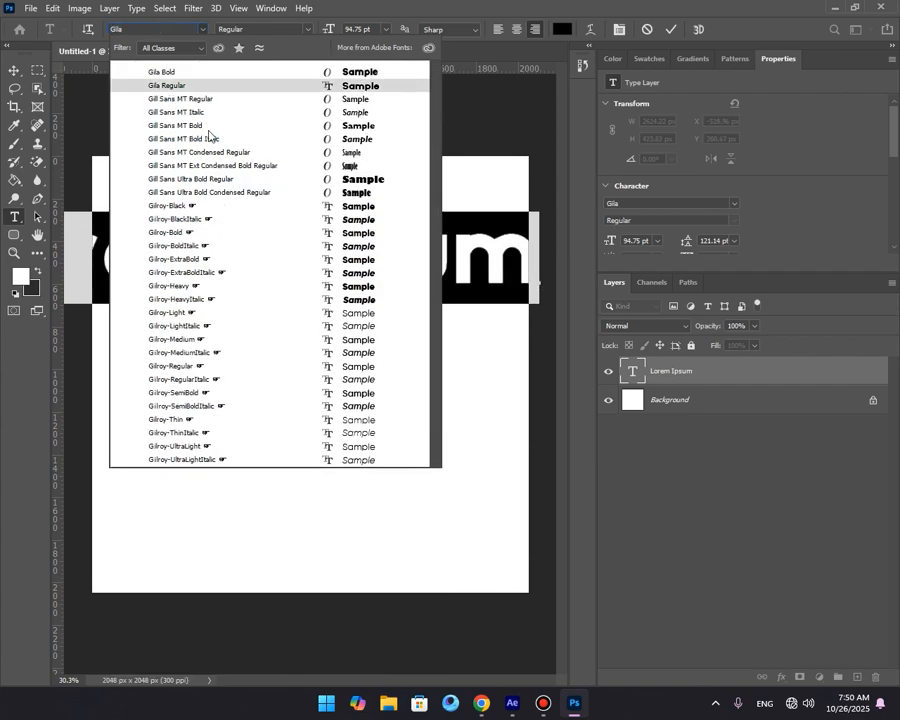
click(206, 232)
click(14, 70)
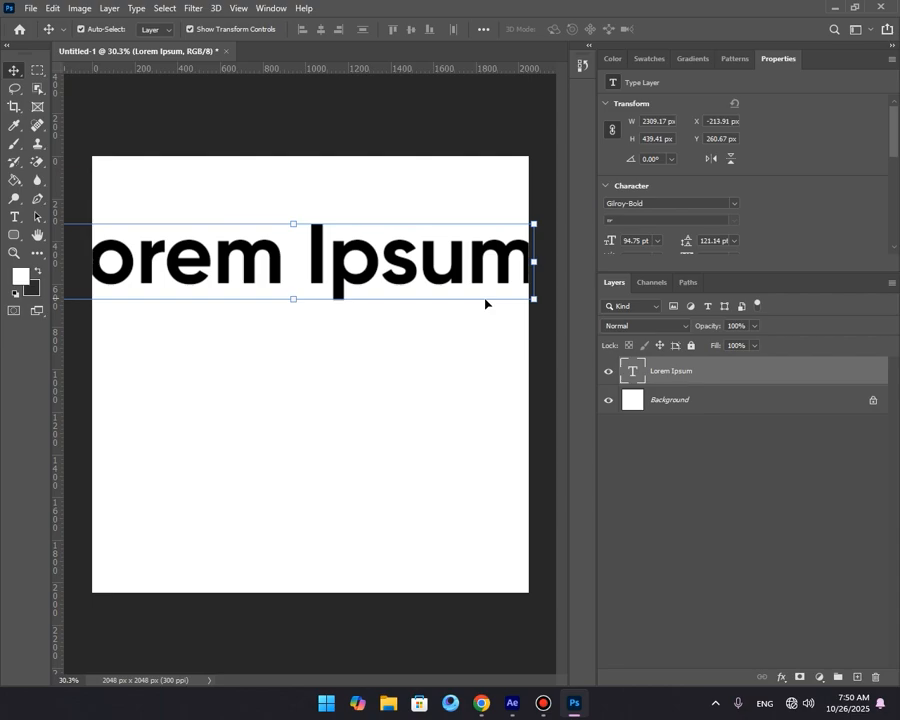
click(529, 263)
key(Escape)
Set the Lorem Ipsum text's font size to 100 pt.
double_click(388, 258)
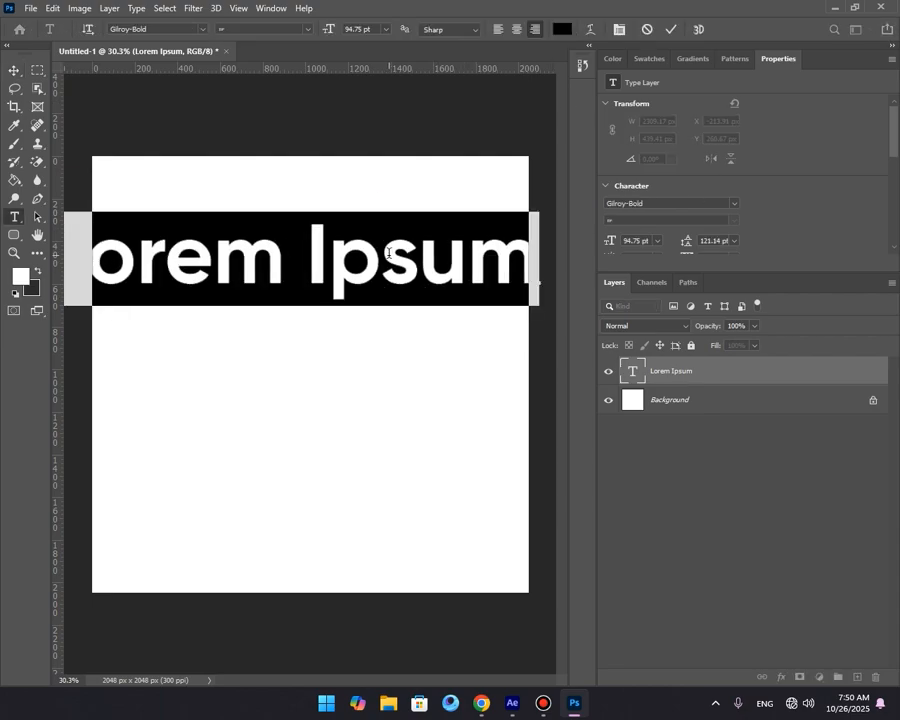
click(376, 28)
text(100)
click(14, 72)
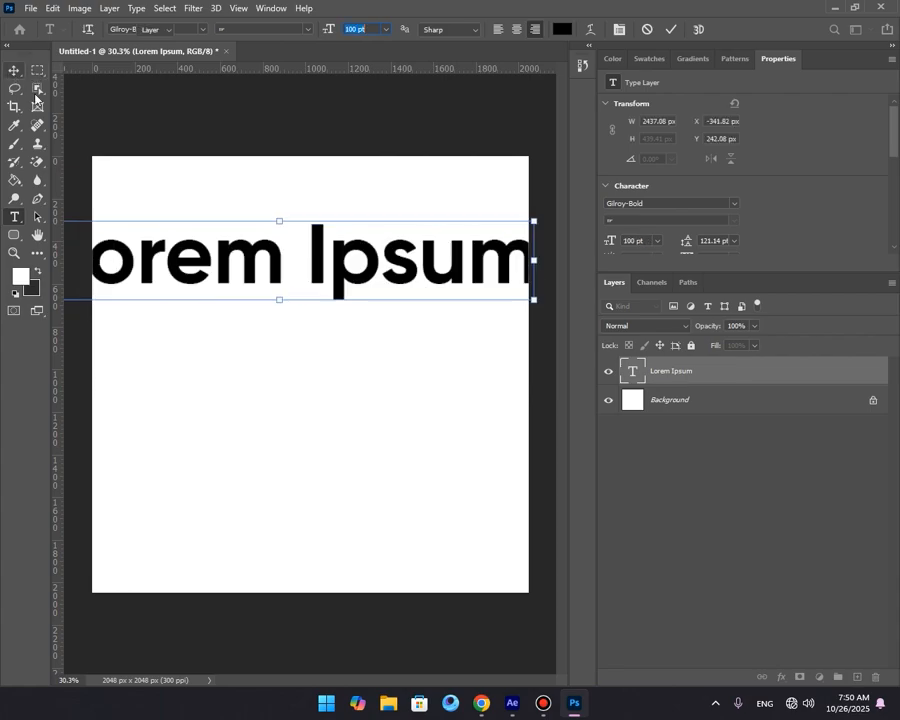
Scale the Lorem Ipsum text proportionally to about 62% and position it fully inside the upper canvas.
scroll(386, 311, down, 4)
drag(350, 297, 401, 281)
drag(519, 271, 388, 270)
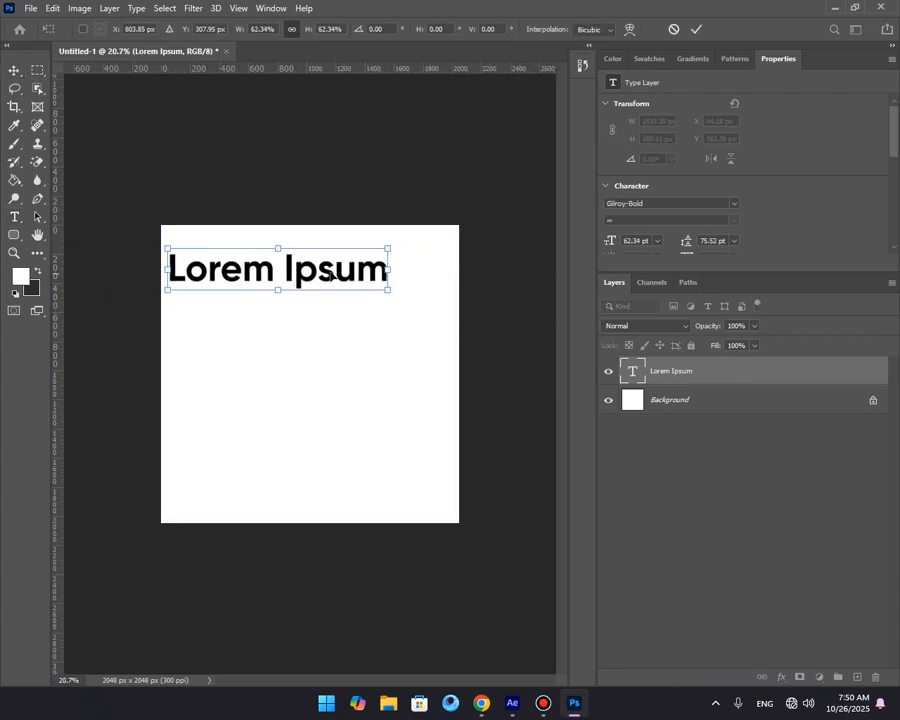
drag(326, 276, 338, 311)
scroll(275, 305, up, 4)
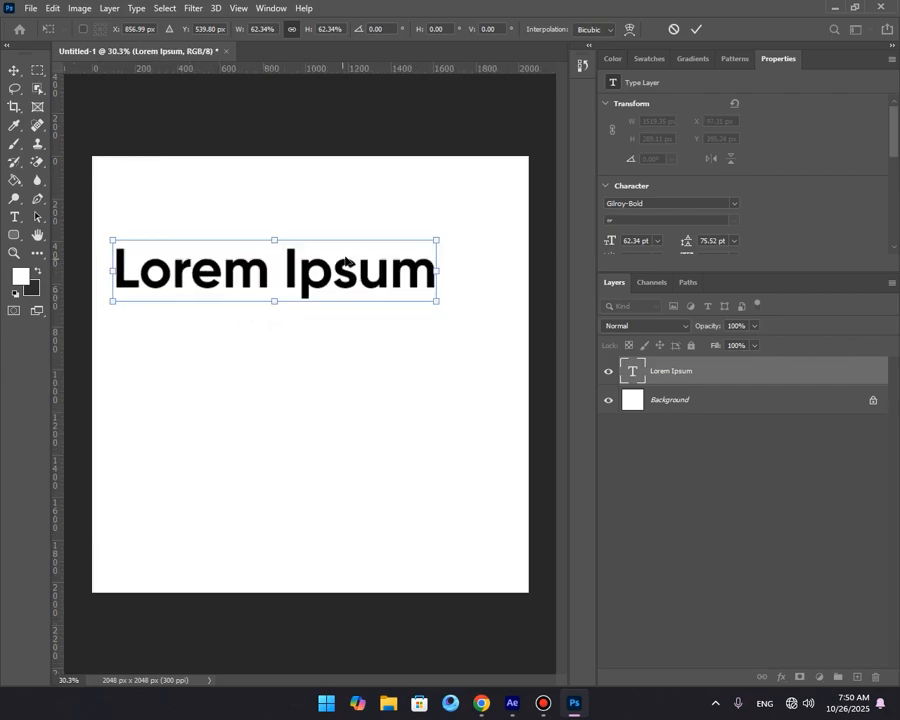
key(Return)
drag(345, 262, 323, 275)
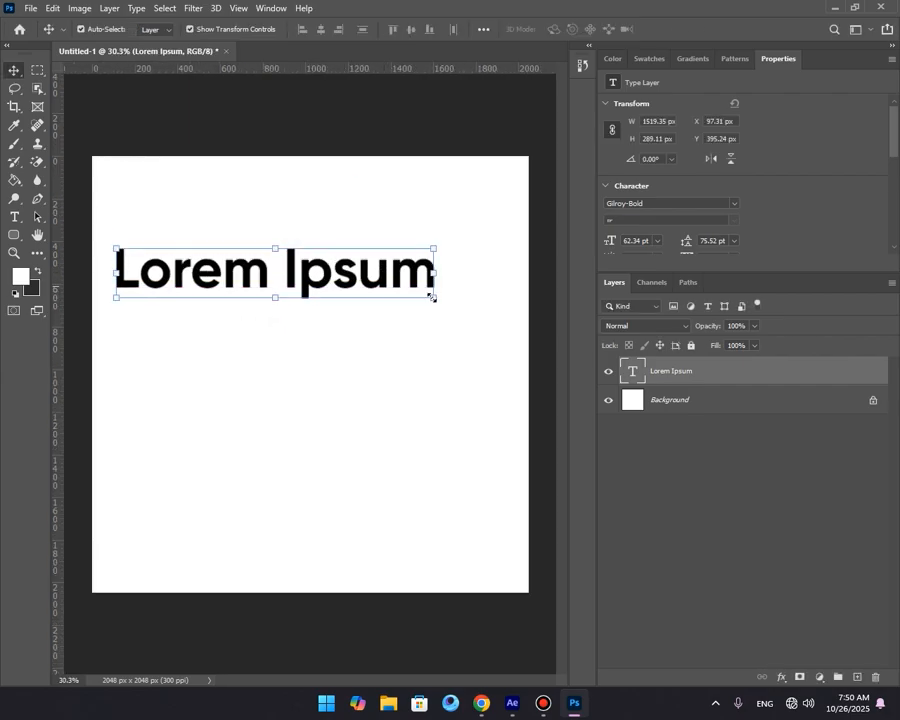
Set the Lorem Ipsum text's font size to 60 pt and move it slightly higher on the canvas.
double_click(349, 263)
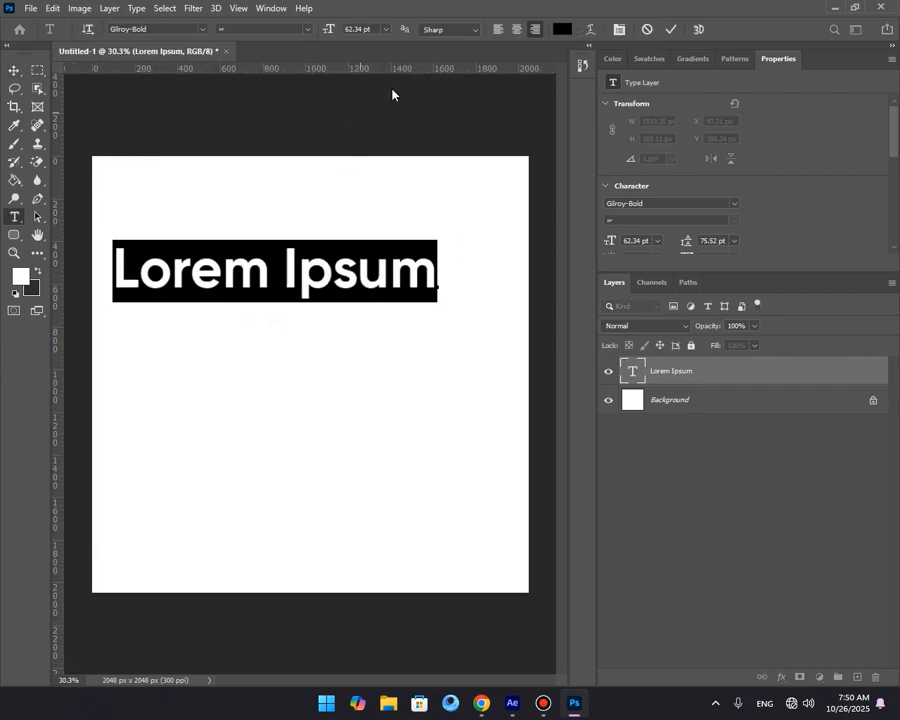
click(362, 29)
text(60)
key(Return)
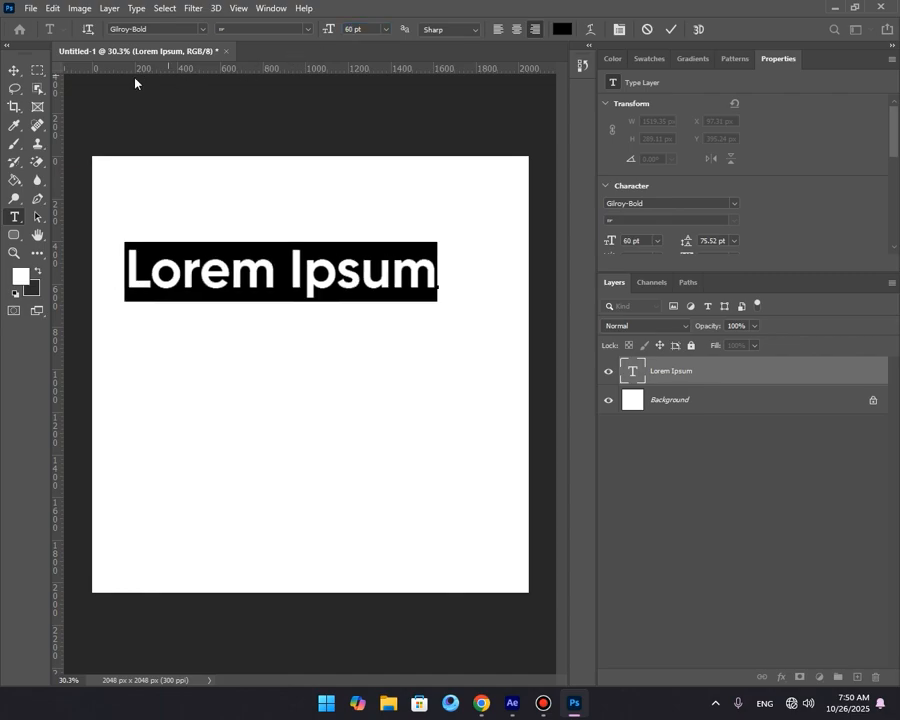
click(16, 71)
drag(431, 293, 428, 272)
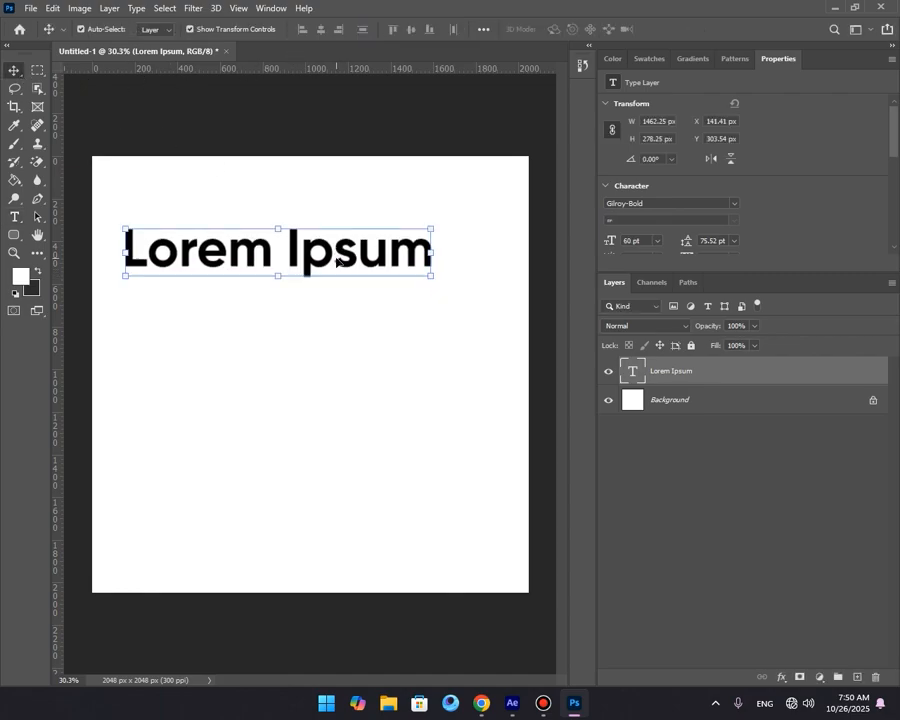
Open Calculator and place its window beside the canvas so the text stays visible.
click(328, 702)
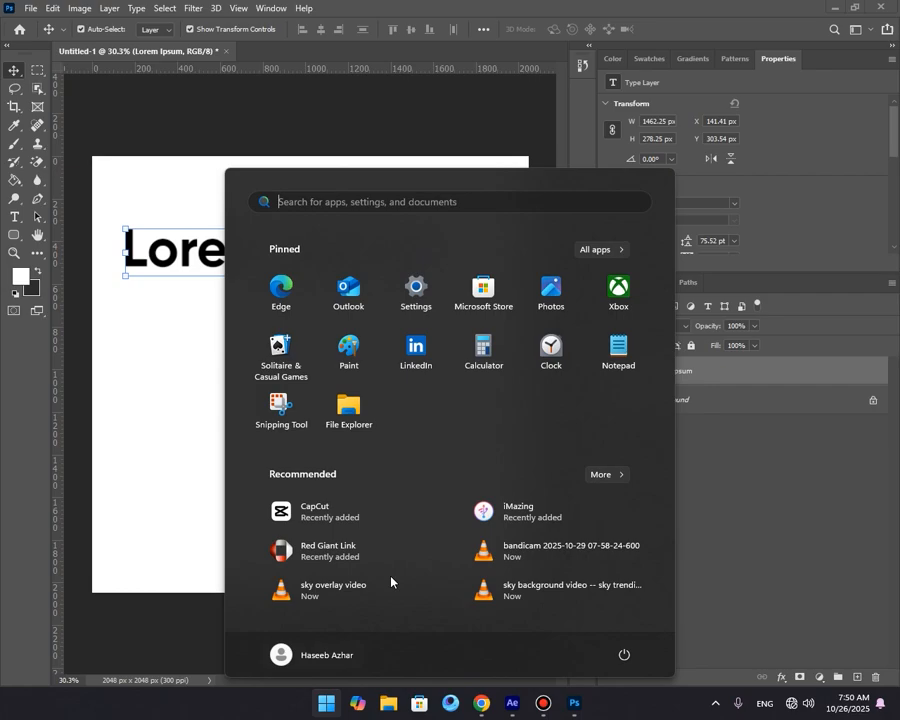
click(428, 509)
key(super)
text(cal)
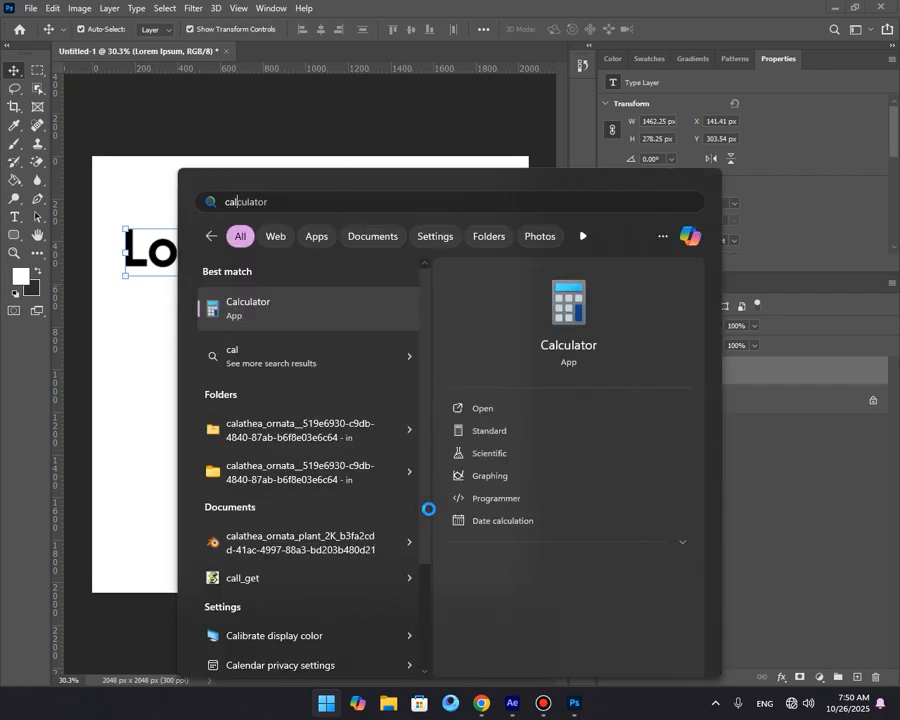
key(Return)
drag(124, 110, 640, 161)
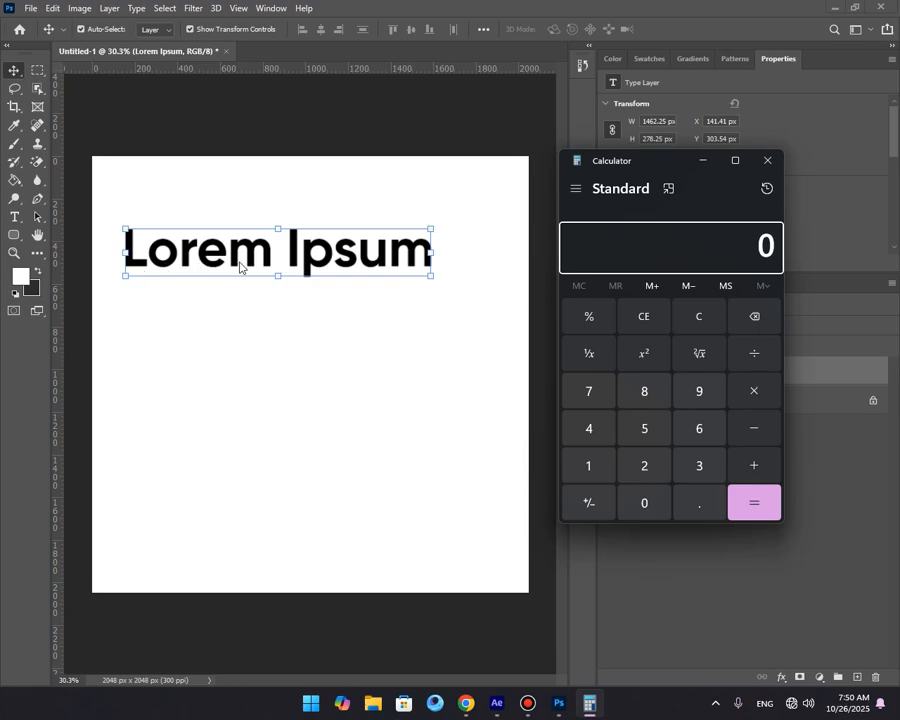
click(378, 281)
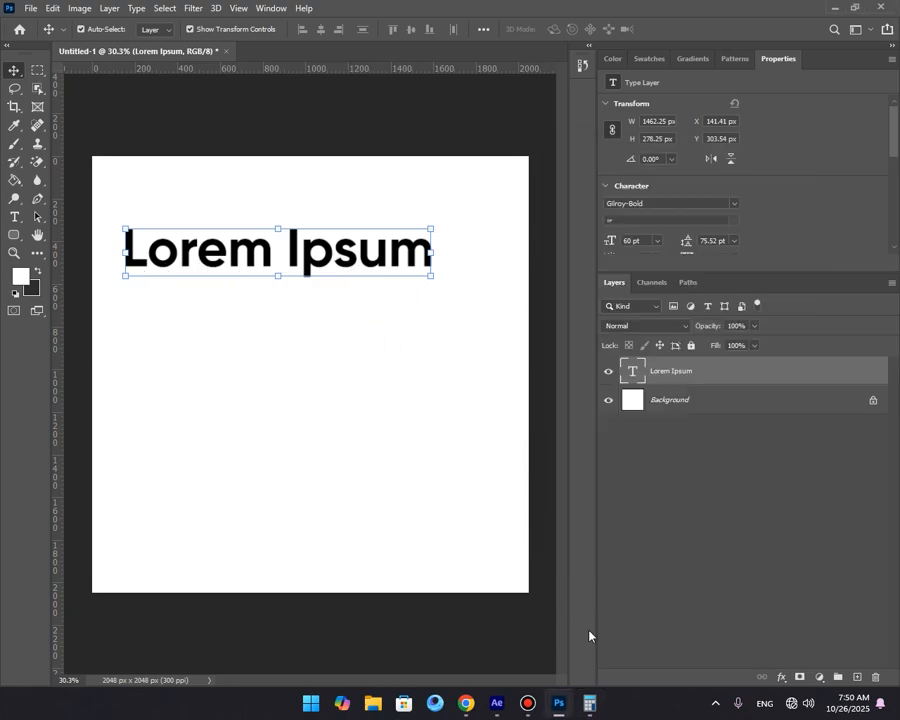
click(589, 703)
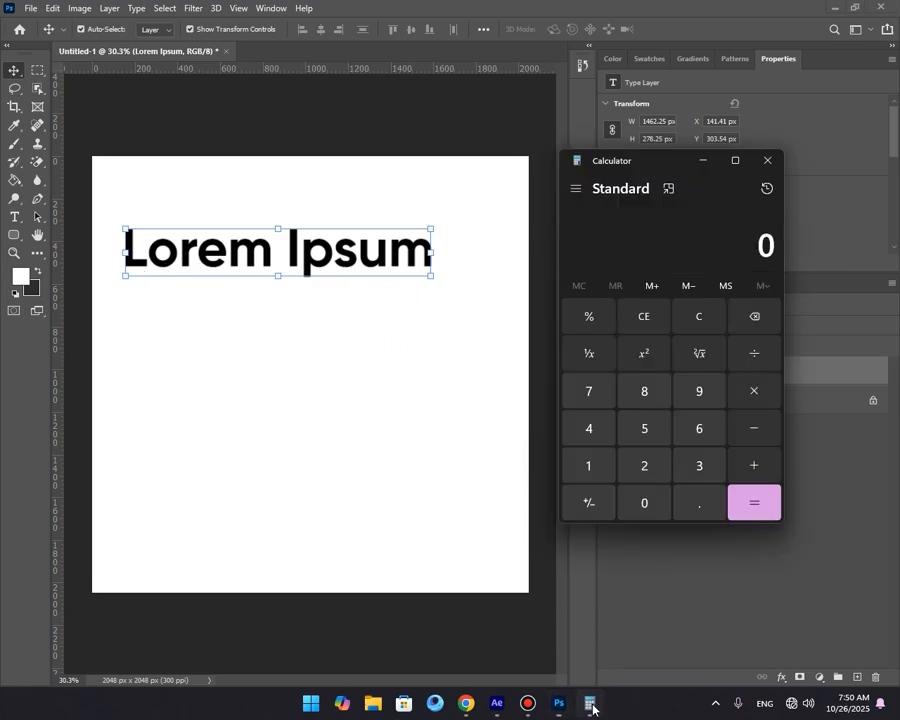
Calculate 60 ÷ 1.6 in Calculator to derive the secondary text size.
click(704, 430)
click(653, 505)
click(754, 353)
click(607, 470)
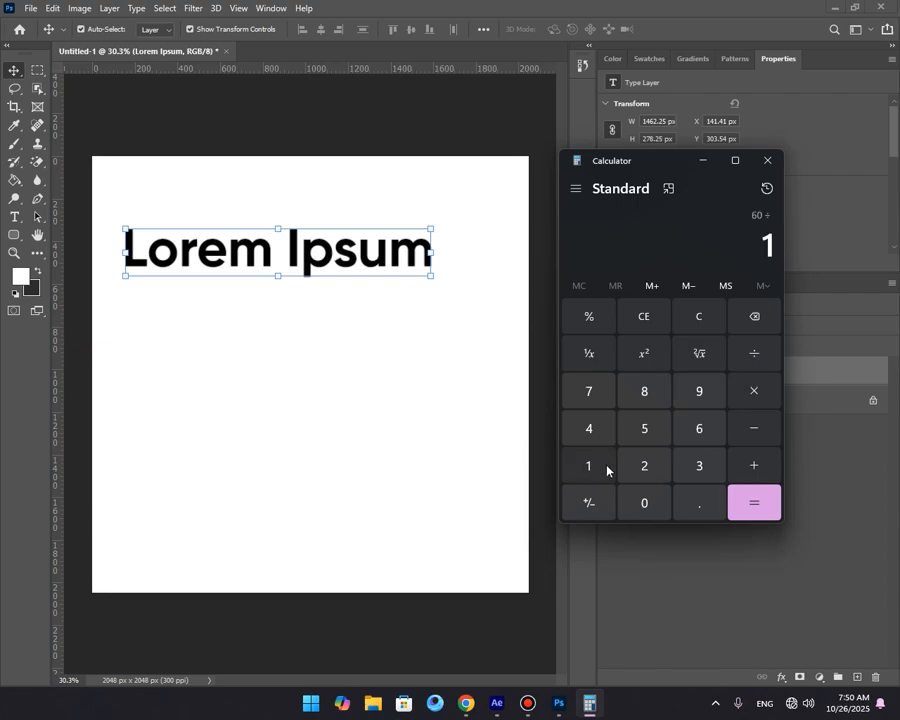
click(699, 503)
click(704, 430)
click(756, 505)
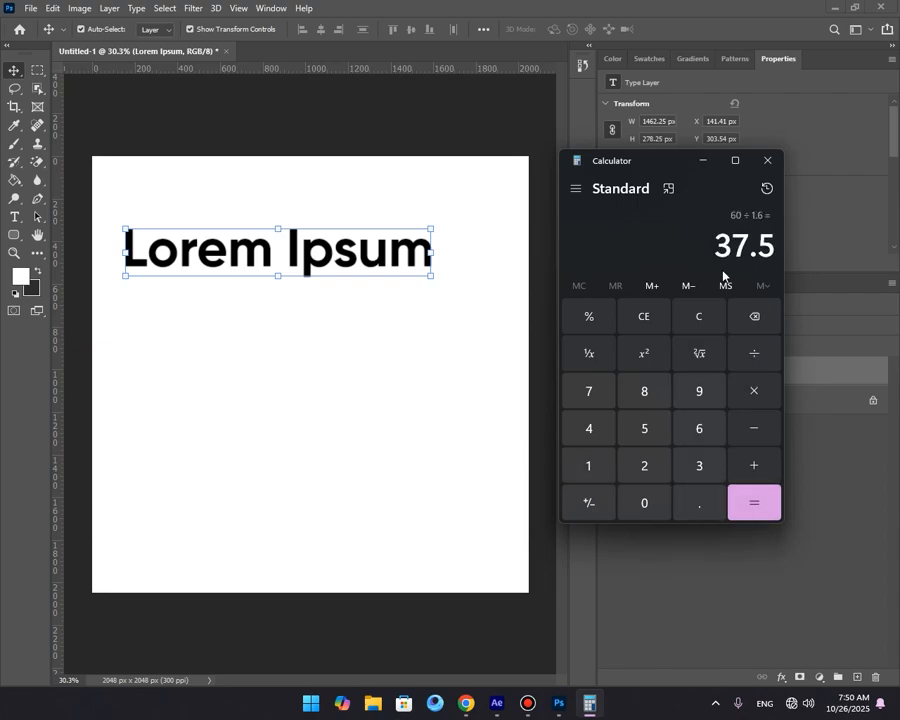
Return to Photoshop and duplicate the Lorem Ipsum heading directly below the original.
click(313, 268)
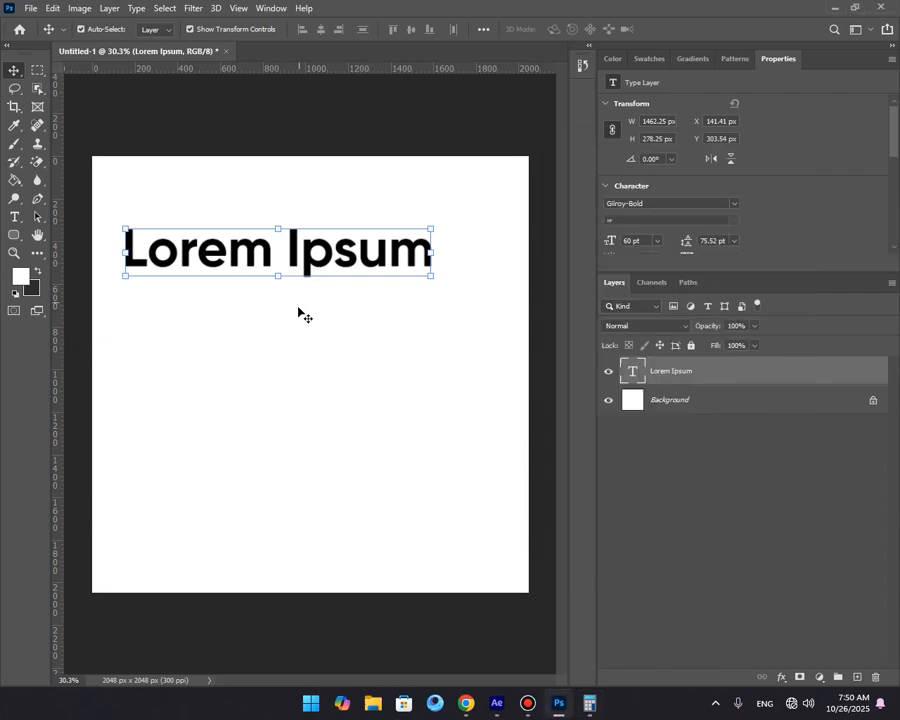
key(ctrl)
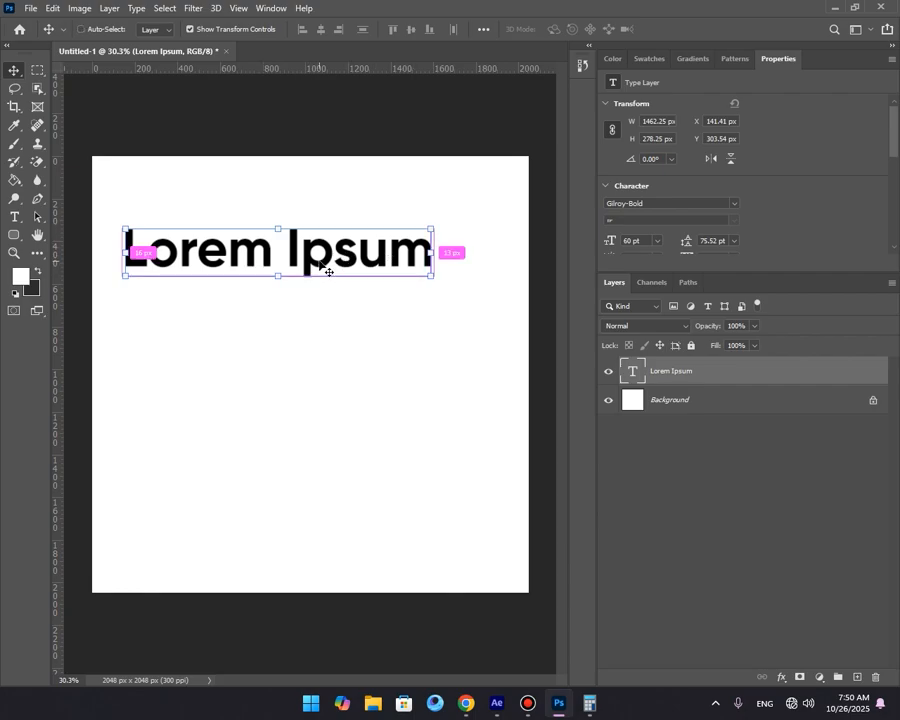
drag(328, 271, 315, 313)
Set the duplicated Lorem Ipsum line's font size to 37.5 pt, checking the value in Calculator.
double_click(242, 283)
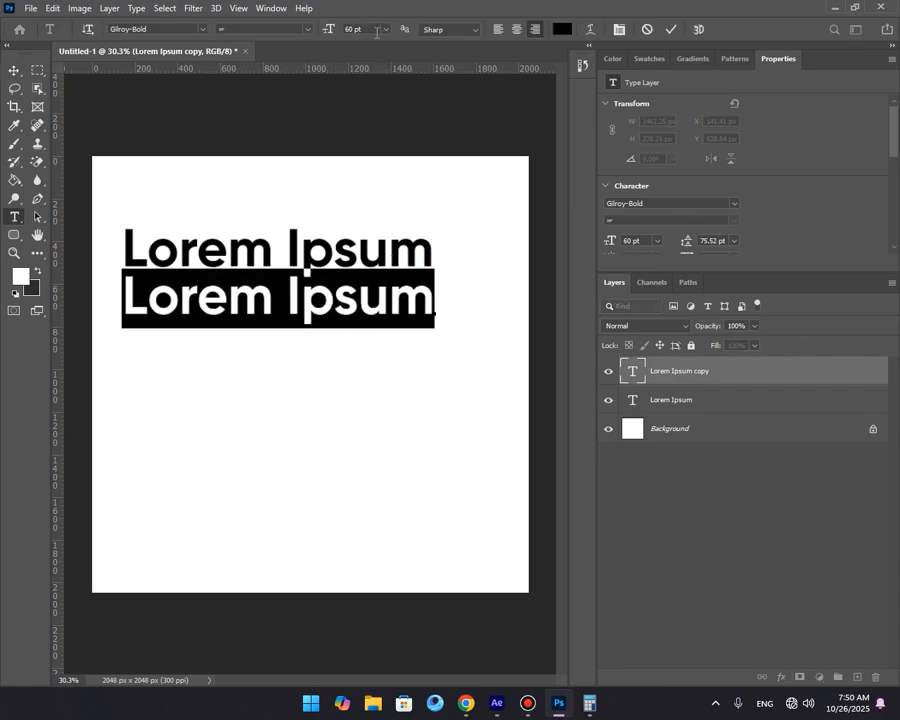
click(377, 32)
click(590, 703)
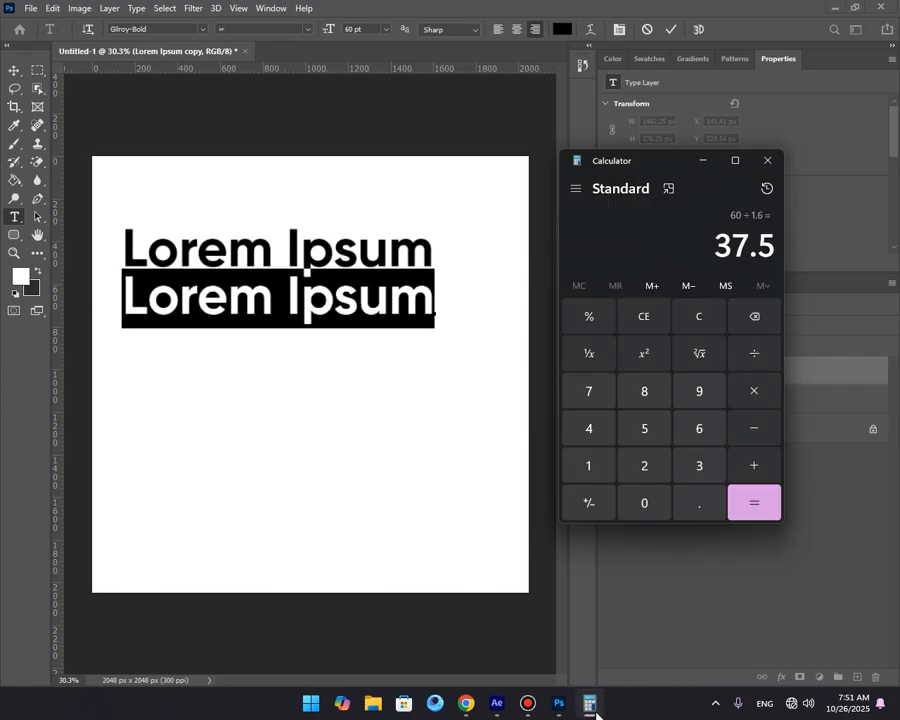
click(590, 703)
click(350, 31)
drag(364, 31, 313, 31)
text(37)
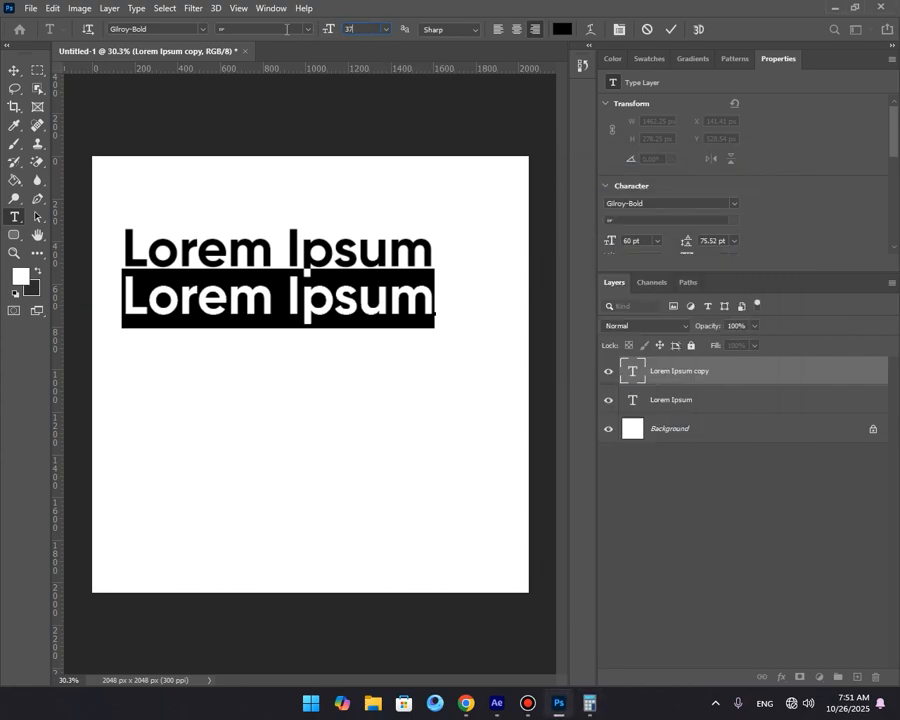
text(.5)
key(Return)
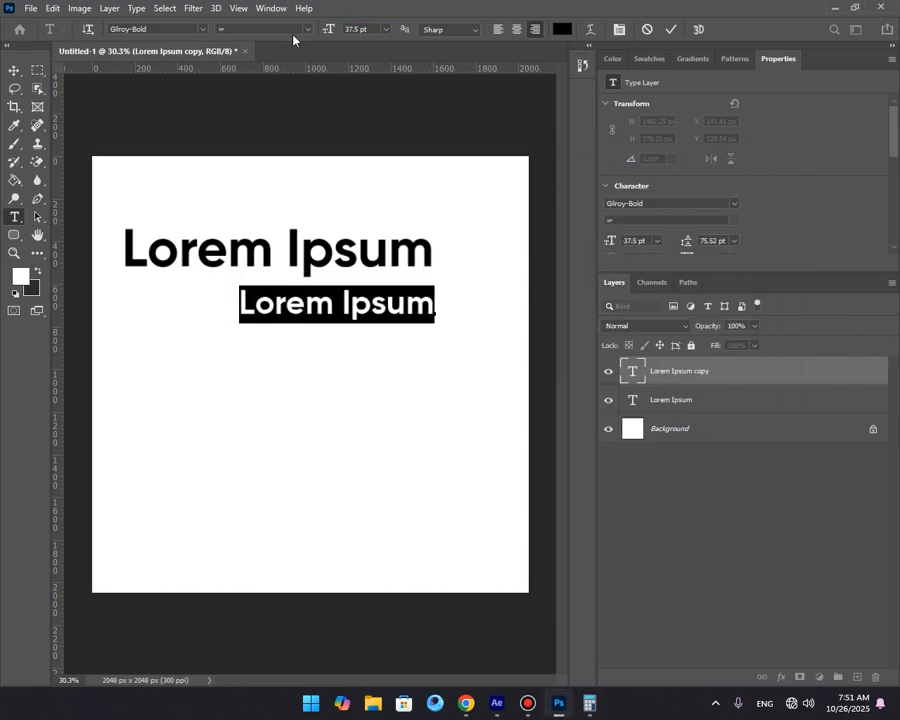
Move the smaller Lorem Ipsum line directly beneath the heading, roughly aligned with its left edge.
click(14, 69)
drag(373, 308, 255, 294)
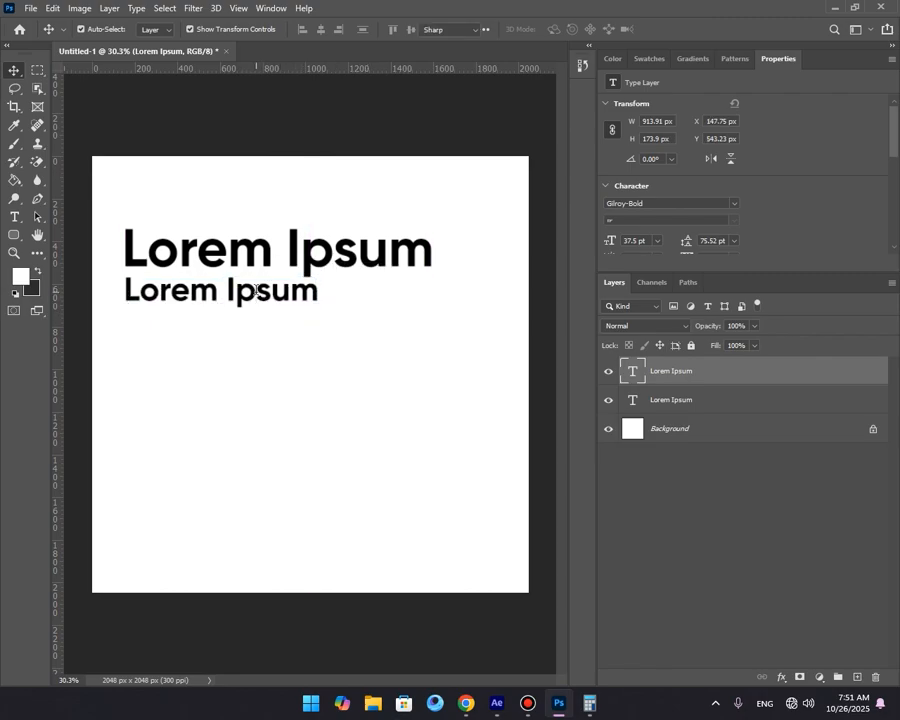
double_click(255, 292)
click(14, 72)
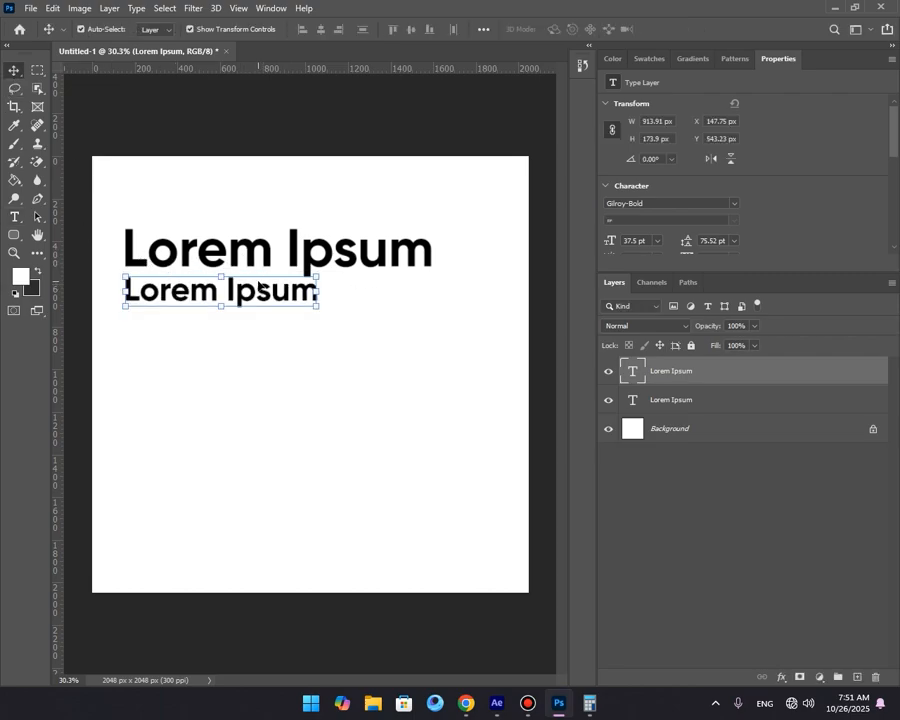
click(376, 248)
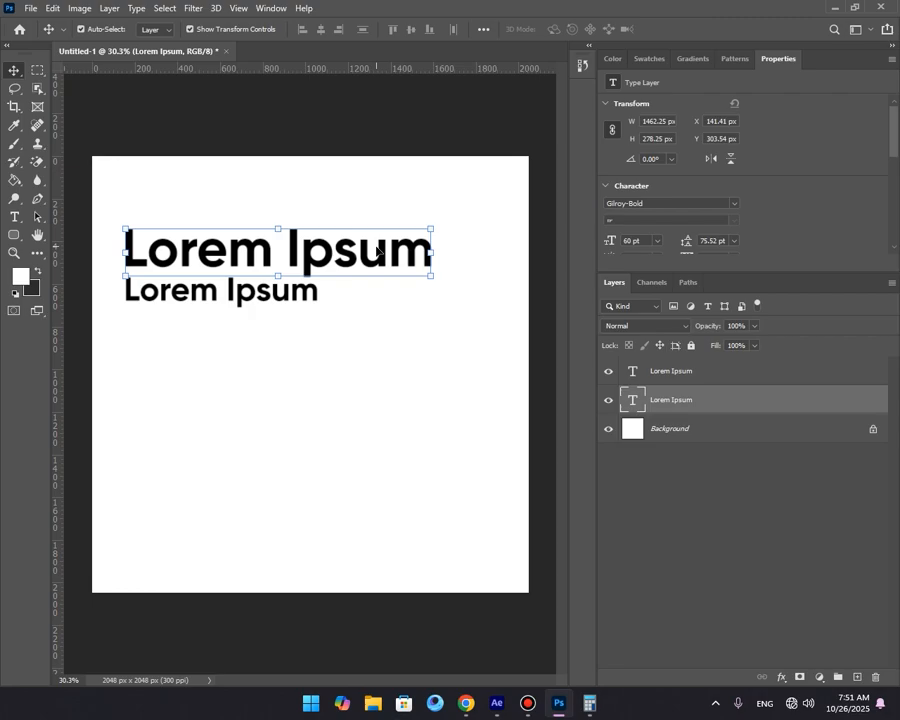
click(250, 284)
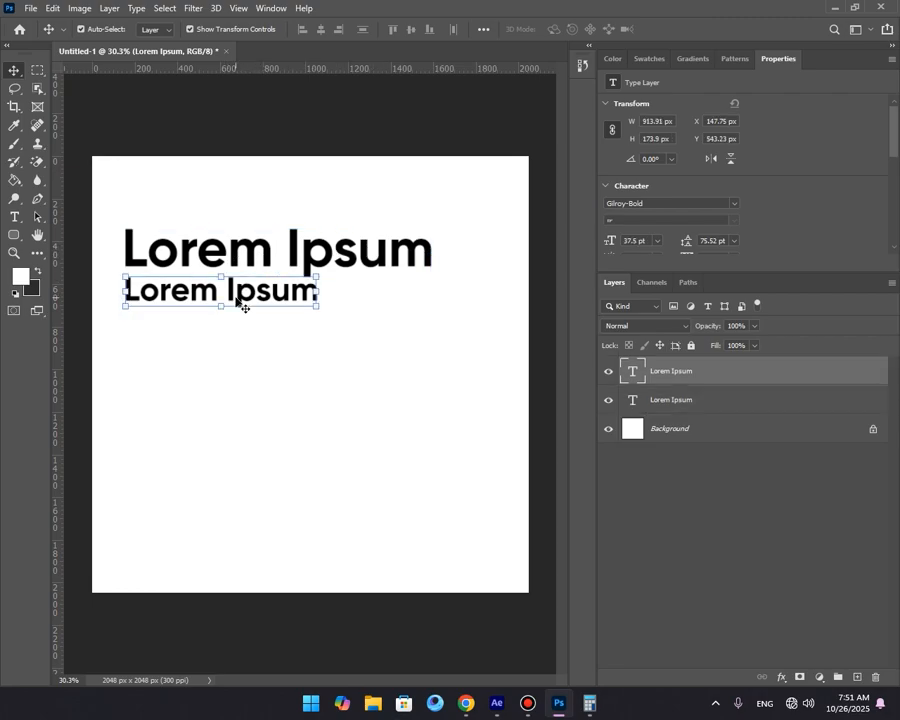
Change the smaller Lorem Ipsum line's font to Gilroy-Medium.
double_click(219, 283)
click(181, 29)
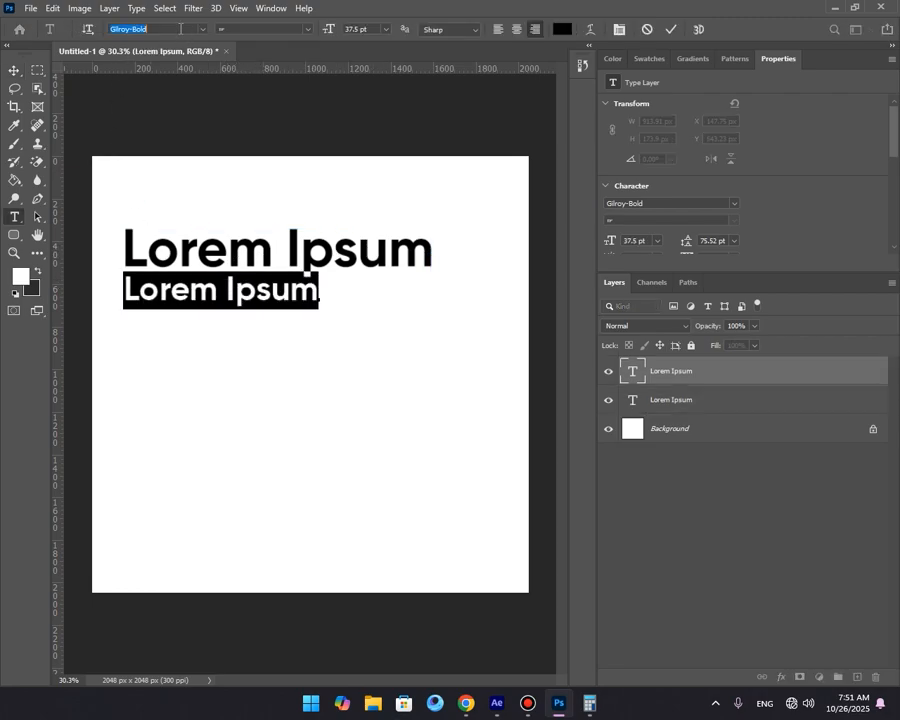
click(181, 29)
key(BackSpace)
key(BackSpace)
key(BackSpace)
key(BackSpace)
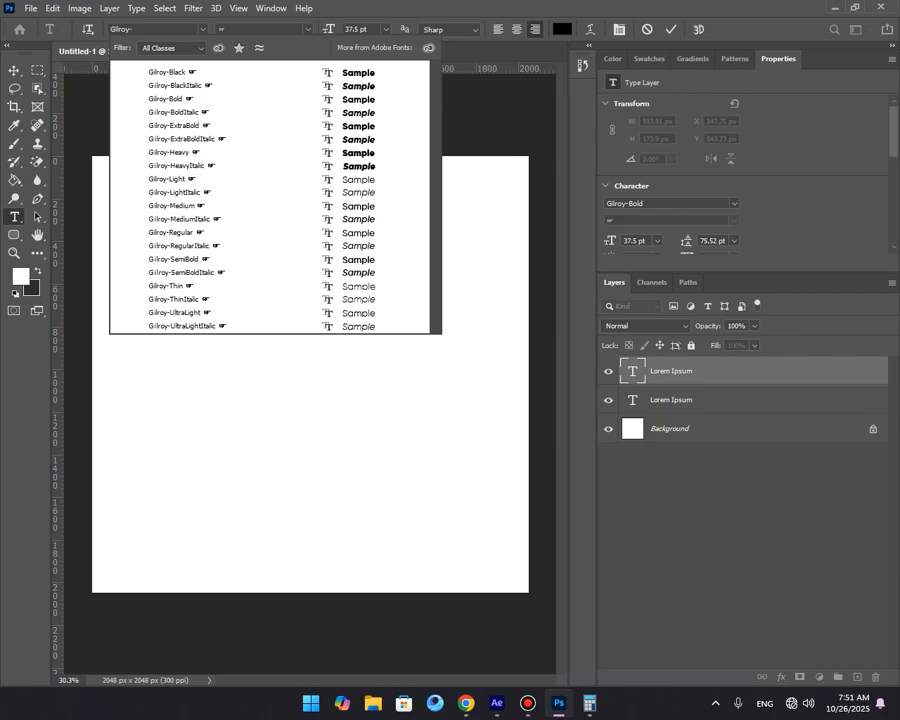
text(m)
key(Return)
key(Return)
click(16, 70)
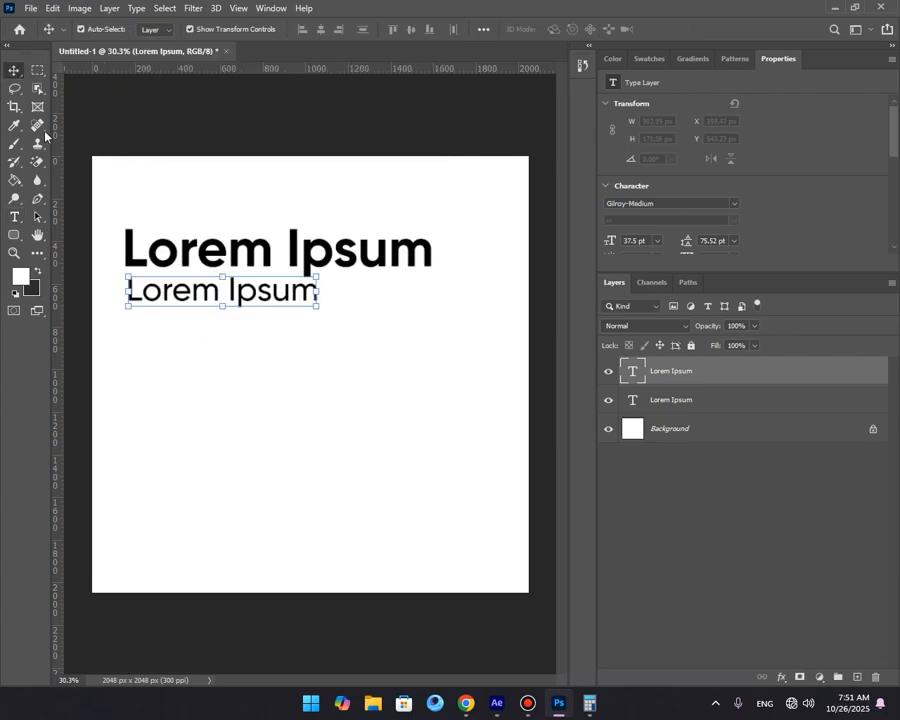
Align the smaller line's left edge with the heading and duplicate that line just below it.
click(231, 315)
drag(248, 296, 244, 298)
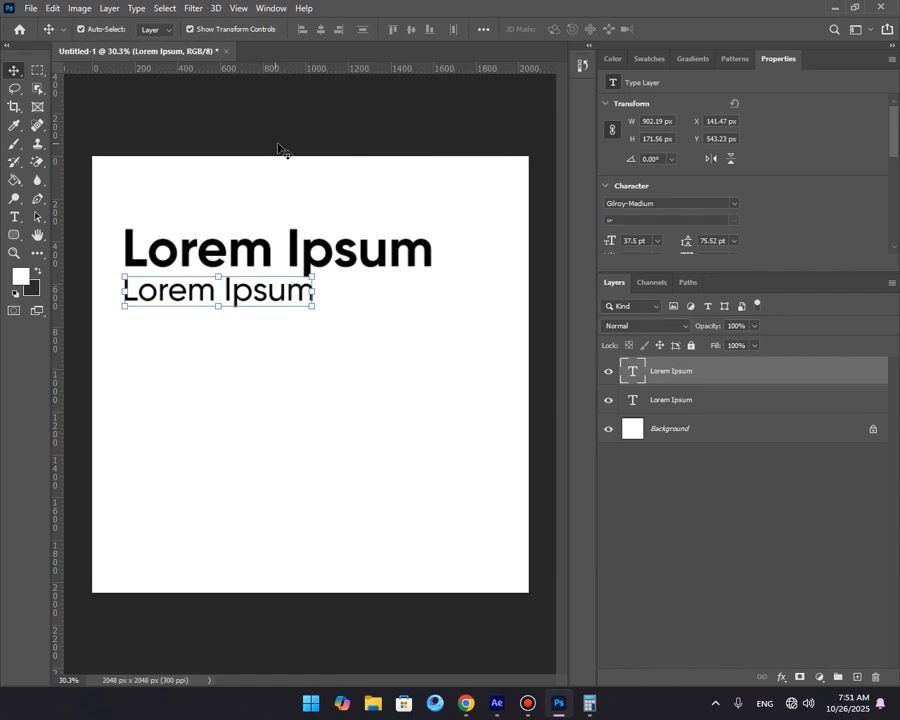
drag(255, 303, 256, 340)
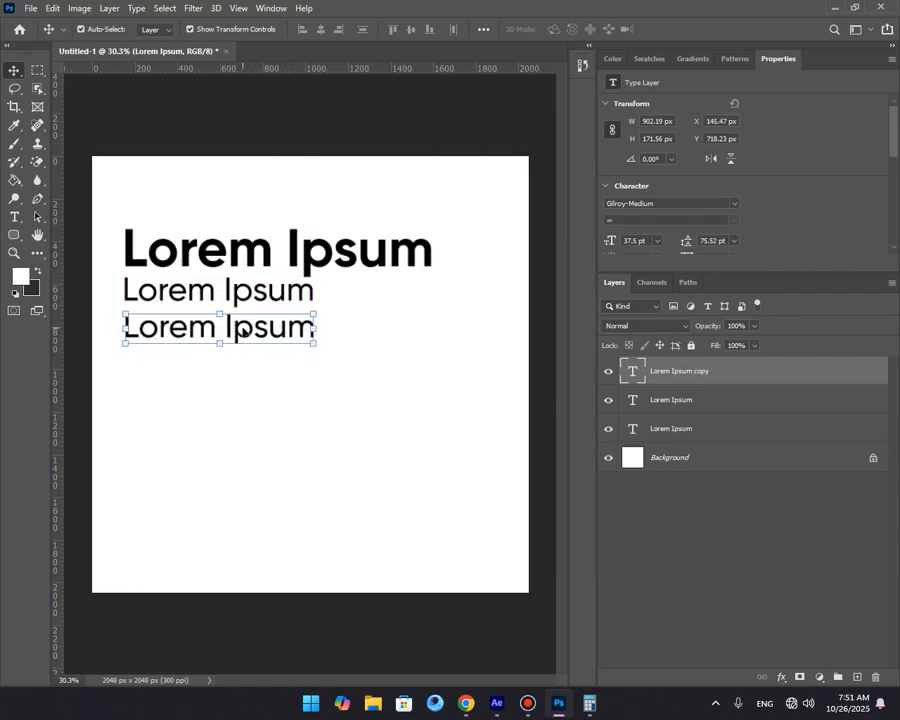
Calculate the third text size in Calculator by dividing 37.5 by 1.6.
click(589, 703)
drag(645, 175, 613, 140)
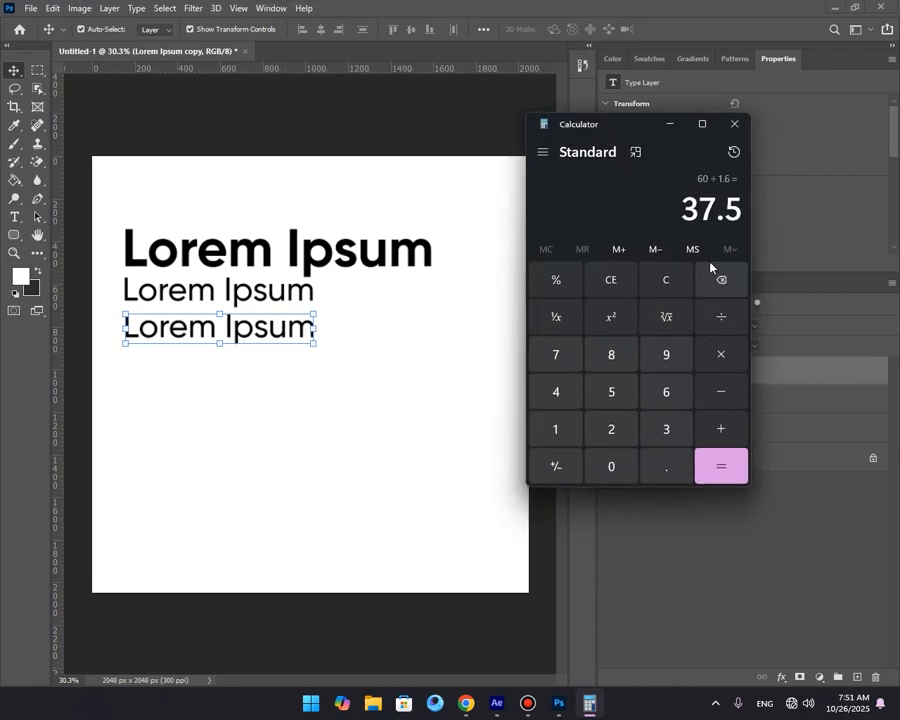
click(724, 330)
click(556, 432)
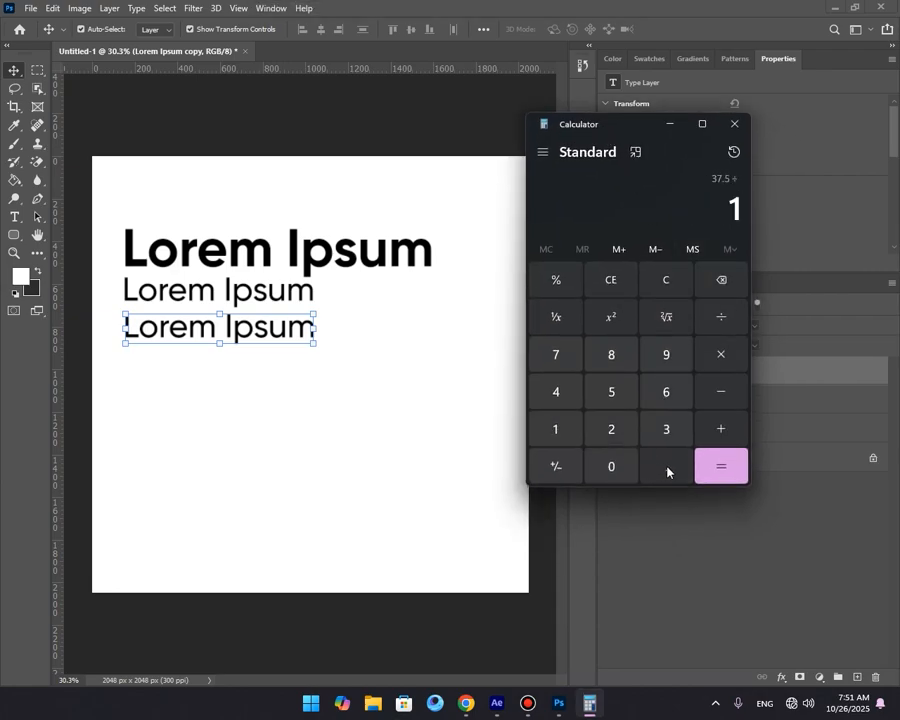
click(667, 467)
click(669, 398)
click(722, 468)
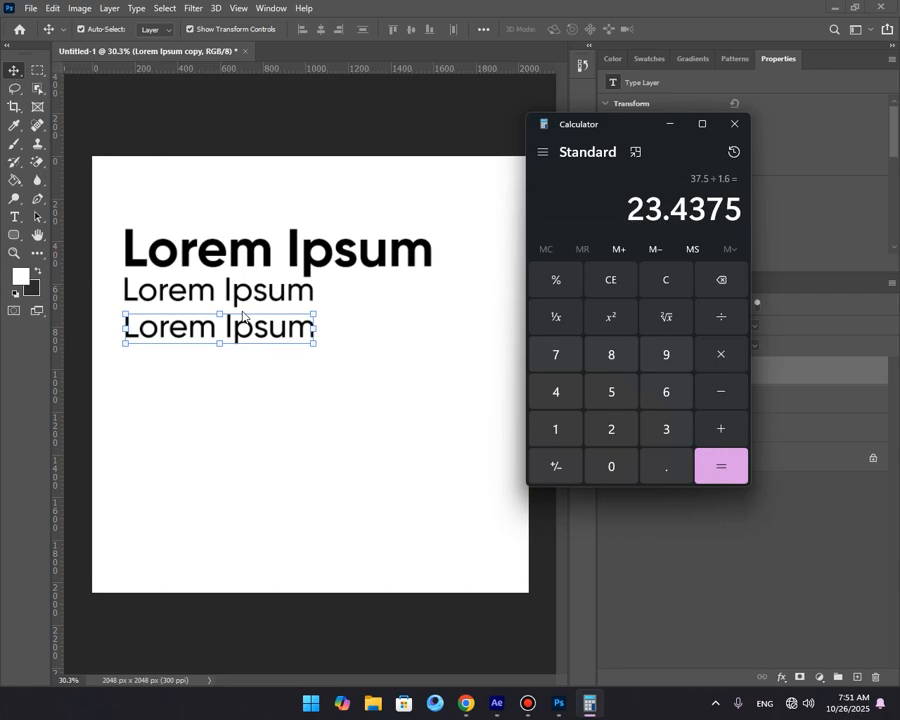
Set the lowest Lorem Ipsum line's font size to 23.4 pt and shift it back near the heading's left edge.
click(243, 317)
double_click(243, 318)
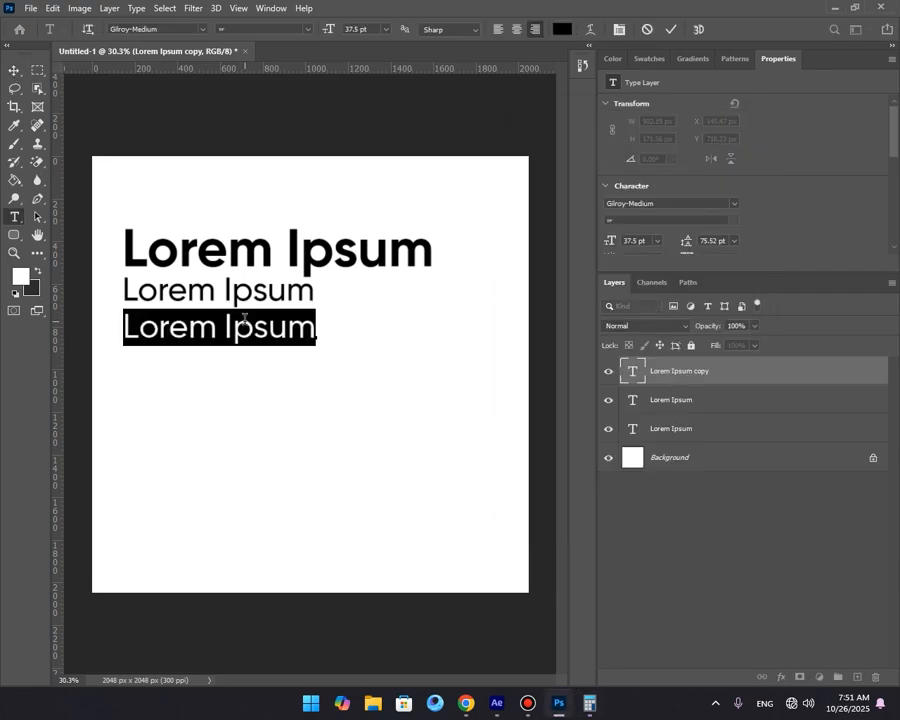
click(372, 29)
text(23.4)
key(Return)
click(12, 70)
drag(269, 330, 209, 333)
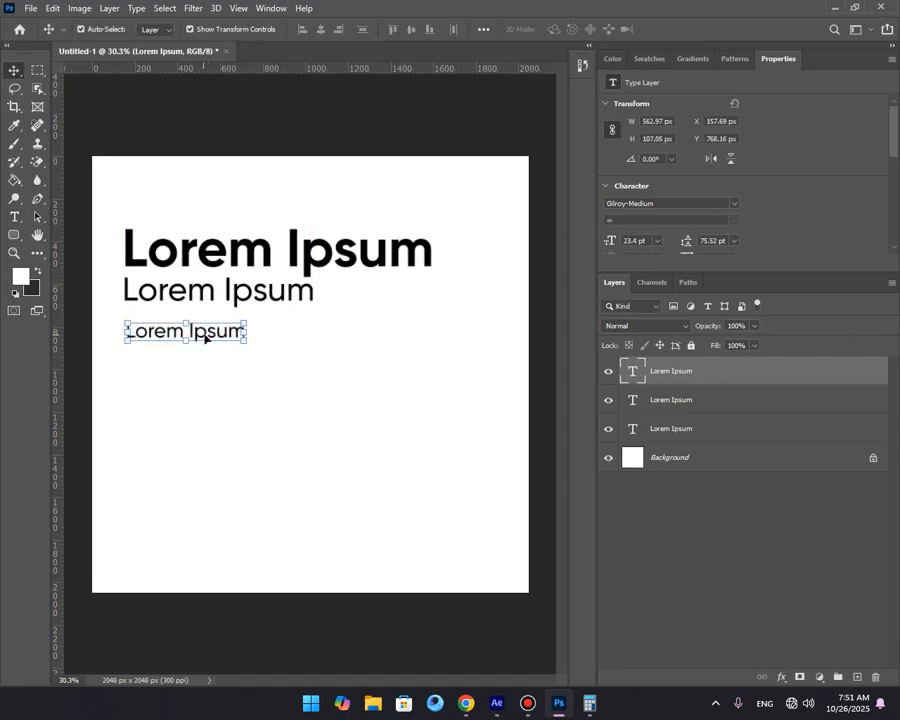
Lengthen the 23.4 pt line with repeated copies of "Lorem Ipsum" and reposition it beneath the second line.
double_click(205, 338)
key(ctrl+c)
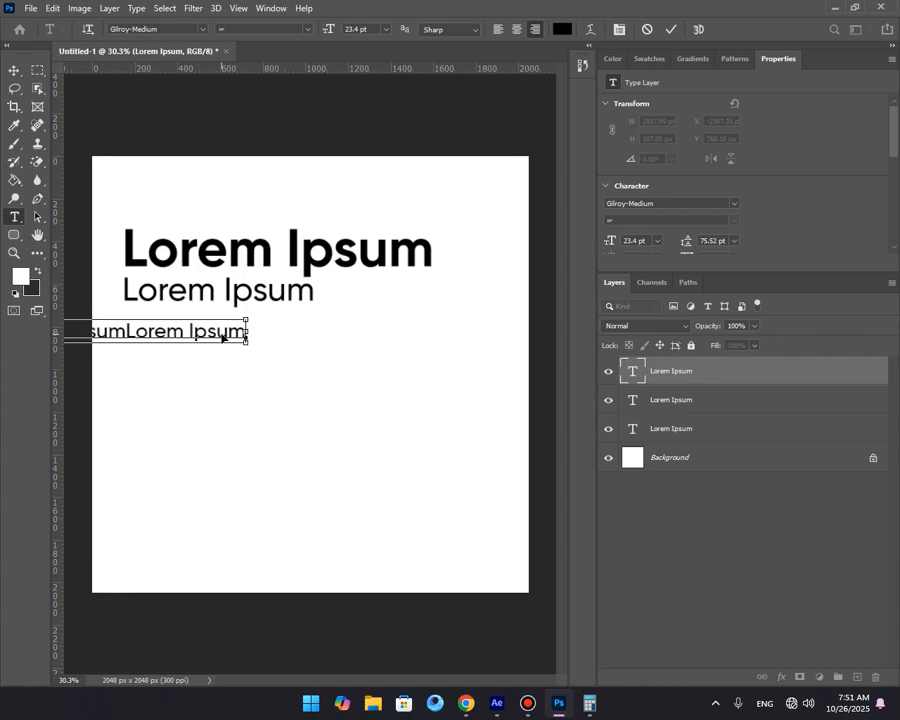
key(ctrl+v)
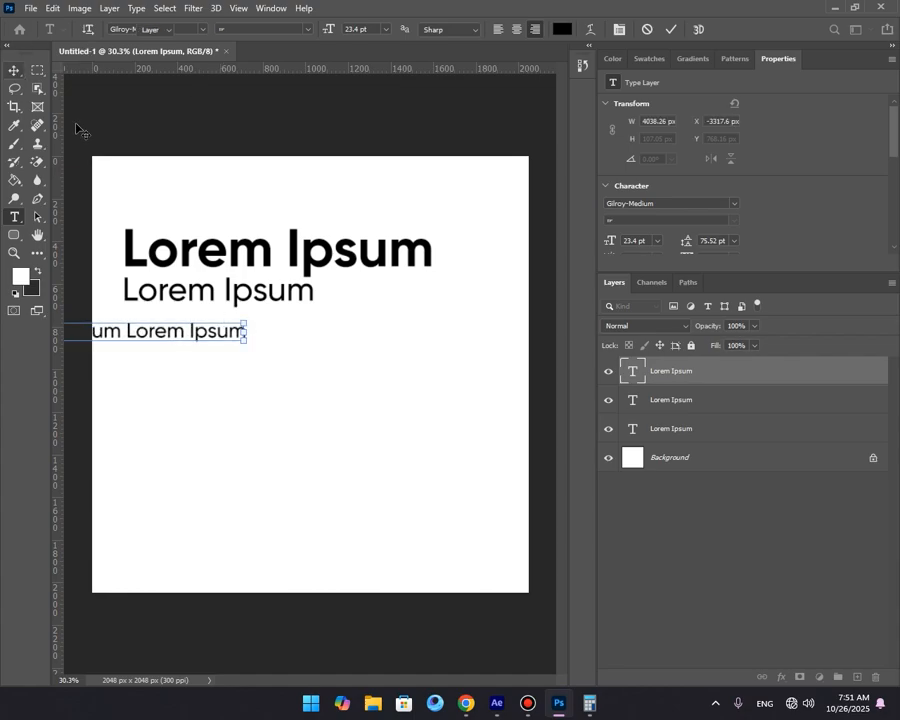
key(ctrl+Return)
key(v)
drag(192, 332, 575, 332)
drag(219, 331, 507, 317)
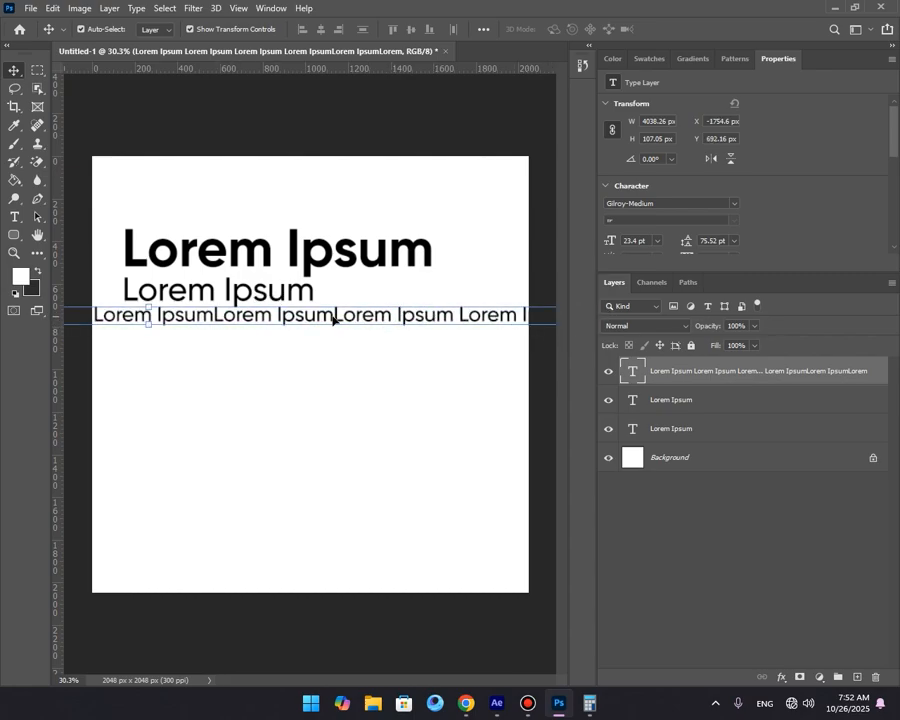
Insert a line break before an "Ipsum" in the long sample text, splitting it into two lines.
drag(333, 319, 394, 320)
double_click(400, 314)
click(408, 316)
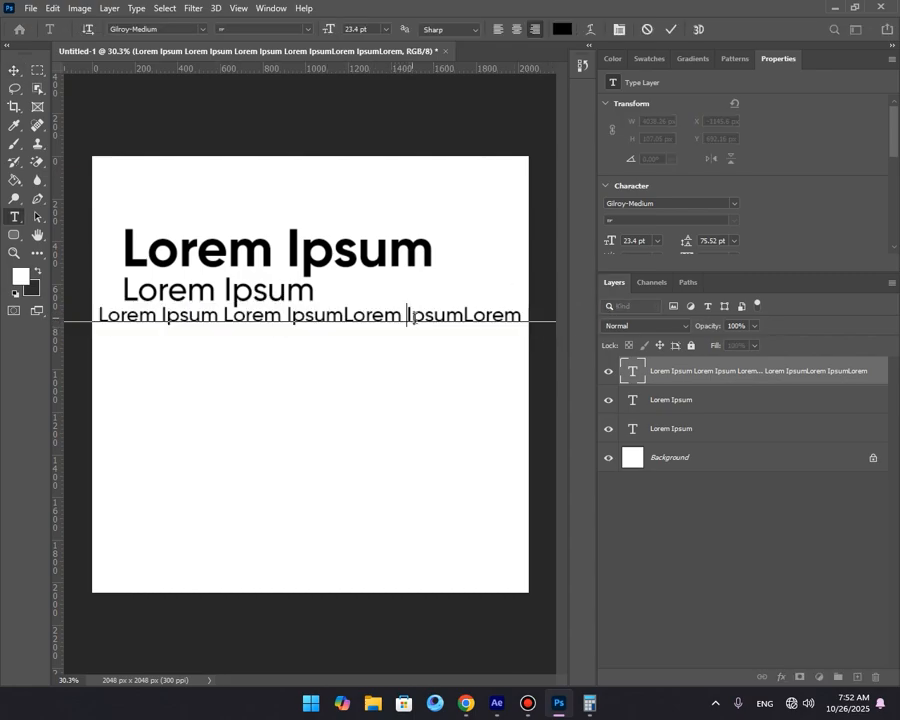
key(BackSpace)
key(Return)
click(14, 71)
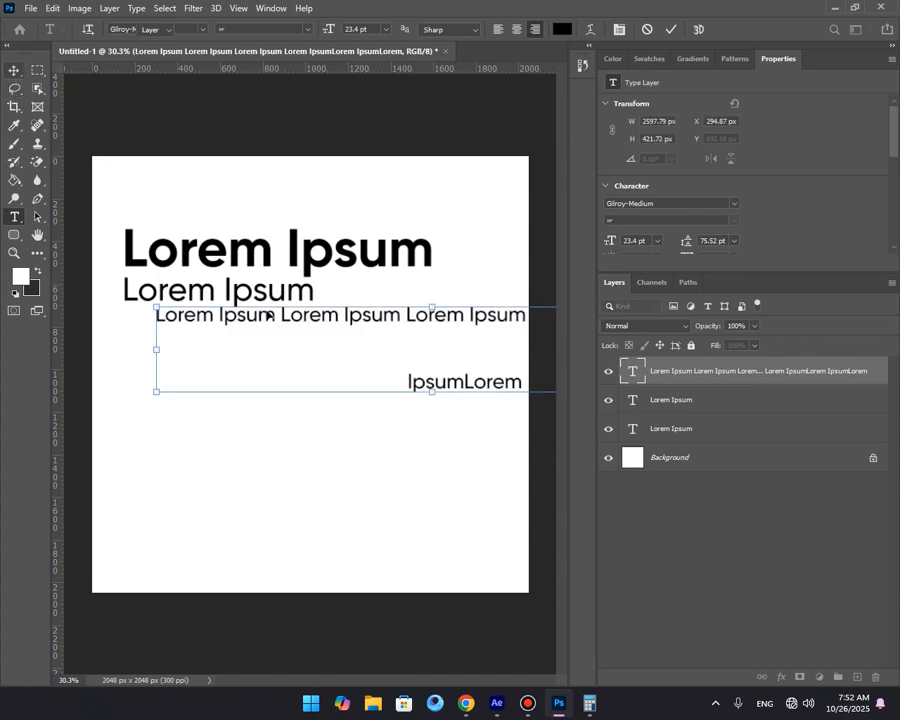
Break the long first line before an "Ipsum" to make three lines, and place the paragraph inside the canvas below the second line.
drag(434, 319, 358, 328)
alt+scroll(410, 353, down, 2)
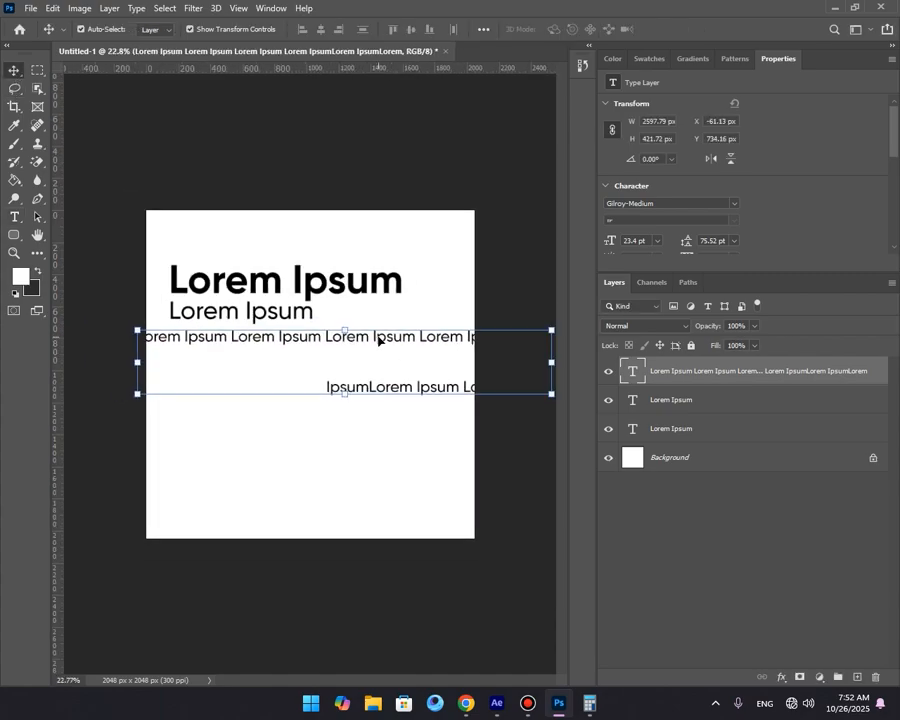
double_click(334, 337)
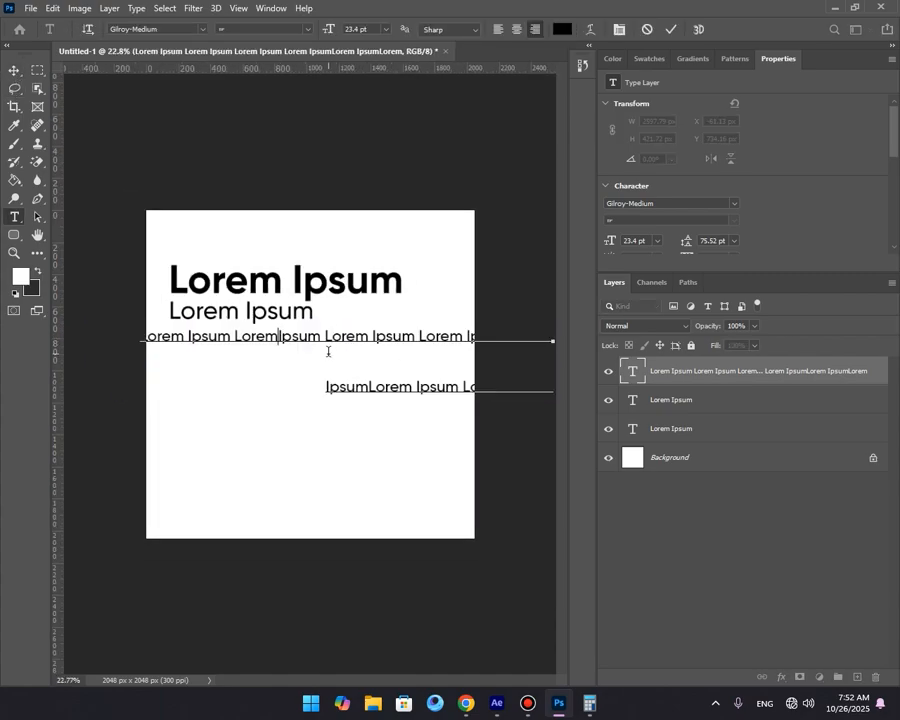
key(Return)
click(14, 70)
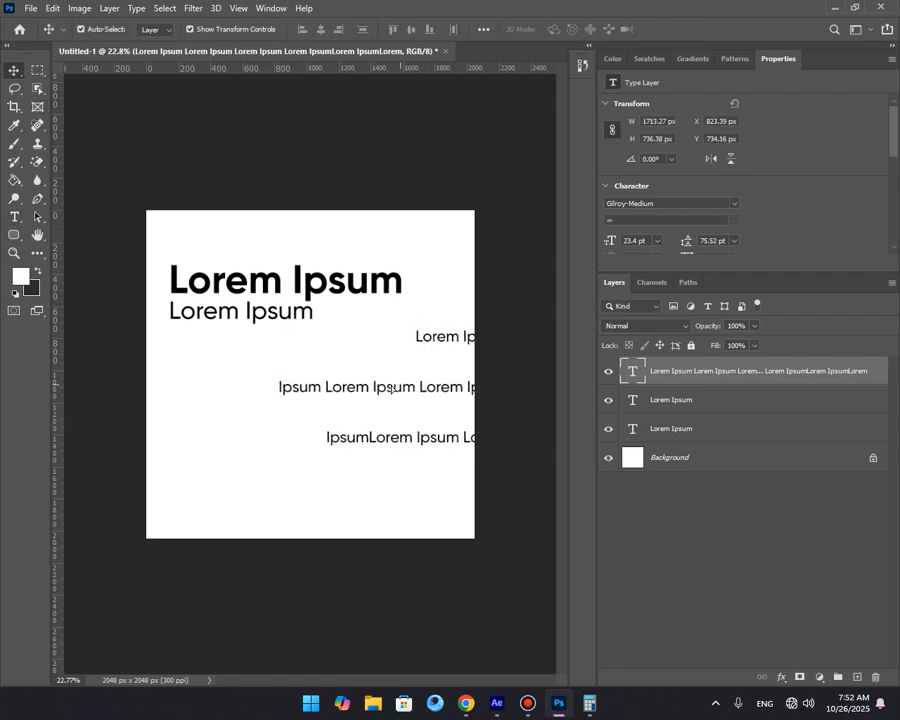
drag(503, 398, 406, 396)
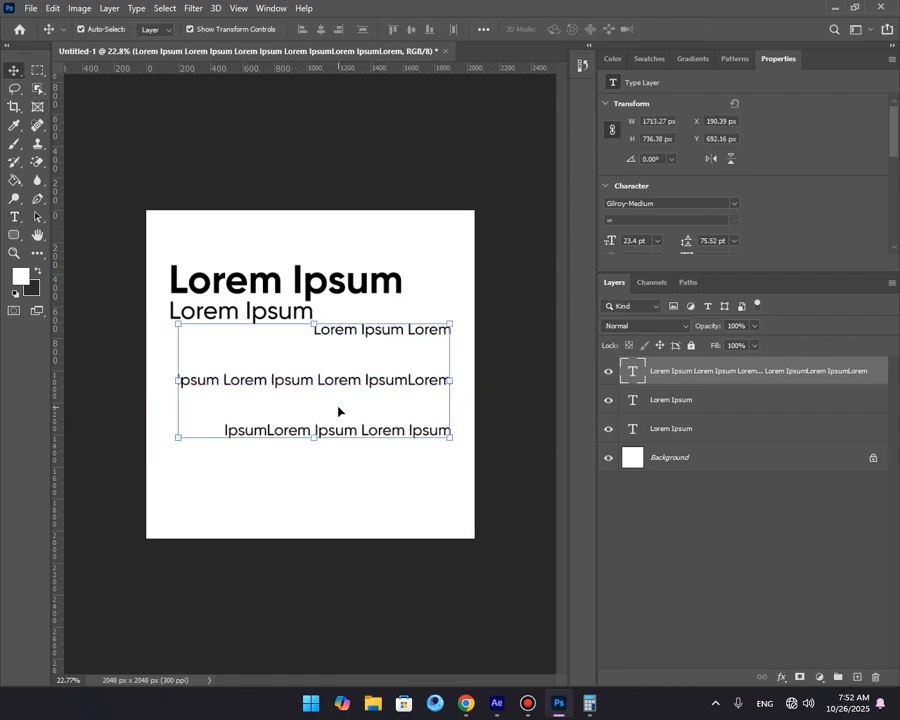
drag(340, 410, 366, 393)
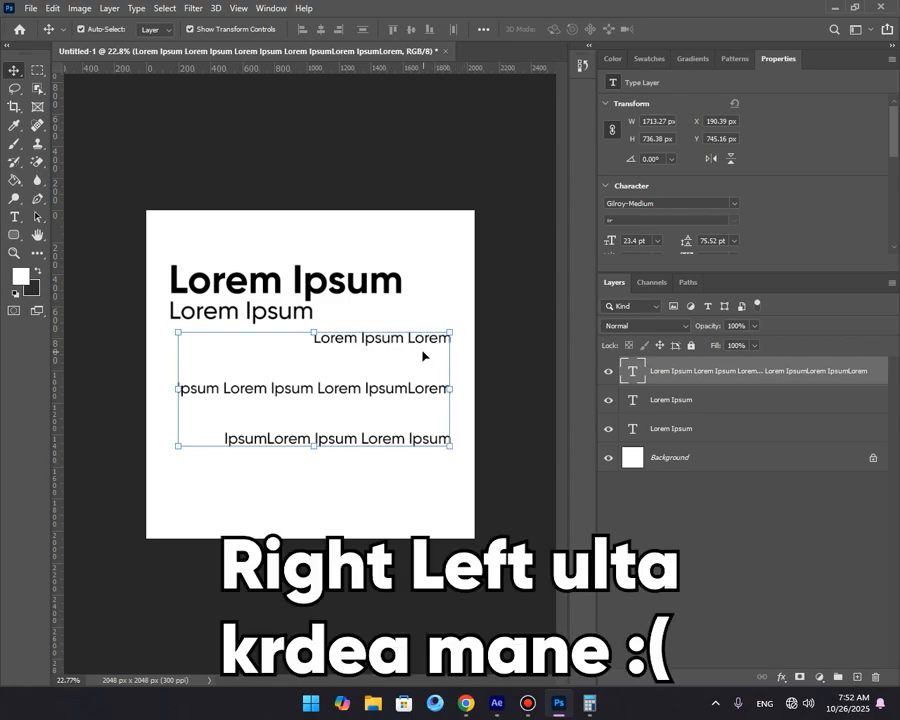
Left-align the three-line paragraph and move it under the second line, near the heading's left edge.
double_click(387, 397)
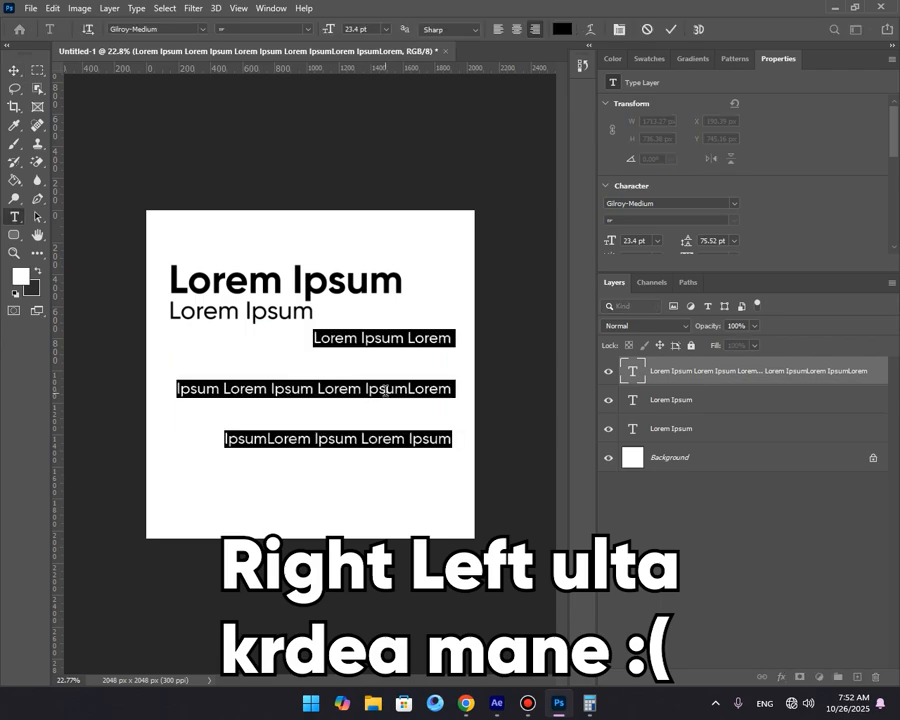
click(499, 32)
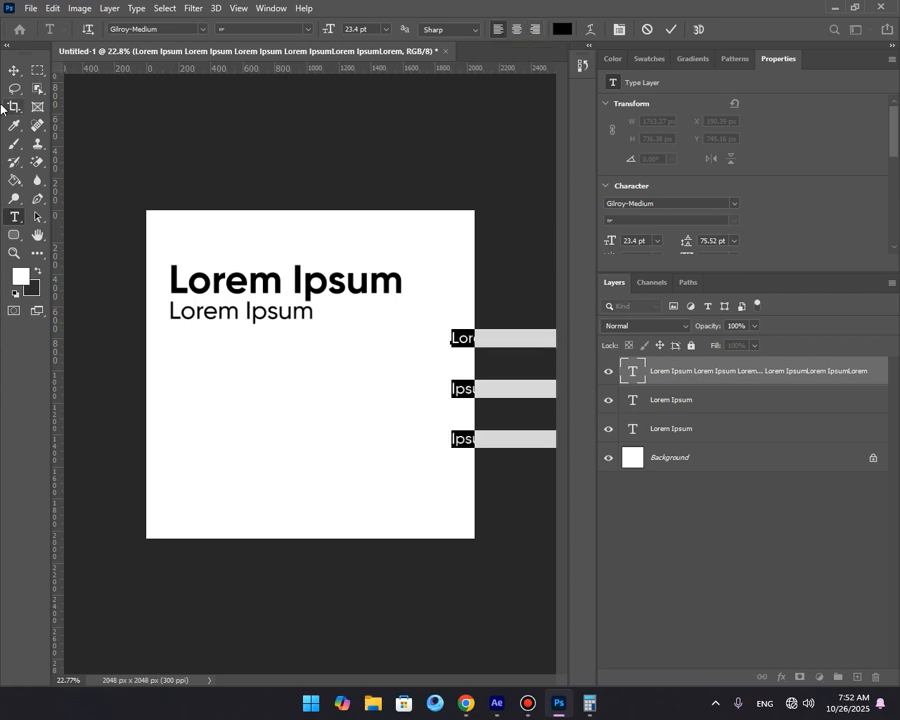
click(15, 72)
drag(466, 345, 188, 345)
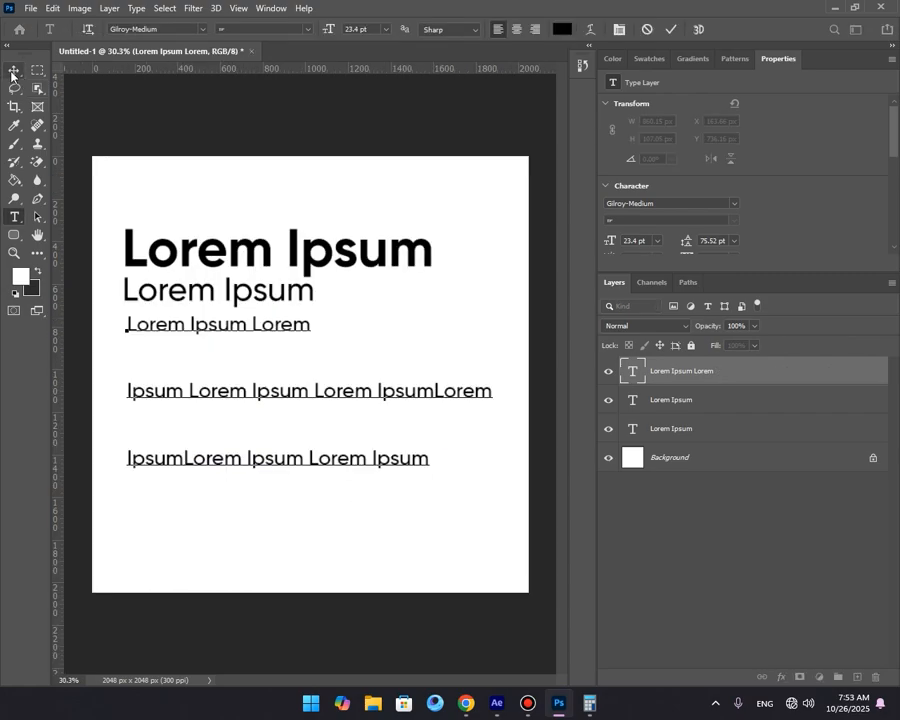
click(13, 73)
drag(483, 602, 168, 302)
click(169, 301)
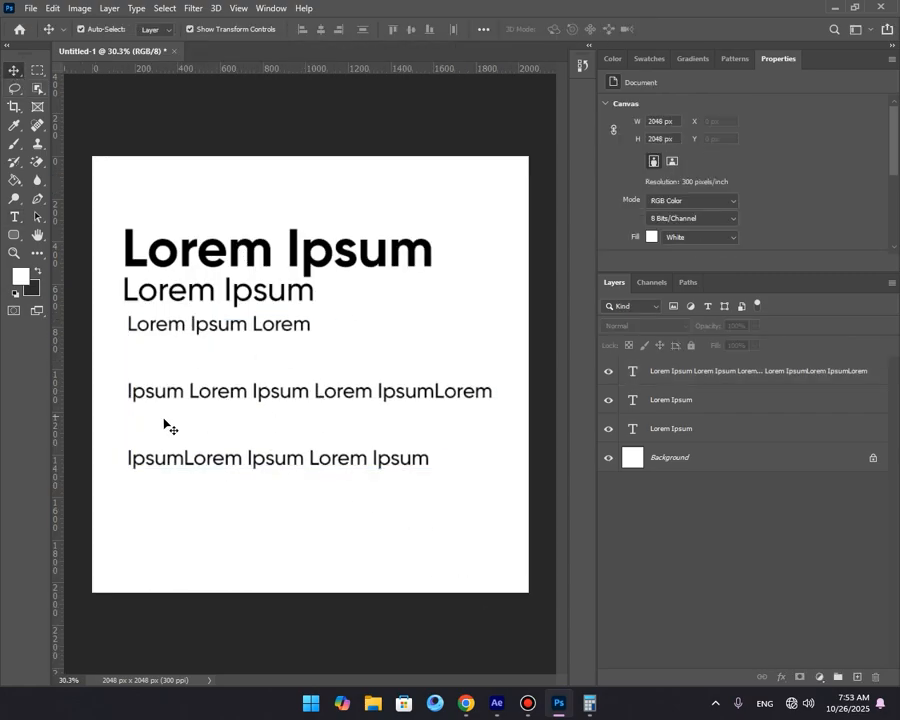
Set the leading of the three-line paragraph to 25 pt.
double_click(227, 395)
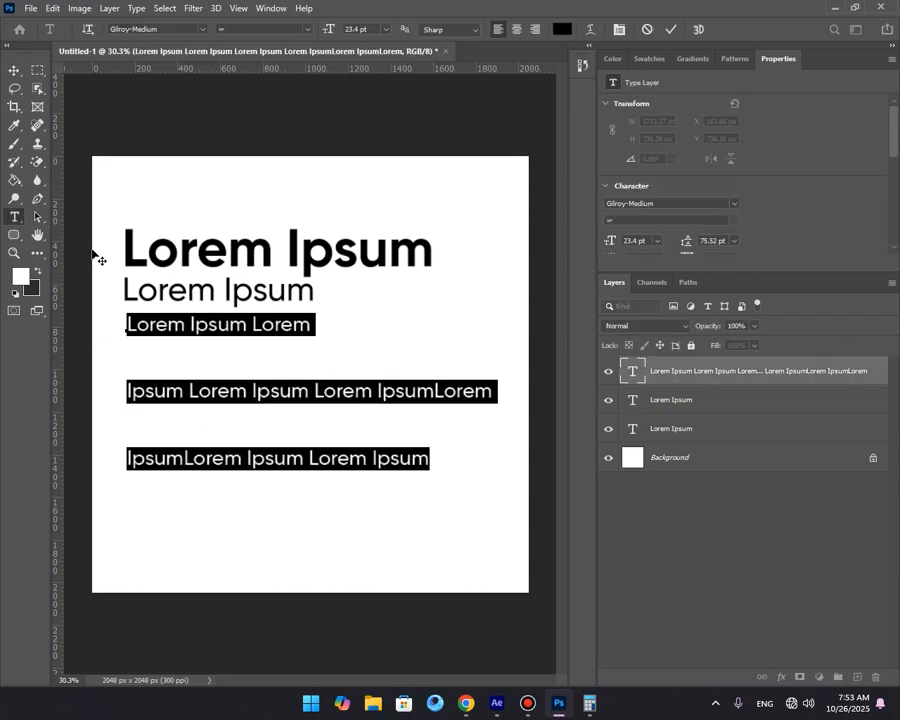
scroll(808, 195, down, 3)
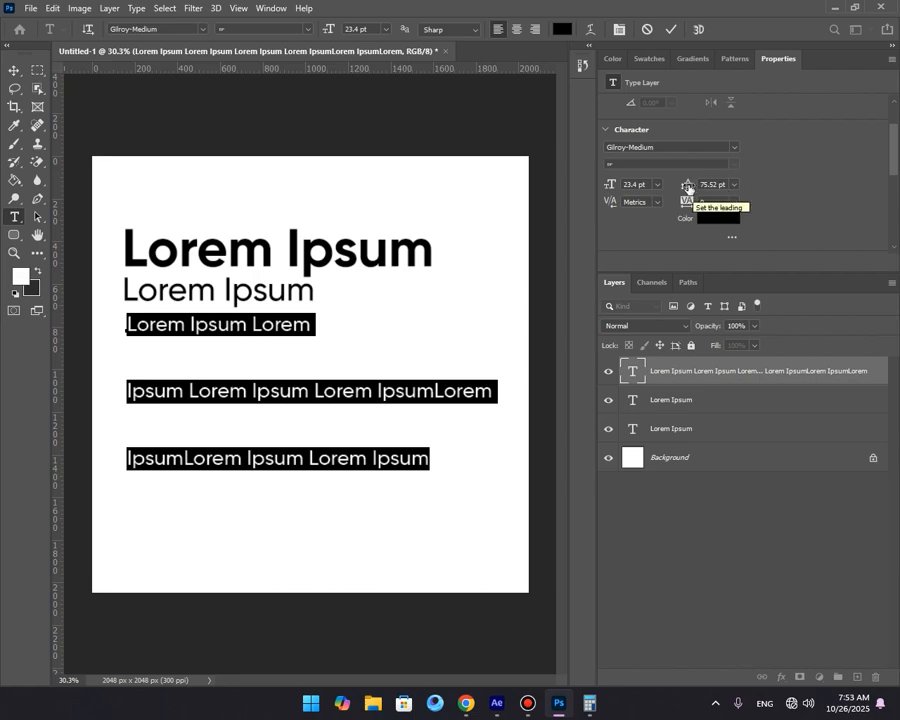
mouse_move(689, 195)
mouse_down()
mouse_move(685, 188)
mouse_move(640, 198)
mouse_move(689, 190)
mouse_up()
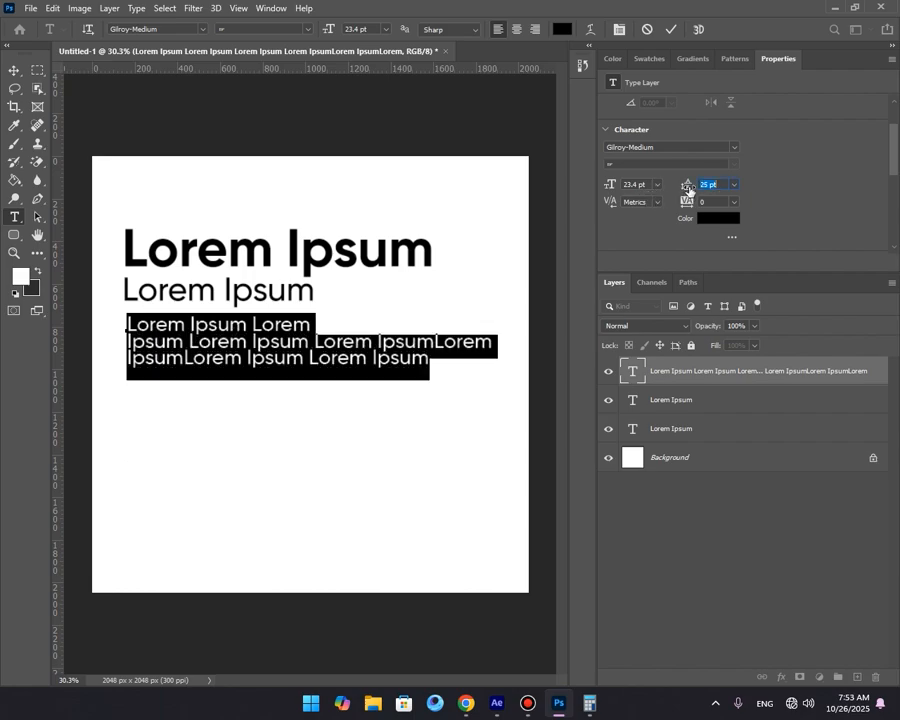
click(14, 70)
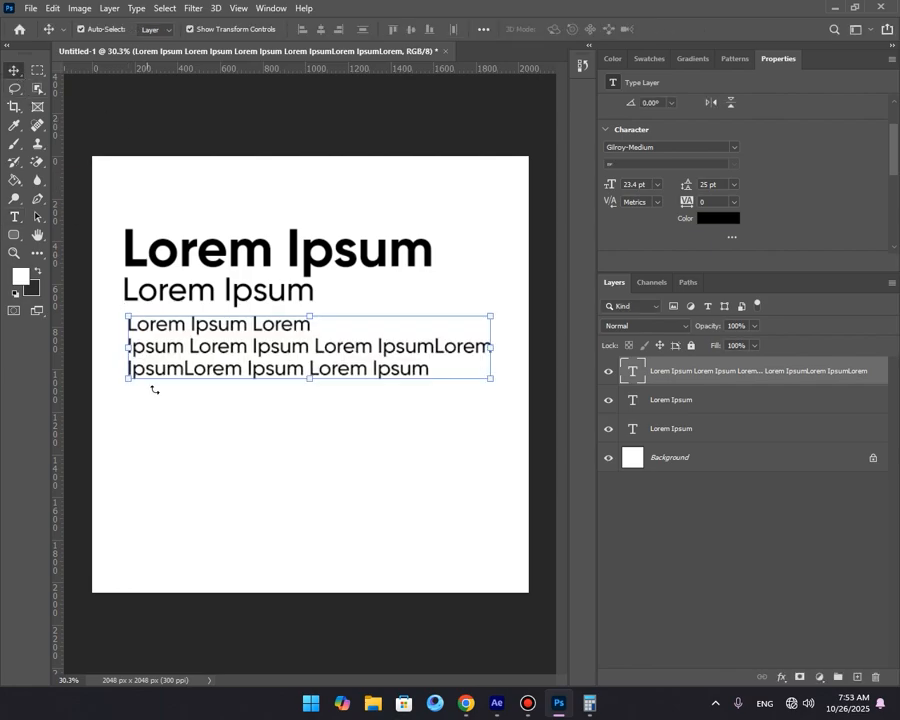
click(155, 389)
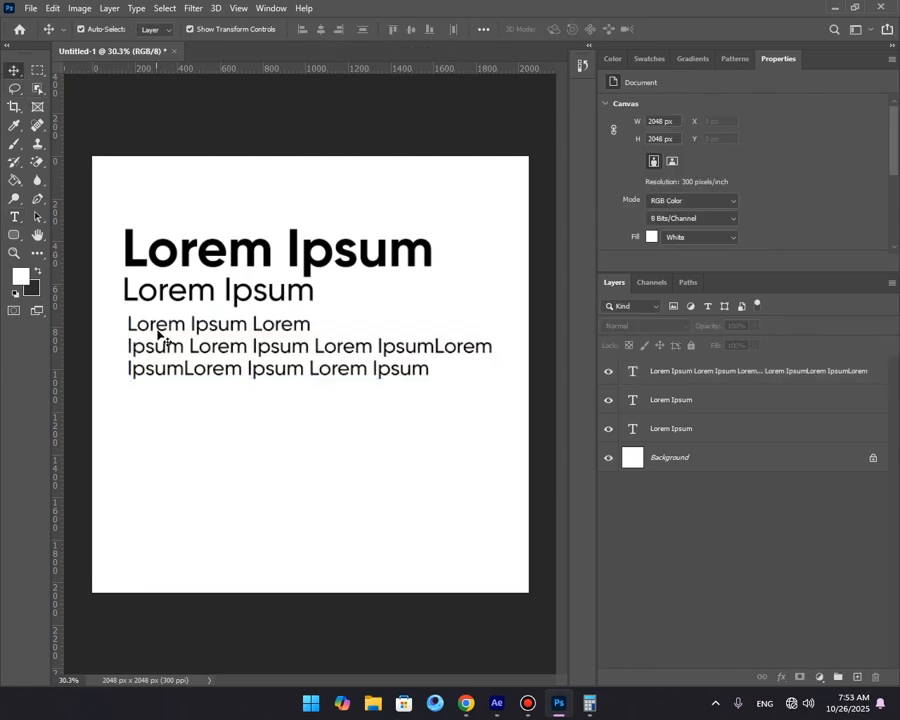
Rejoin the paragraph's first two lines and break them again after "Lorem Ipsum Lorem Ipsum Lorem".
double_click(214, 350)
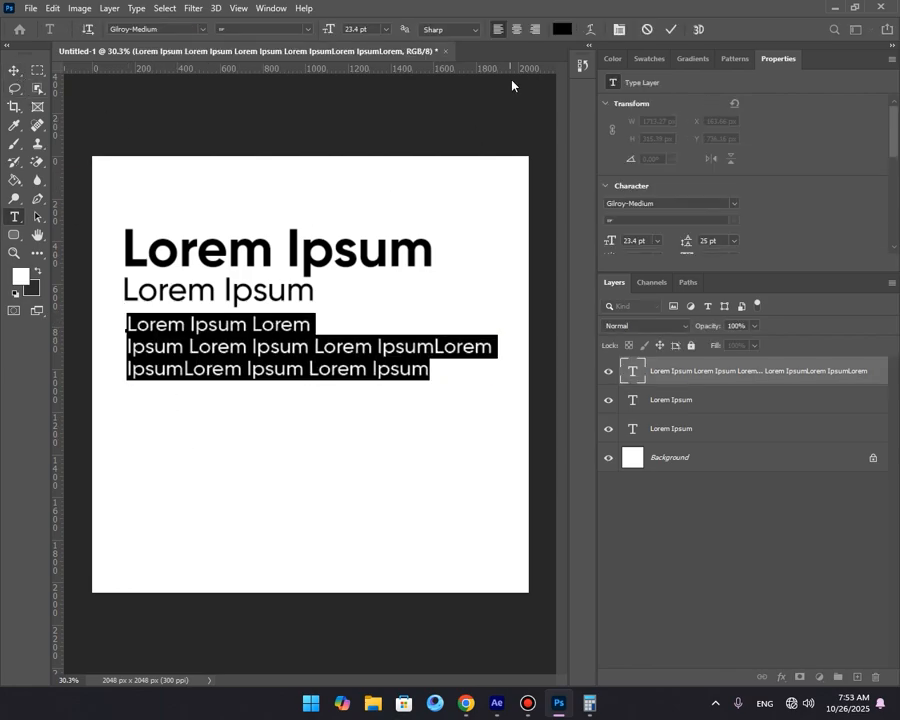
click(14, 70)
double_click(260, 352)
click(224, 368)
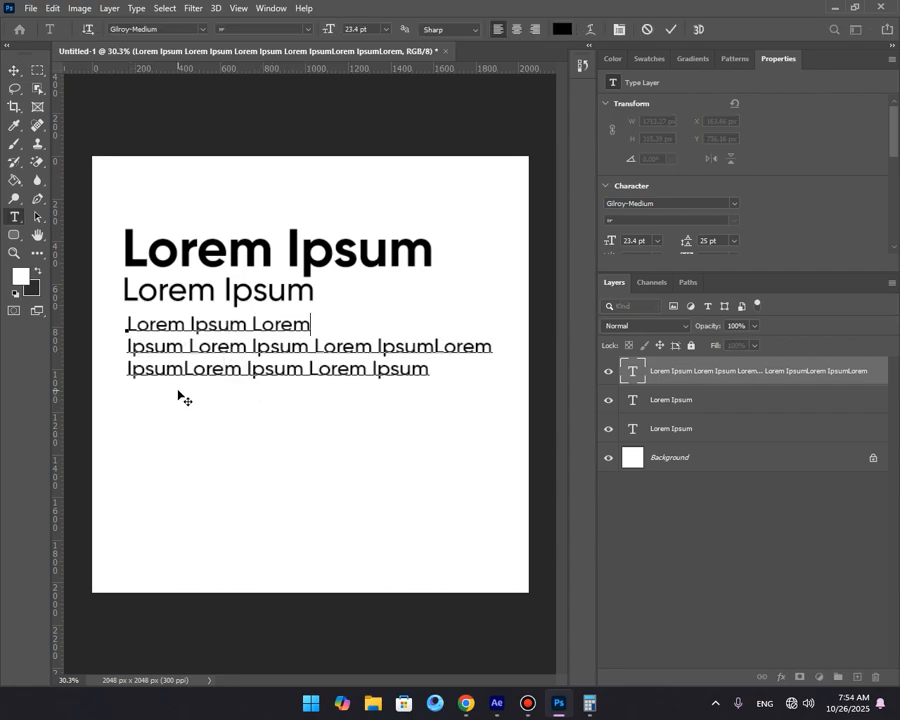
key(Delete)
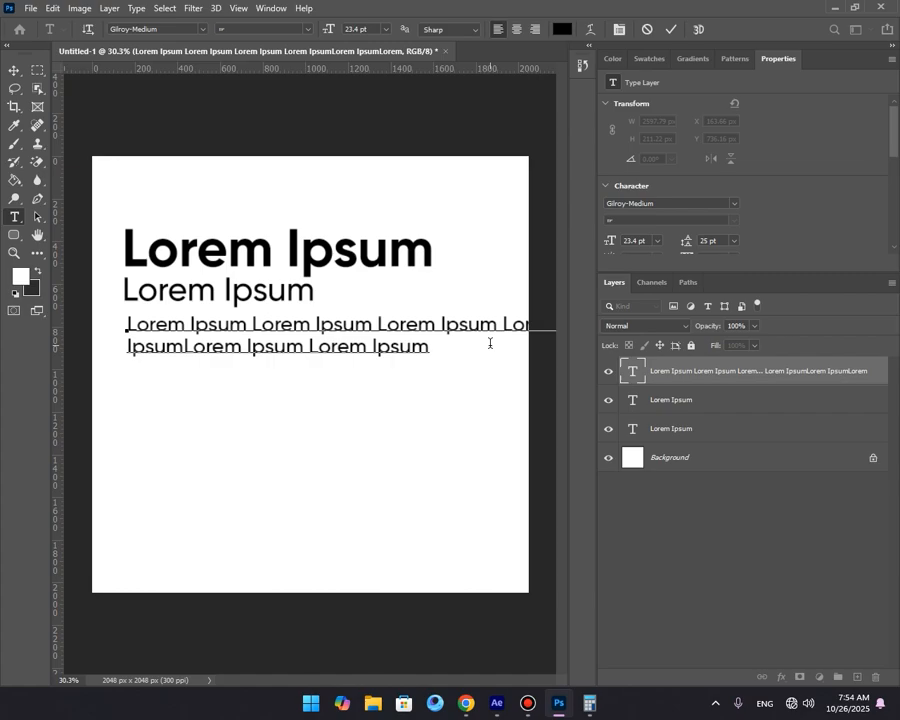
key(Return)
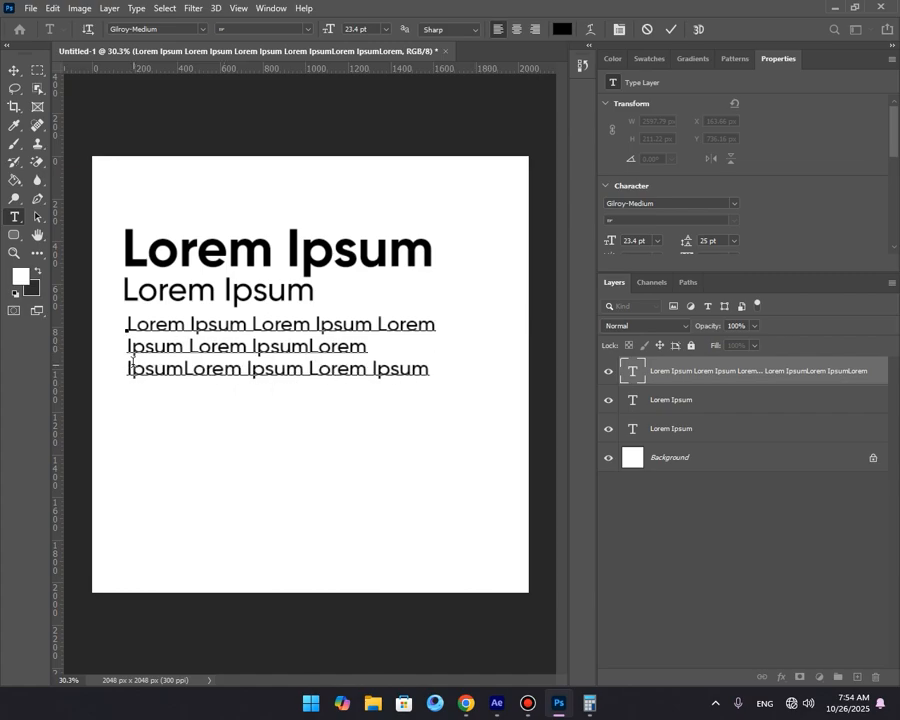
Merge the paragraph's last two lines and break them again after "Ipsum Lorem IpsumLorem Ipsum", dropping the following "L".
key(Down)
key(BackSpace)
click(438, 343)
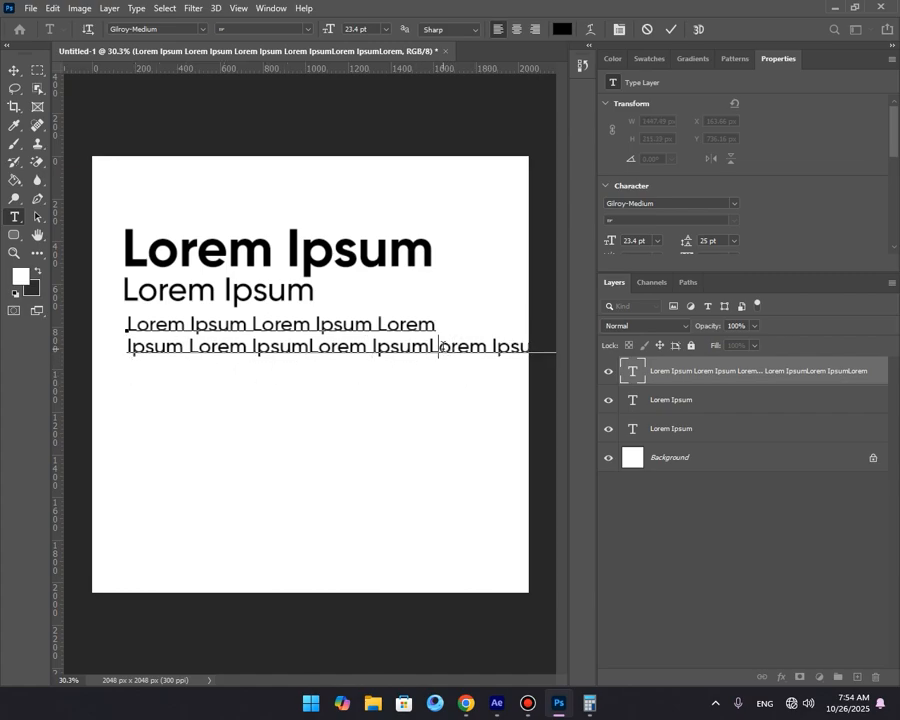
key(BackSpace)
key(Return)
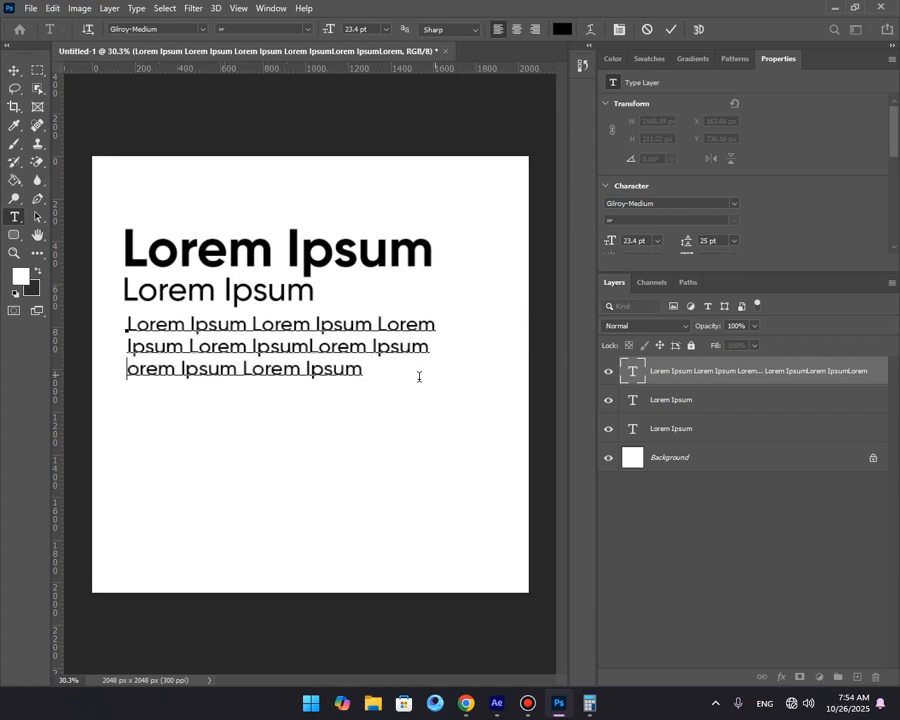
click(14, 70)
click(192, 458)
click(188, 345)
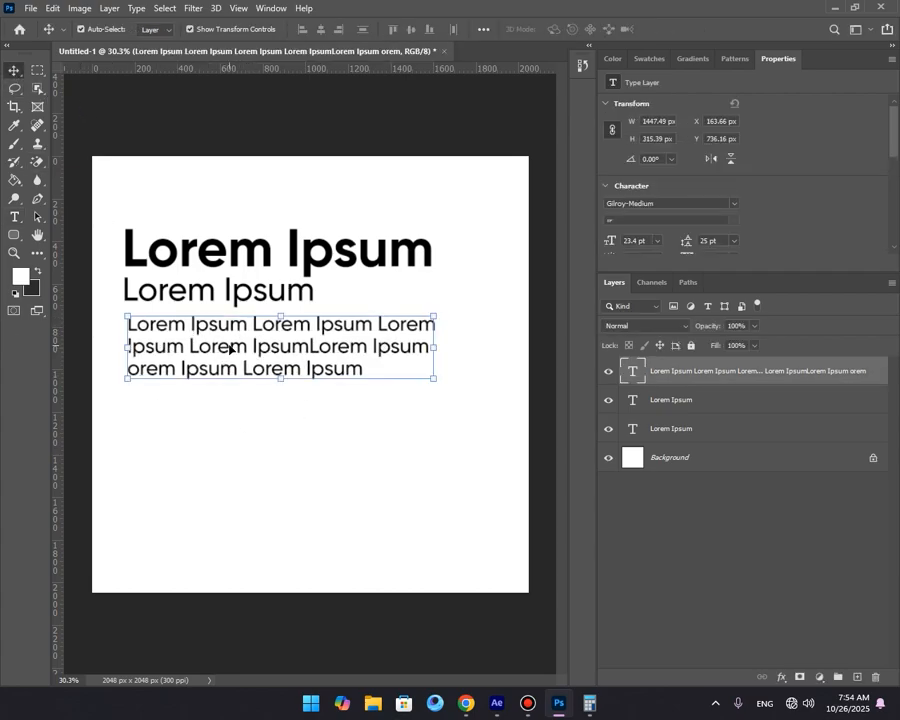
Change the three-line paragraph's font to Gilroy-Regular.
double_click(222, 347)
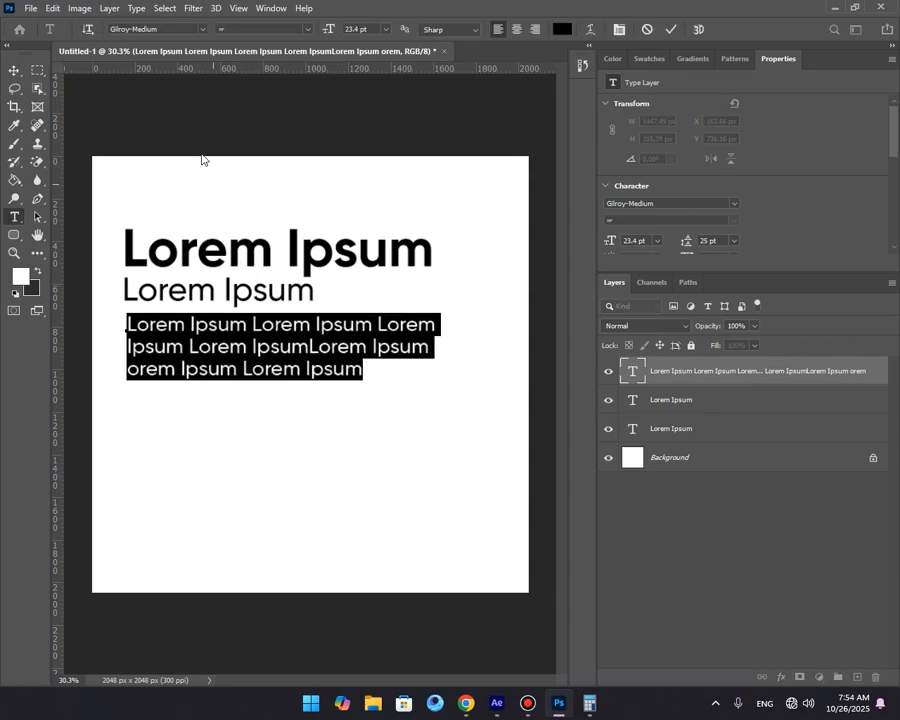
click(180, 28)
text(Gilroy-Medi)
key(BackSpace)
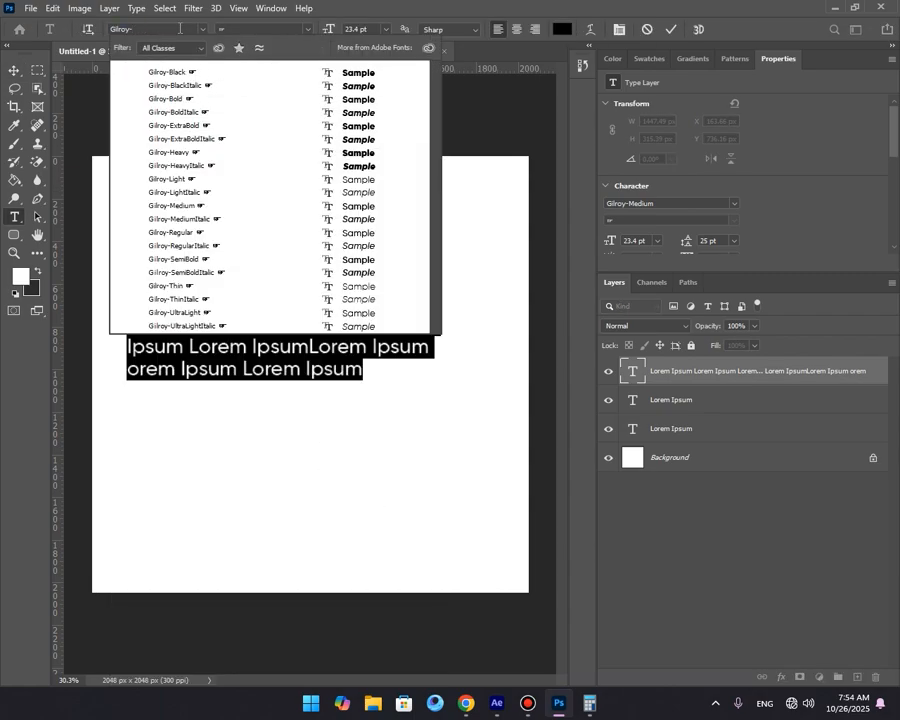
text(re)
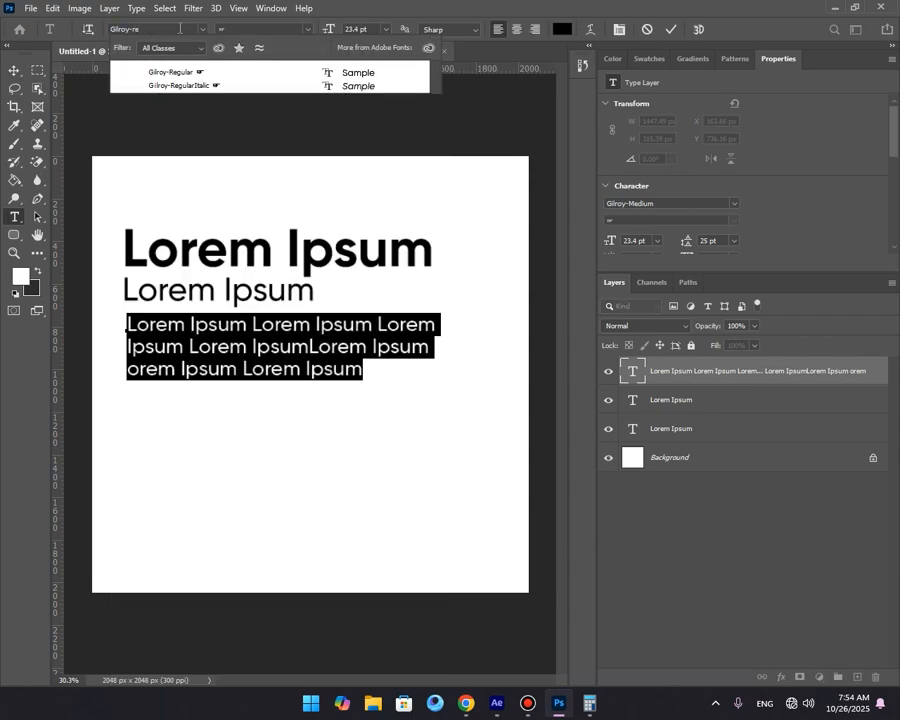
key(Return)
click(14, 70)
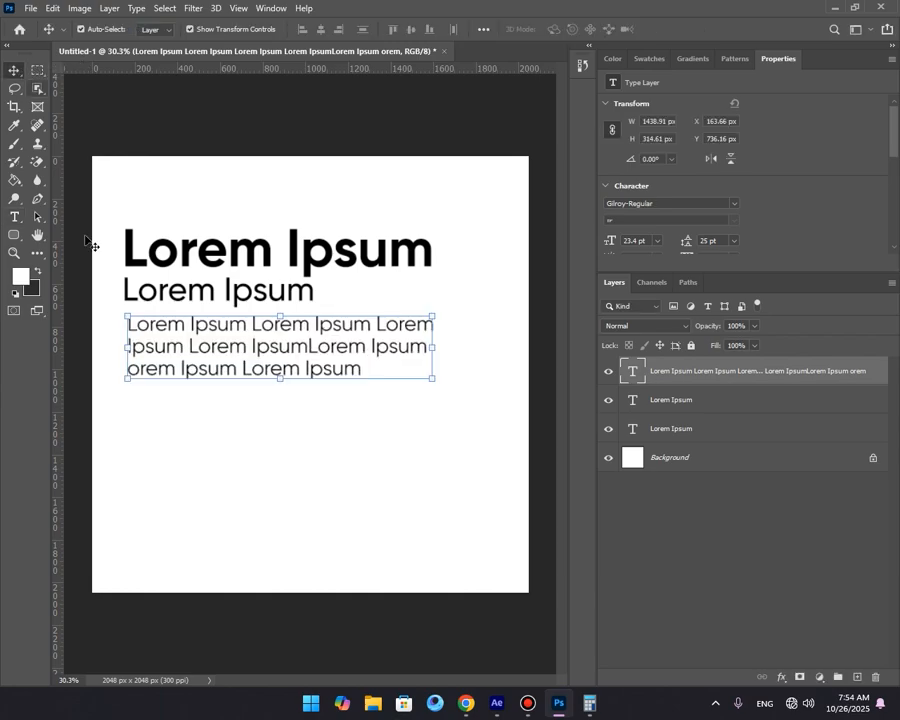
Align the left edges of the heading, subheading and paragraph text layers.
click(200, 520)
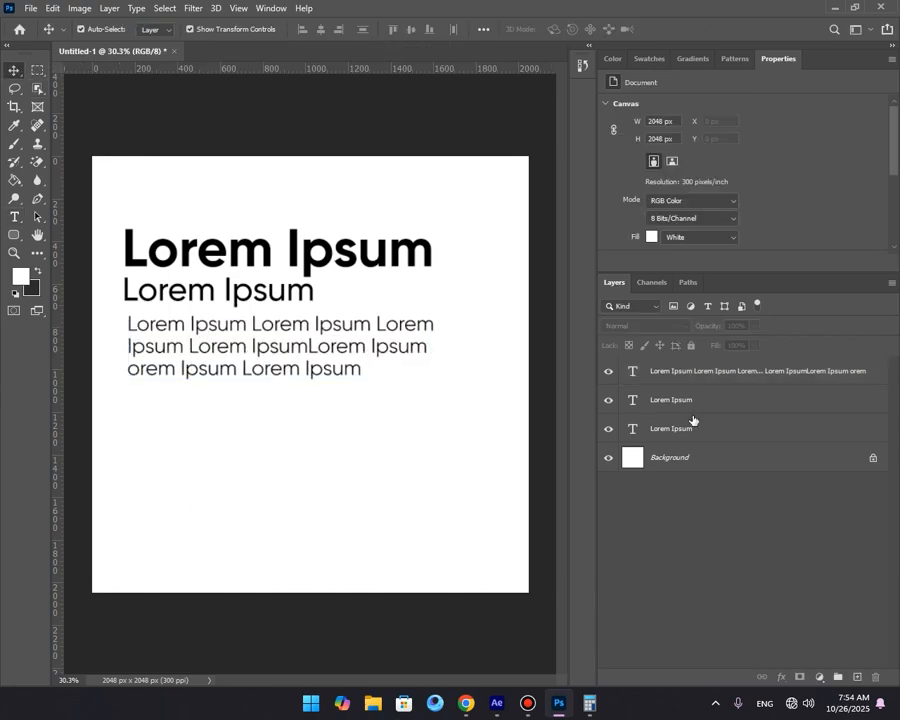
click(635, 428)
shift+click(635, 371)
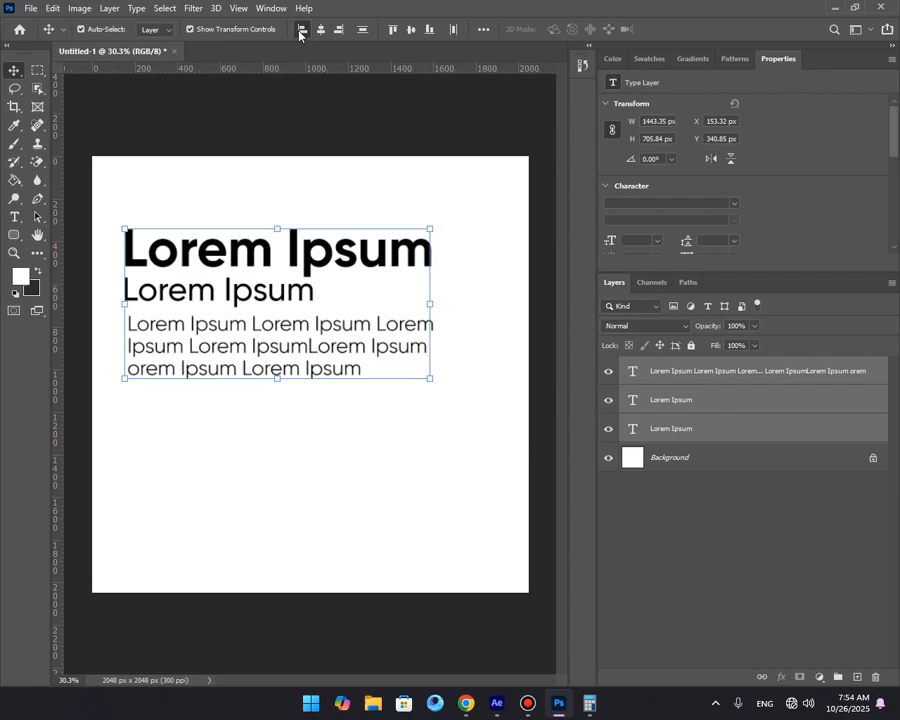
click(300, 31)
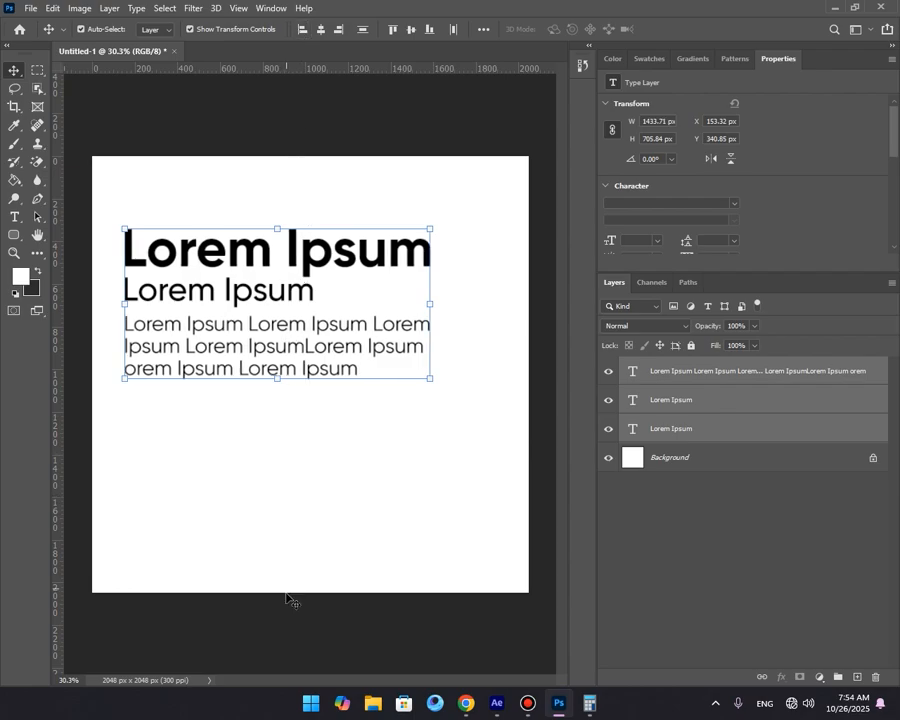
click(297, 627)
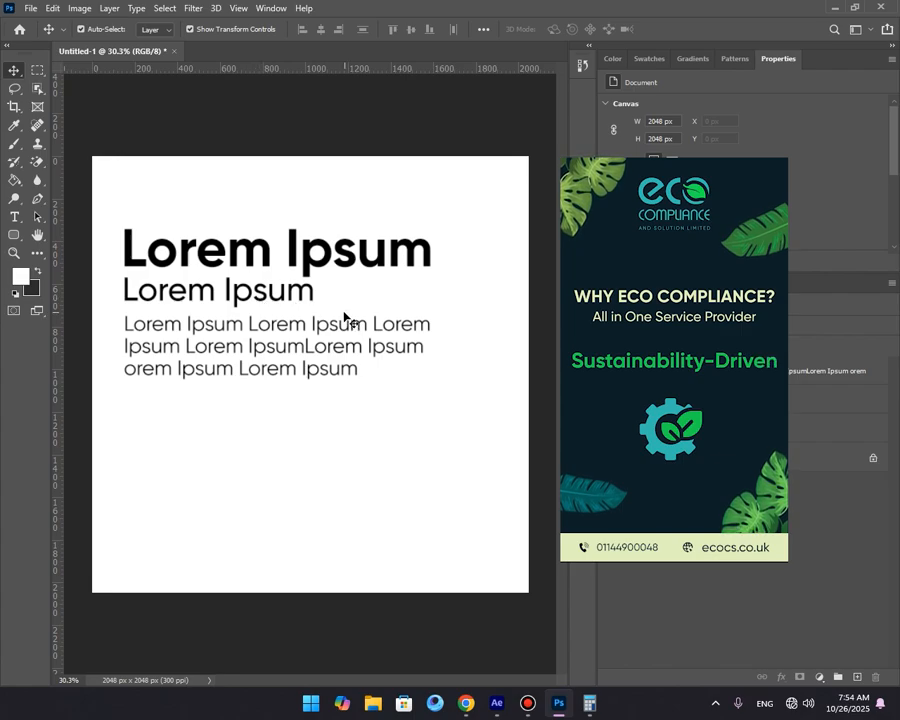
Move the subheading slightly inward and the paragraph further inward so the three texts start in a staggered arrangement.
scroll(253, 293, down, 1)
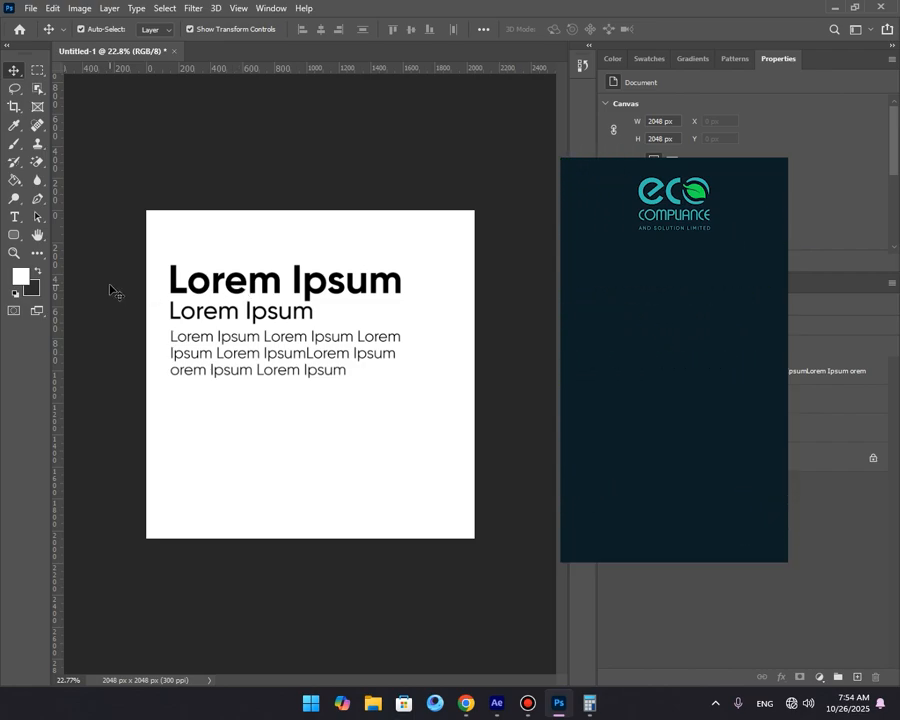
key(ctrl+plus)
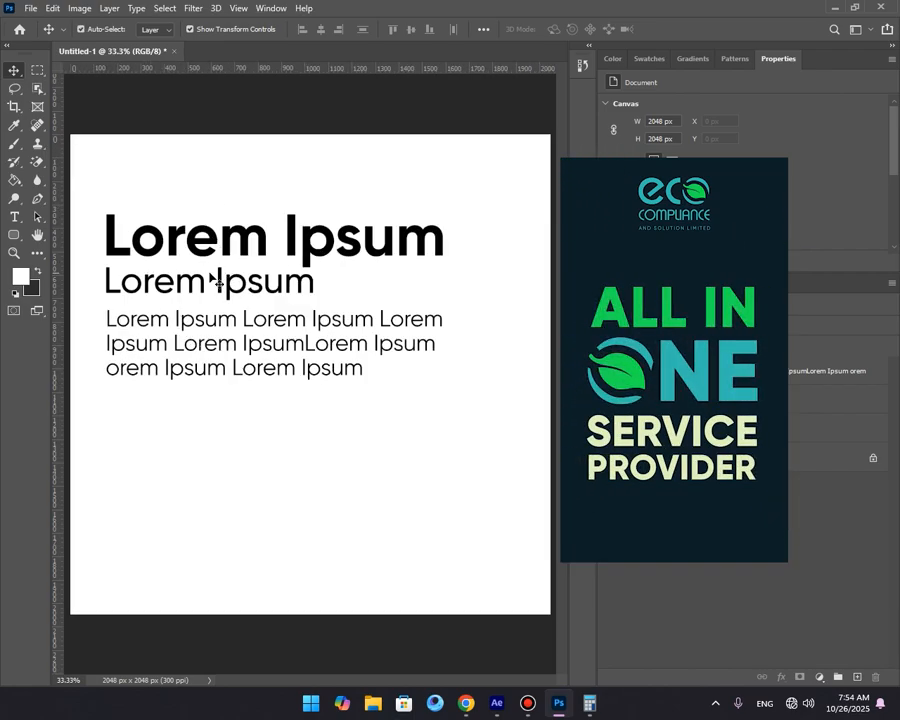
click(281, 325)
click(301, 456)
drag(249, 346, 313, 367)
drag(273, 340, 281, 395)
drag(237, 288, 284, 300)
drag(314, 422, 267, 371)
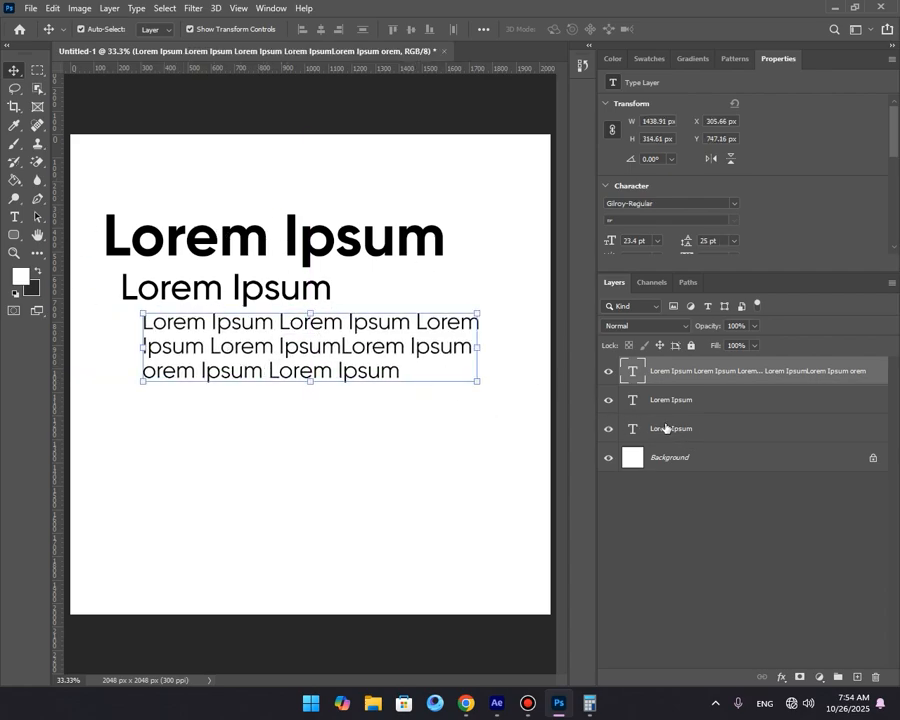
Select all three staggered text layers and align them to a common left edge again.
shift+click(666, 428)
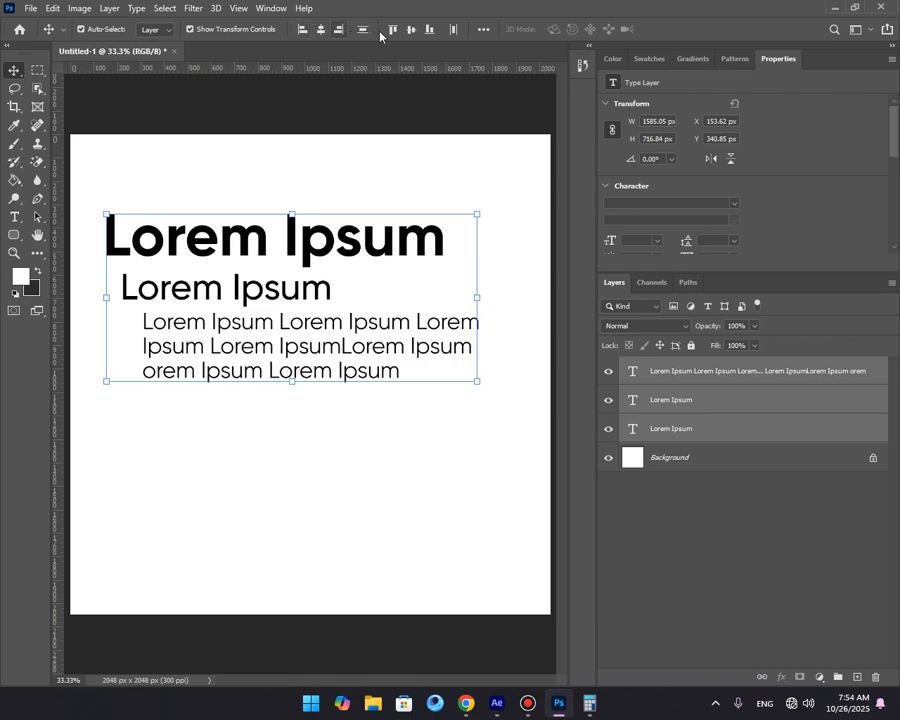
click(298, 30)
click(256, 437)
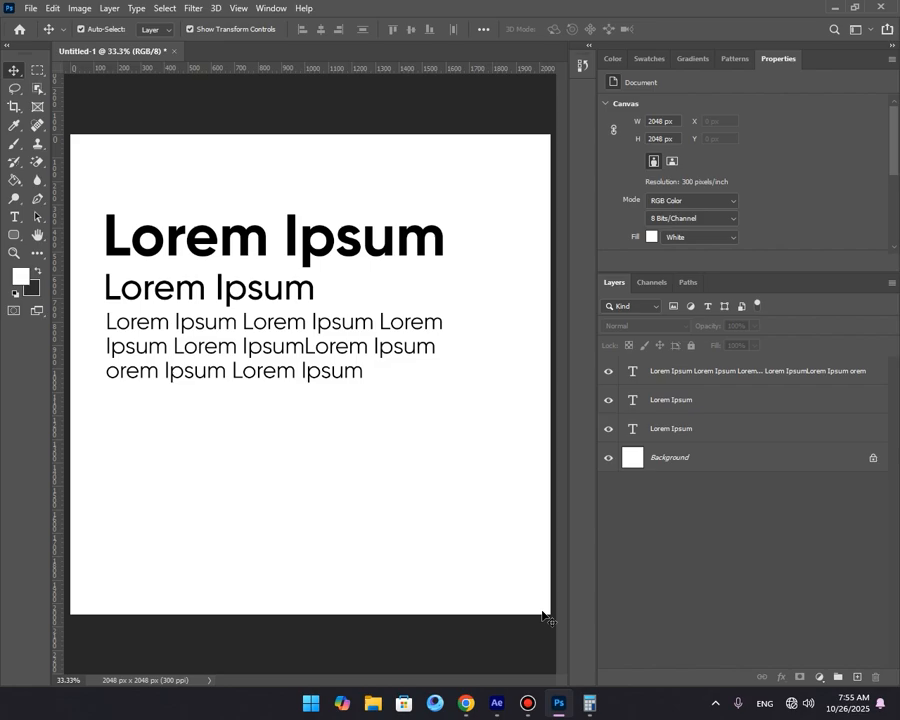
Copy the title "Elements of Typography" from the Typography PDF in Chrome and return to After Effects.
click(497, 703)
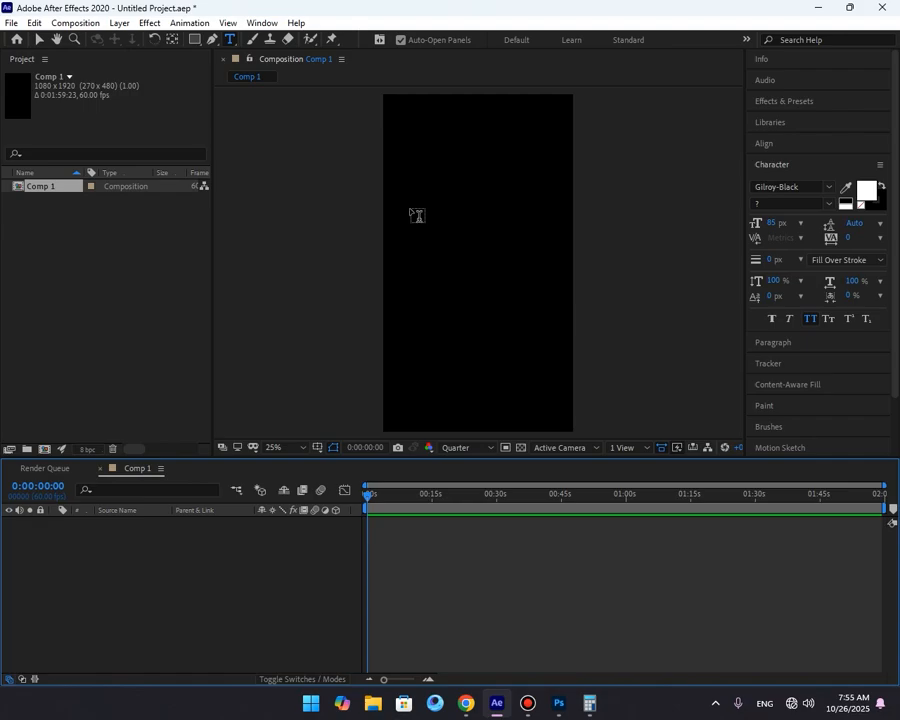
click(466, 703)
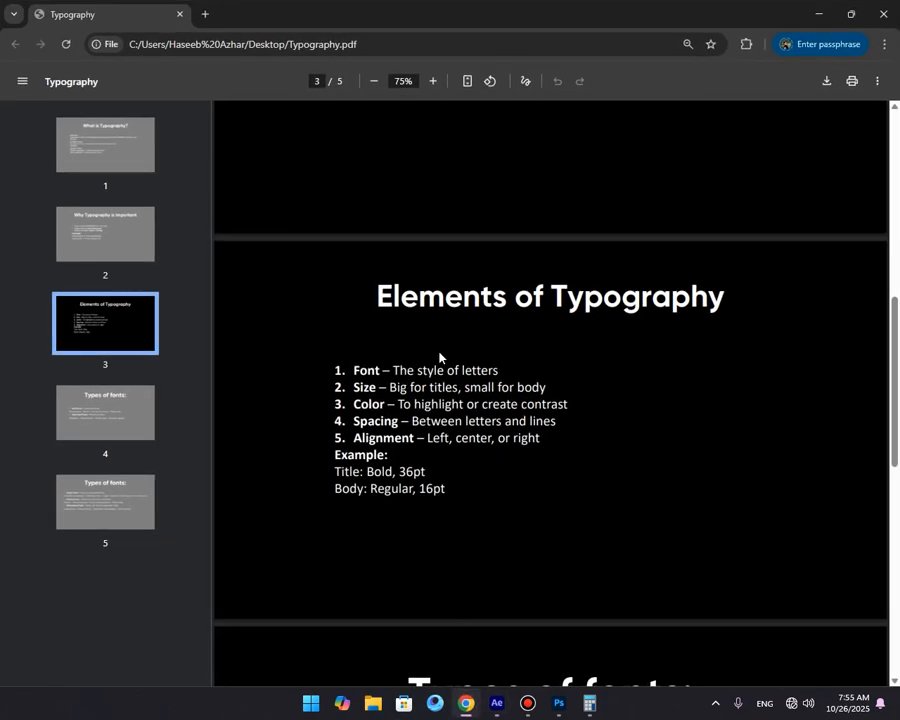
triple_click(475, 289)
key(ctrl+c)
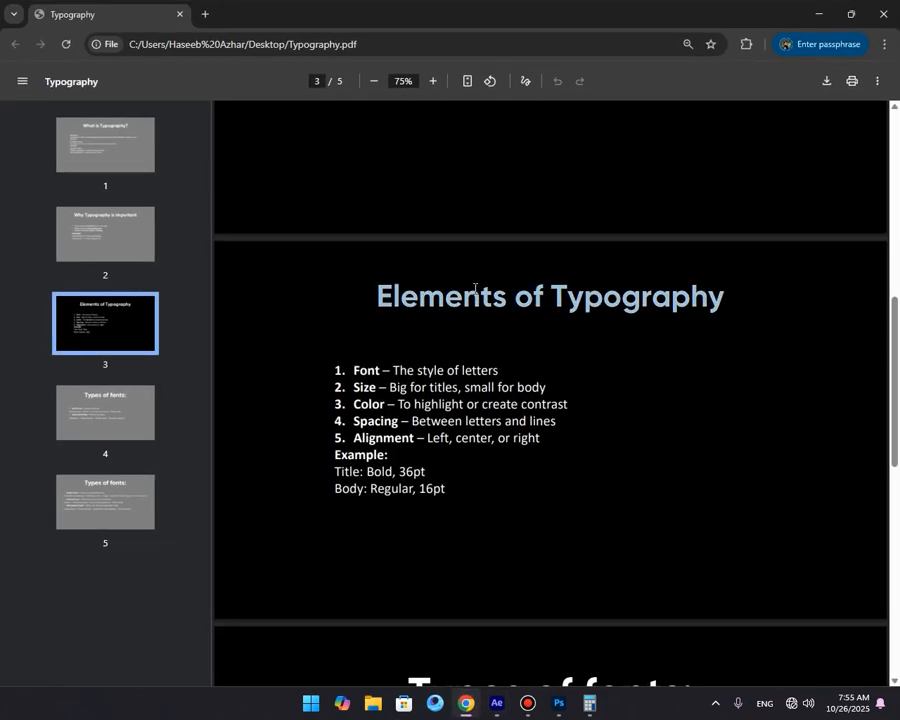
click(818, 14)
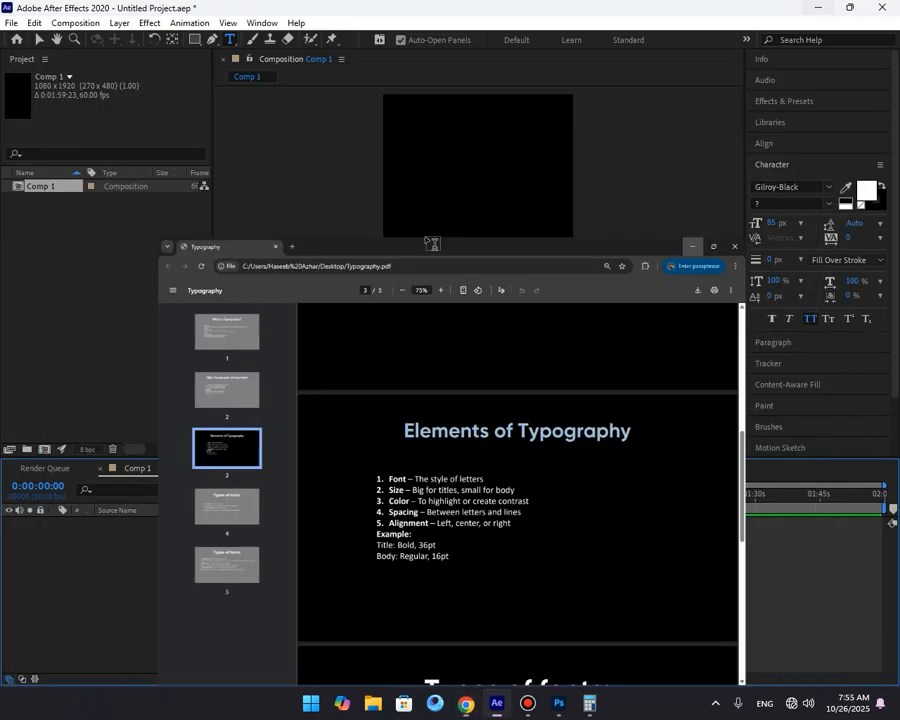
Paste the copied title into a new text layer in Comp 1 and move it into the frame's upper area.
click(449, 200)
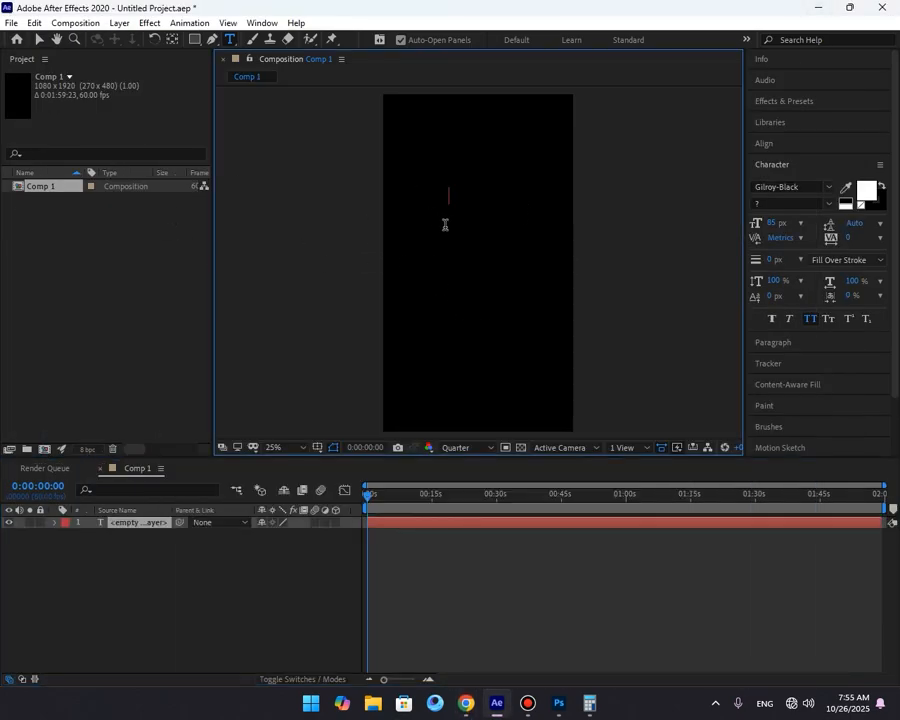
key(ctrl+v)
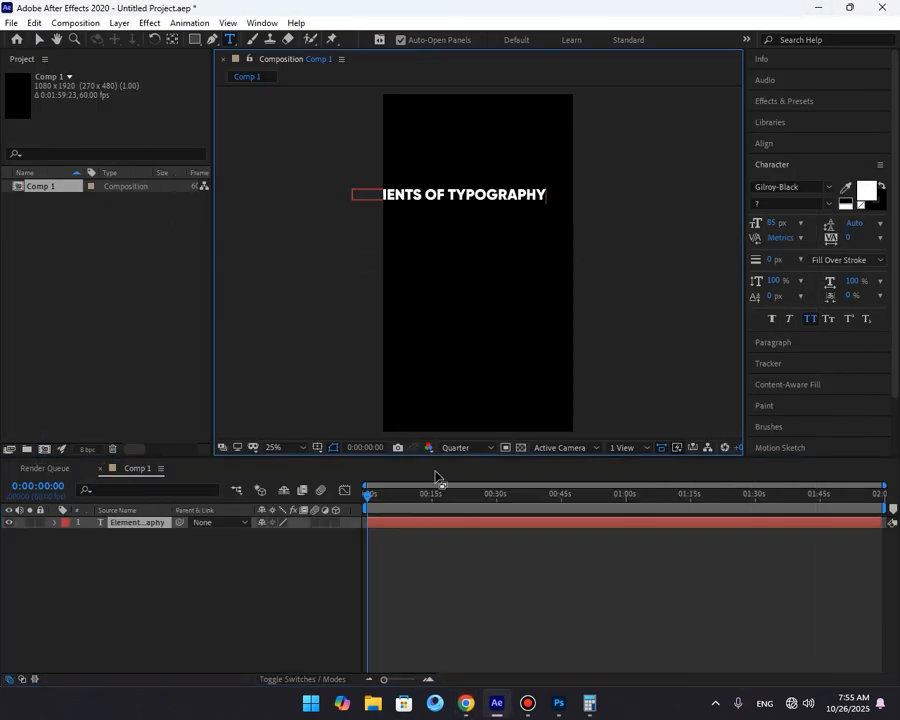
click(459, 578)
key(v)
drag(451, 196, 484, 183)
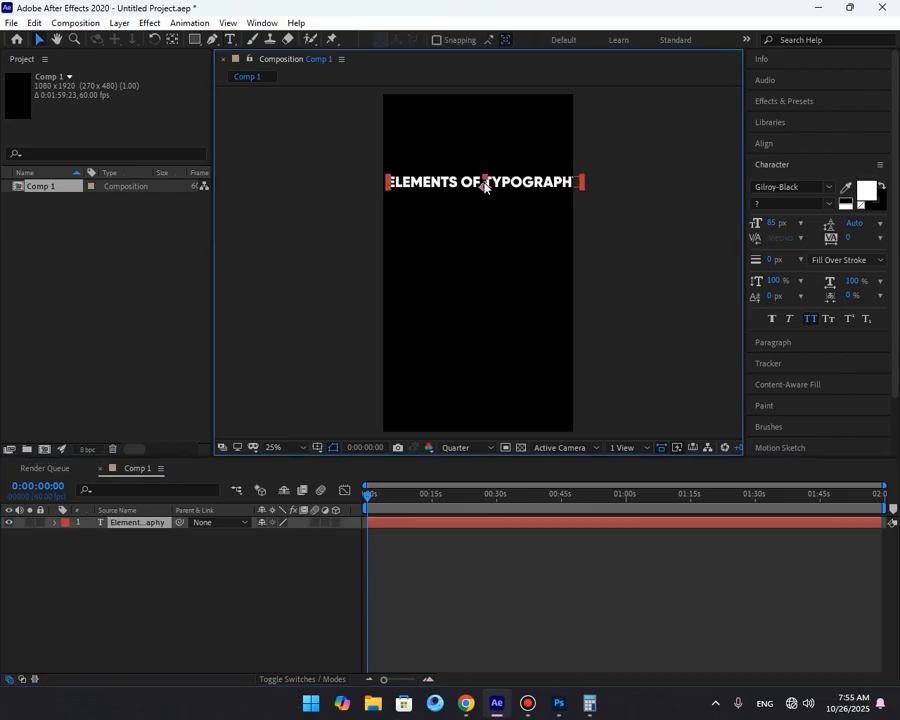
Delete "Elements of" from the title text so only "Typography" is left.
double_click(503, 182)
click(492, 182)
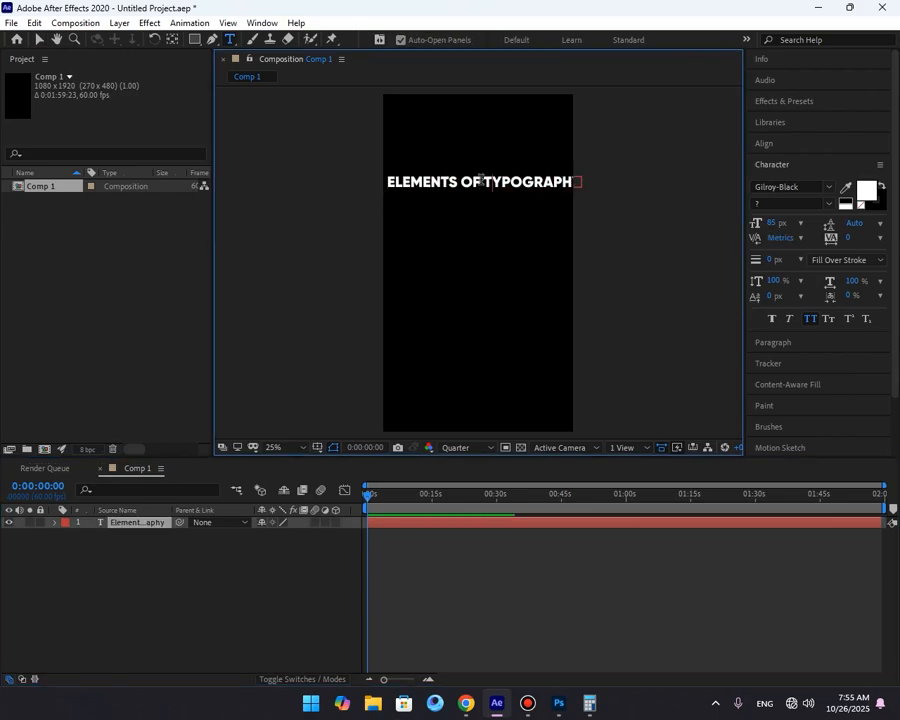
key(shift+Home)
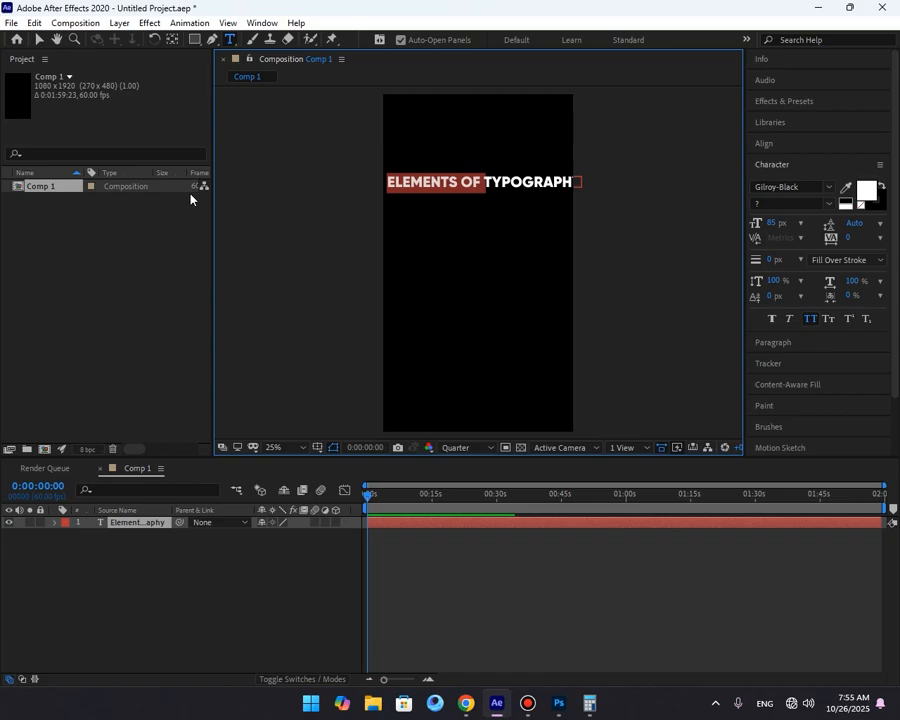
key(BackSpace)
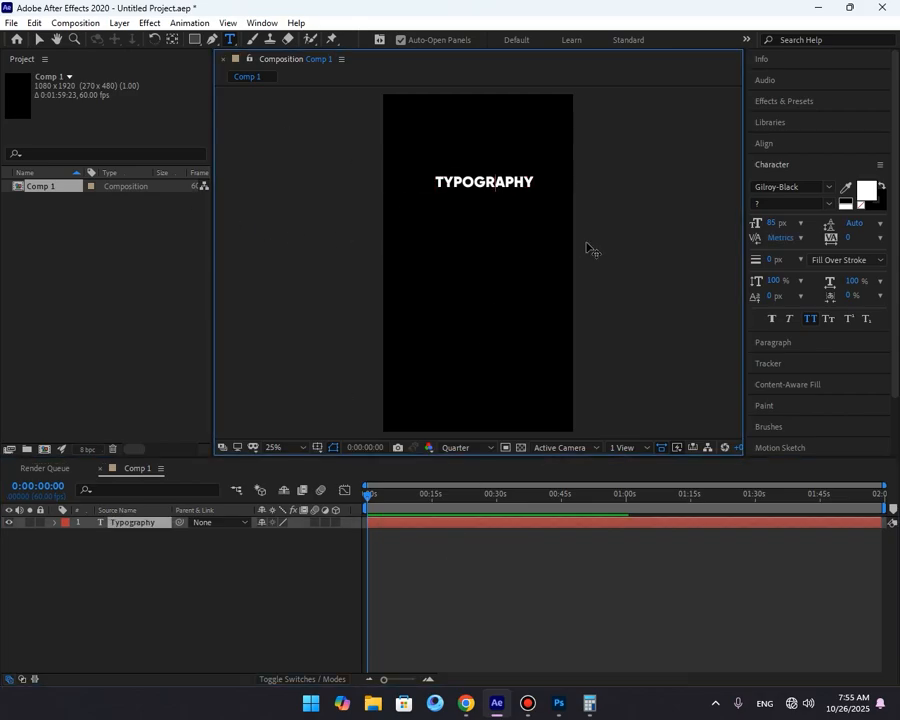
Set the Typography text's font size to 100 px and shift the layer slightly left in the frame.
key(ctrl+a)
click(775, 223)
text(100)
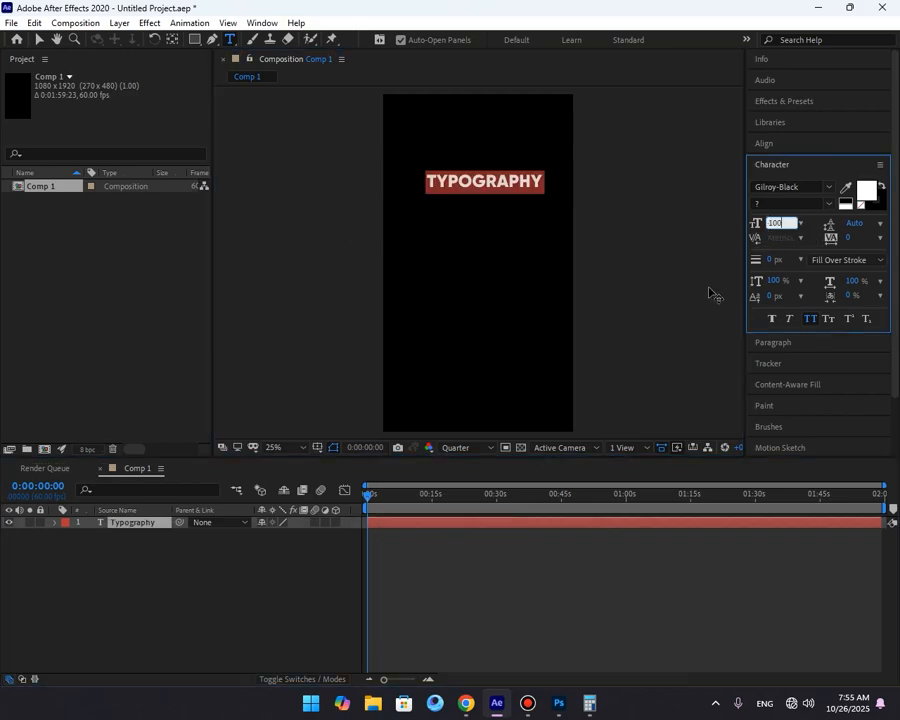
key(Return)
click(505, 559)
key(v)
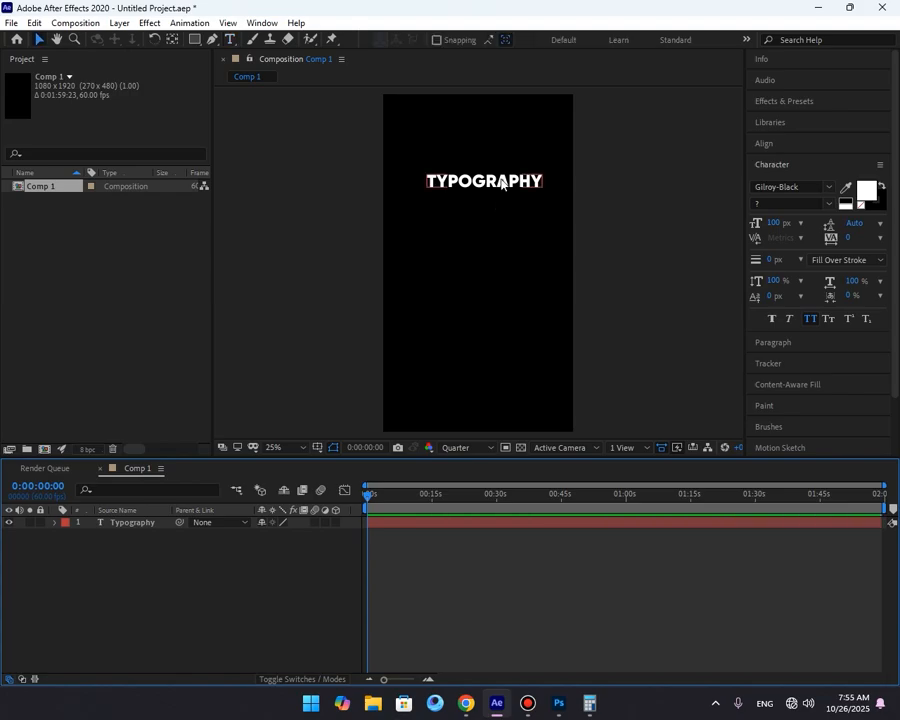
drag(503, 184, 481, 185)
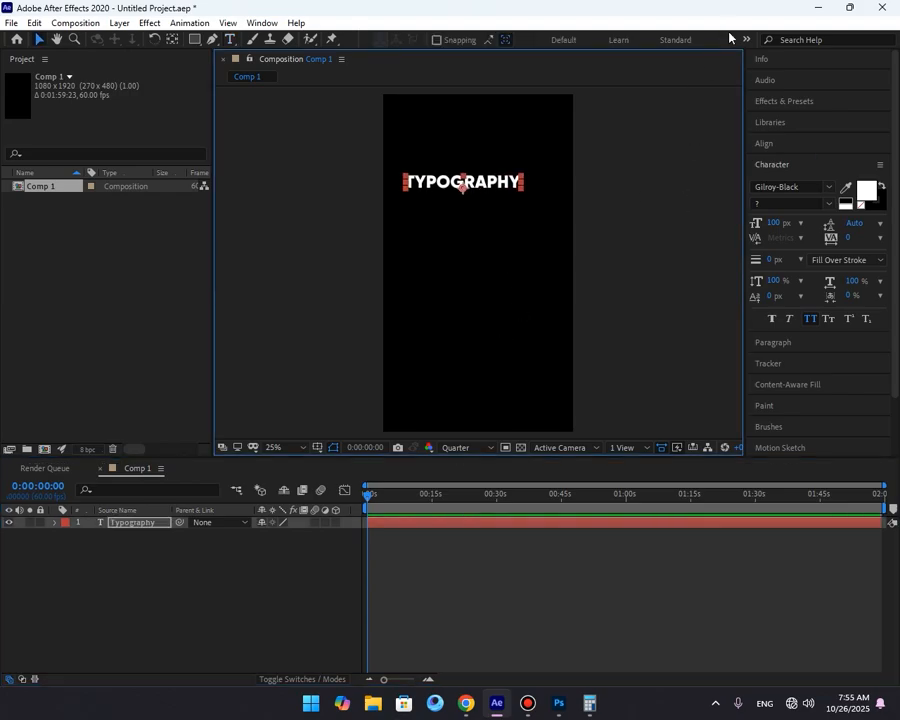
click(261, 23)
mouse_move(292, 40)
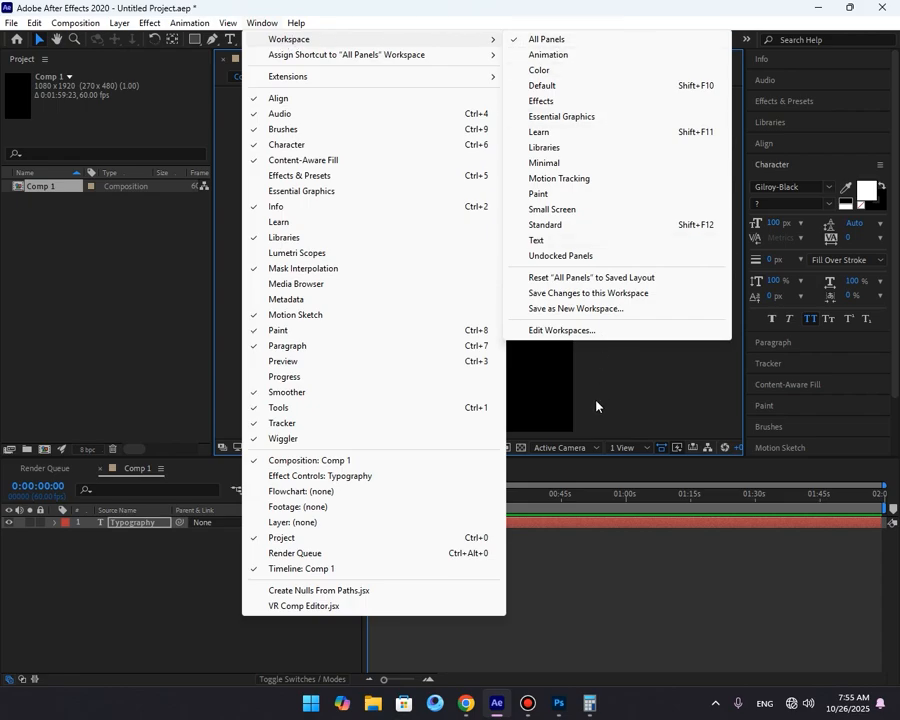
click(632, 597)
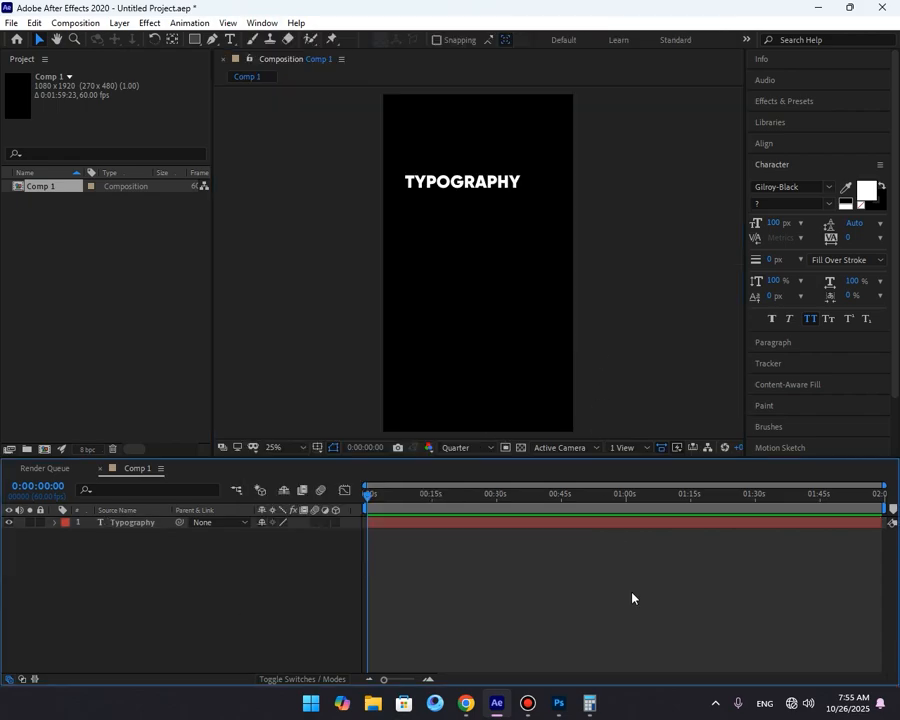
Hide the Character panel from the workspace.
click(262, 22)
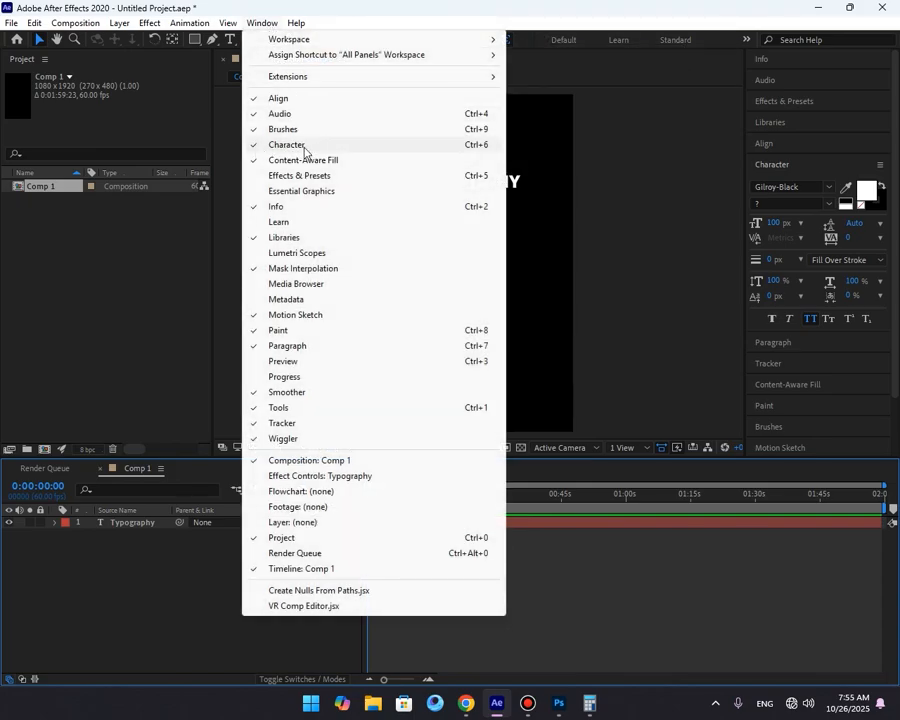
click(288, 146)
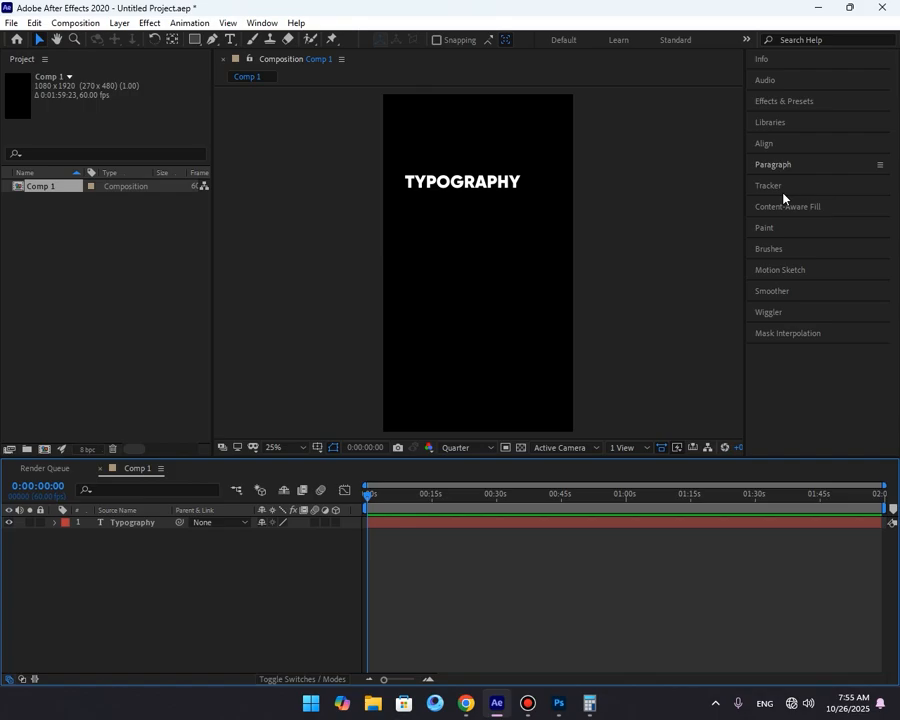
click(775, 165)
click(805, 166)
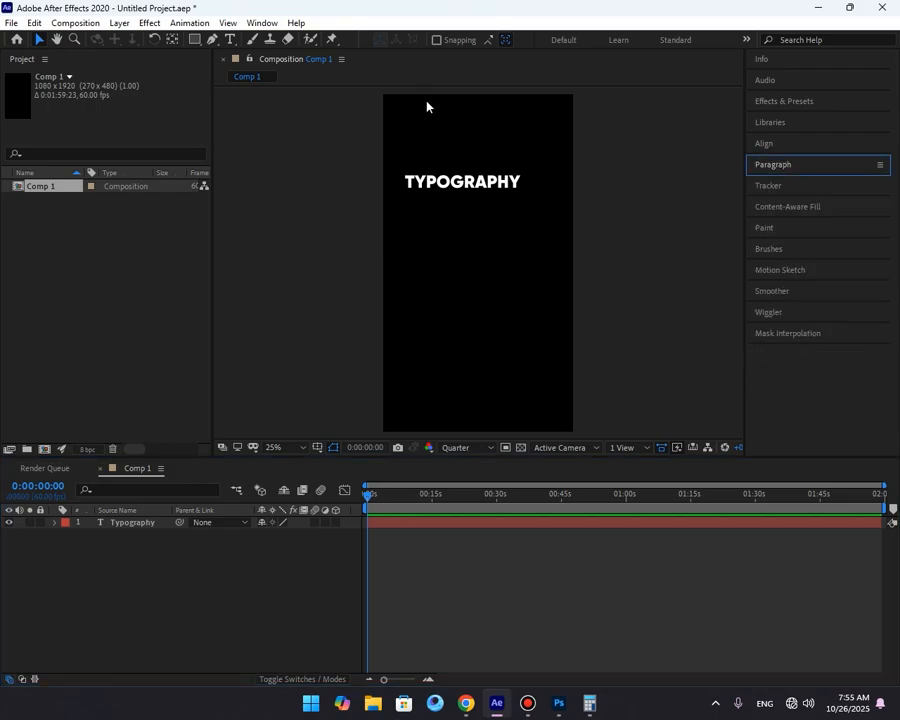
Show the Character panel again and dock it directly below the Paragraph panel.
click(263, 22)
click(287, 143)
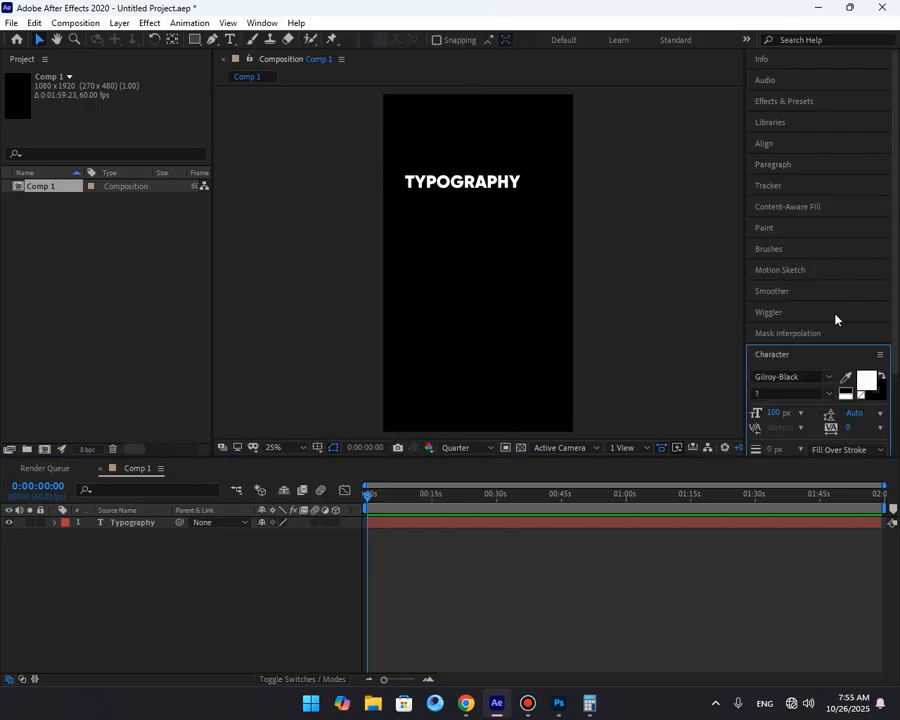
drag(779, 358, 780, 201)
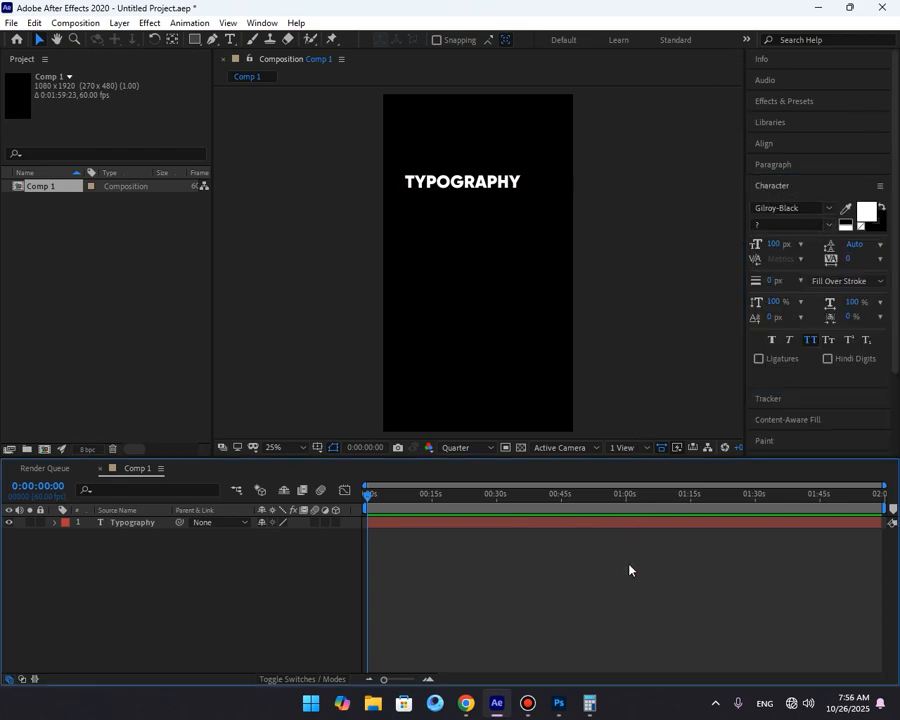
Centre the anchor point of the Typography layer on its text, with the composition fitted to the viewer.
click(464, 184)
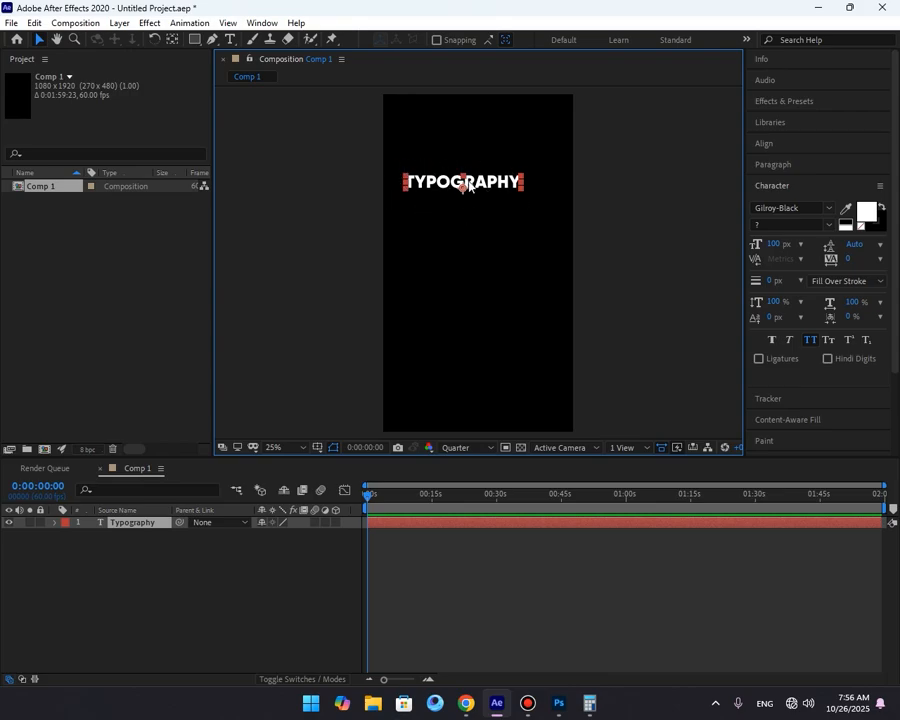
scroll(512, 247, up, 2)
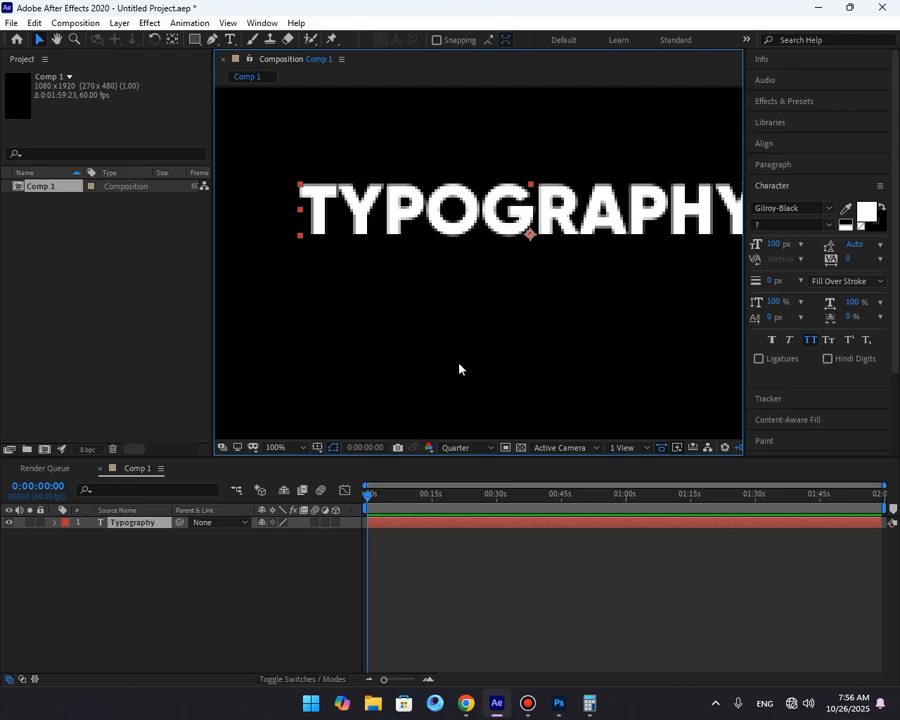
click(304, 448)
click(285, 197)
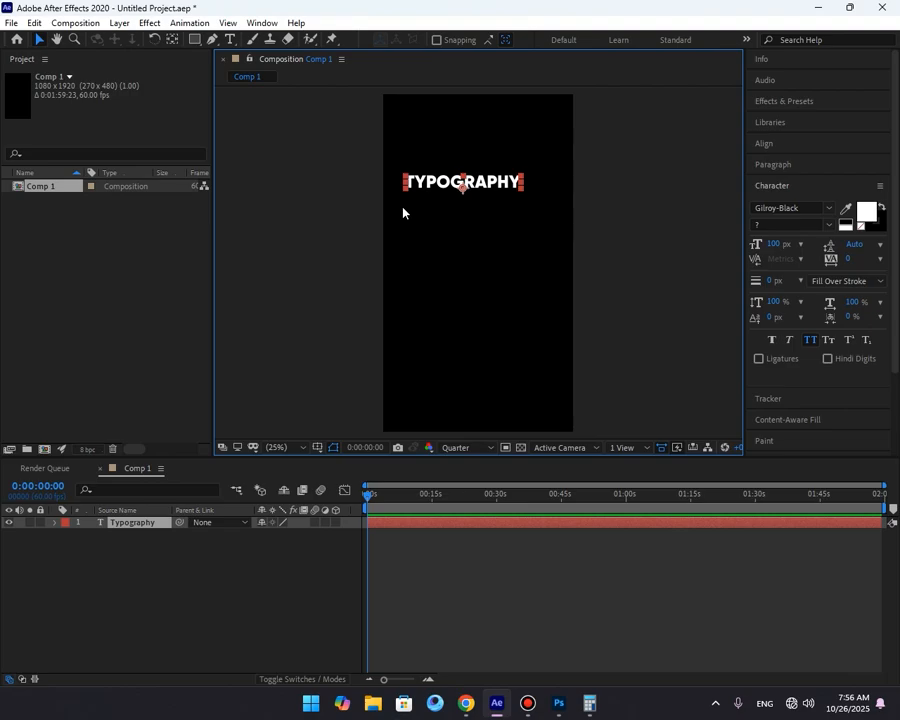
key(ctrl+alt+Home)
click(436, 581)
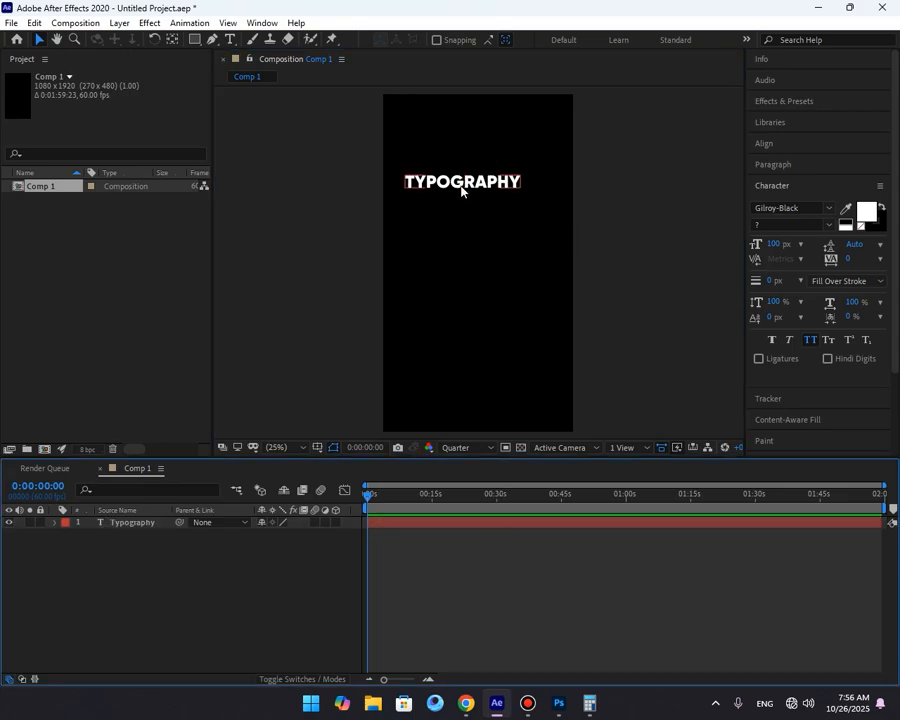
click(426, 184)
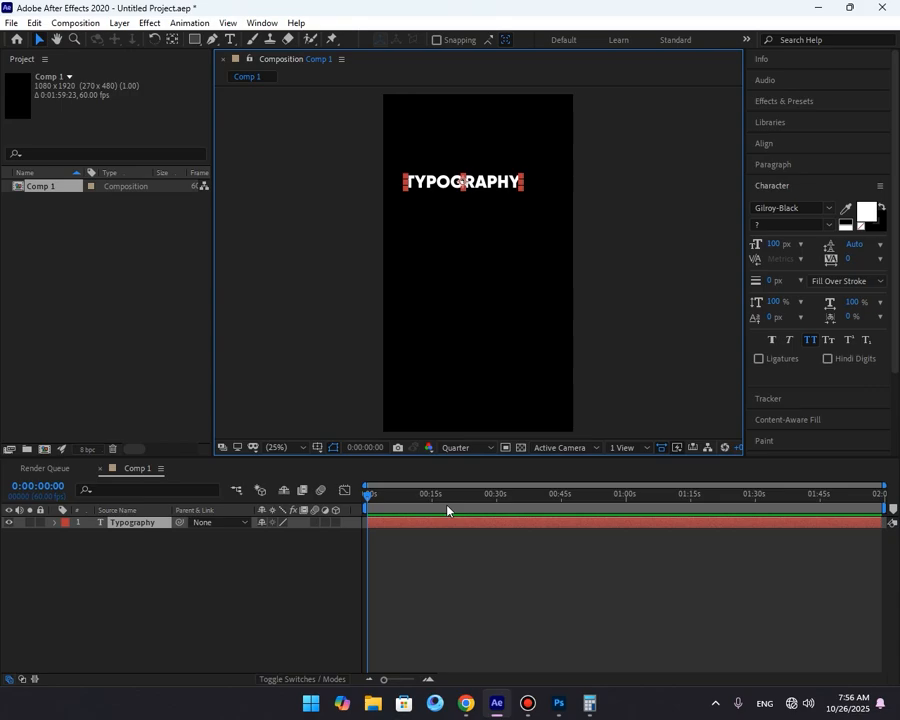
click(440, 575)
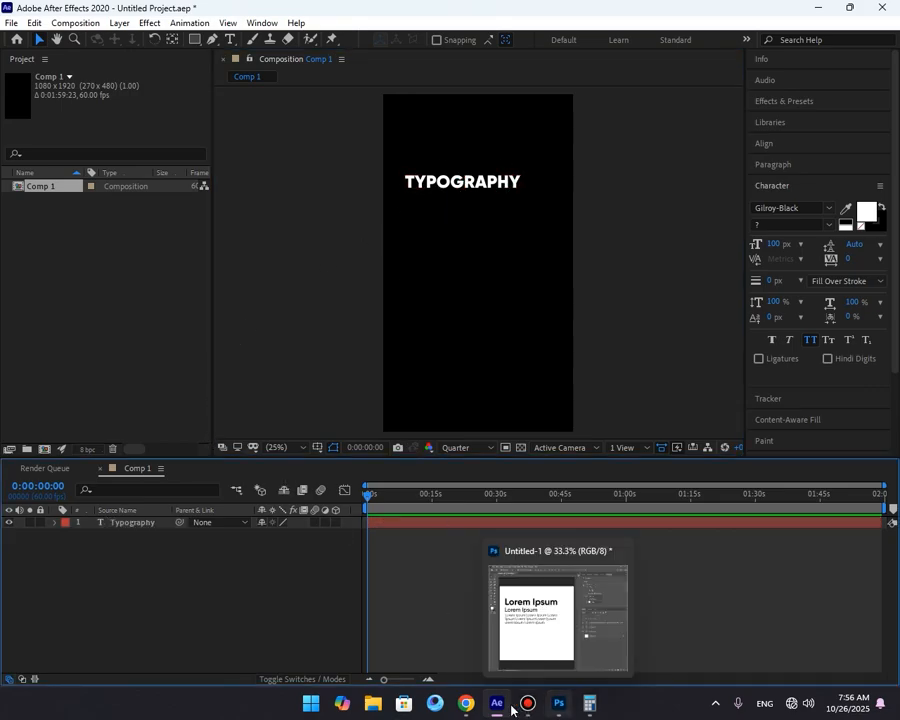
Switch to the Typography PDF in Chrome, examine the capital T in the Elements of Typography heading, and return to After Effects.
click(470, 709)
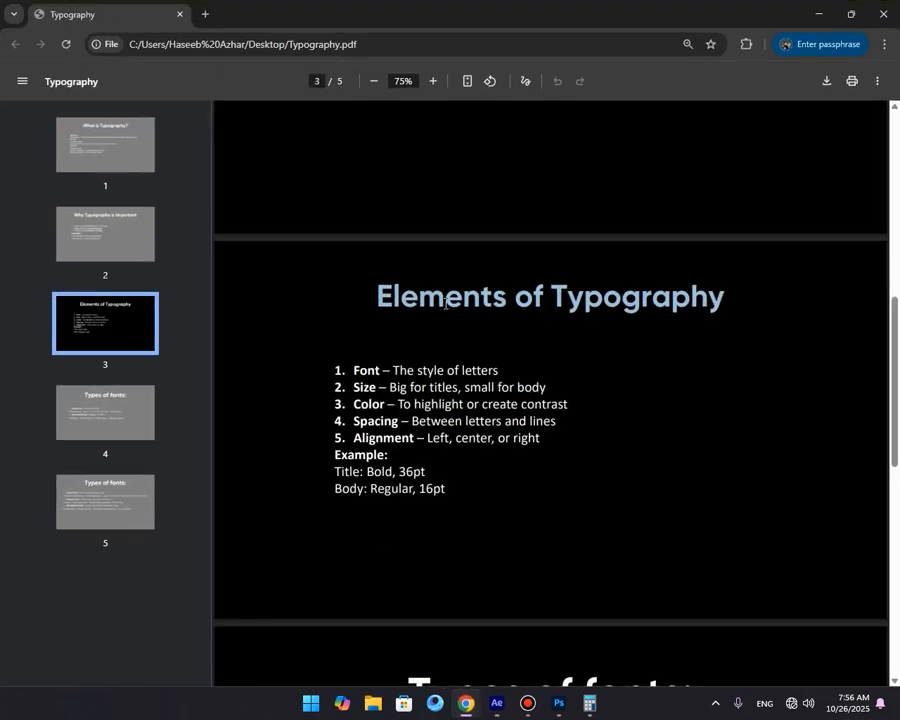
drag(553, 297, 727, 297)
click(612, 308)
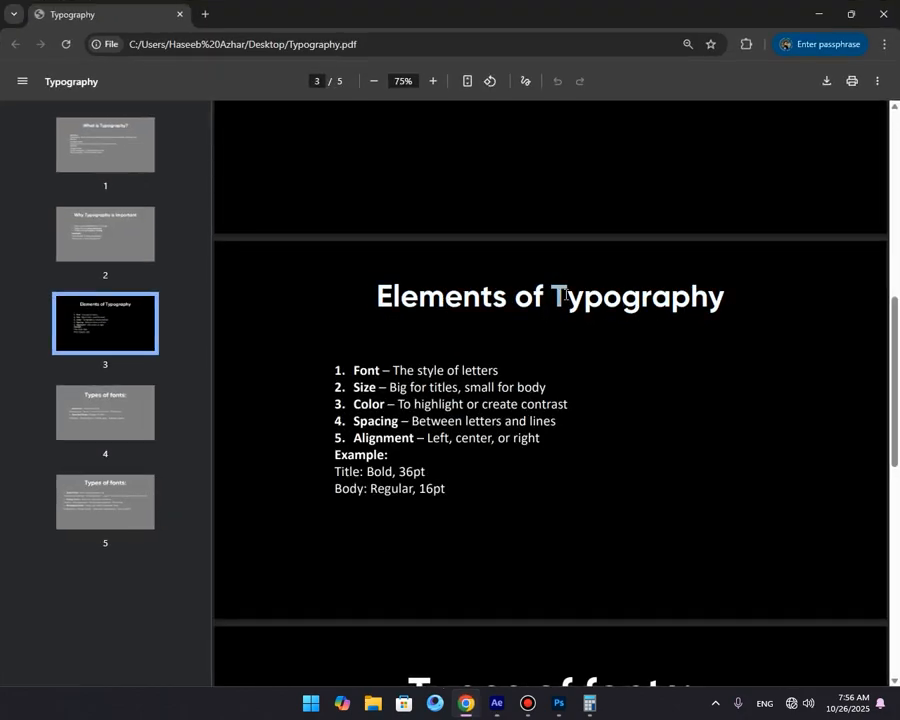
mouse_move(568, 300)
mouse_down()
mouse_move(545, 297)
mouse_move(558, 298)
mouse_up()
click(818, 14)
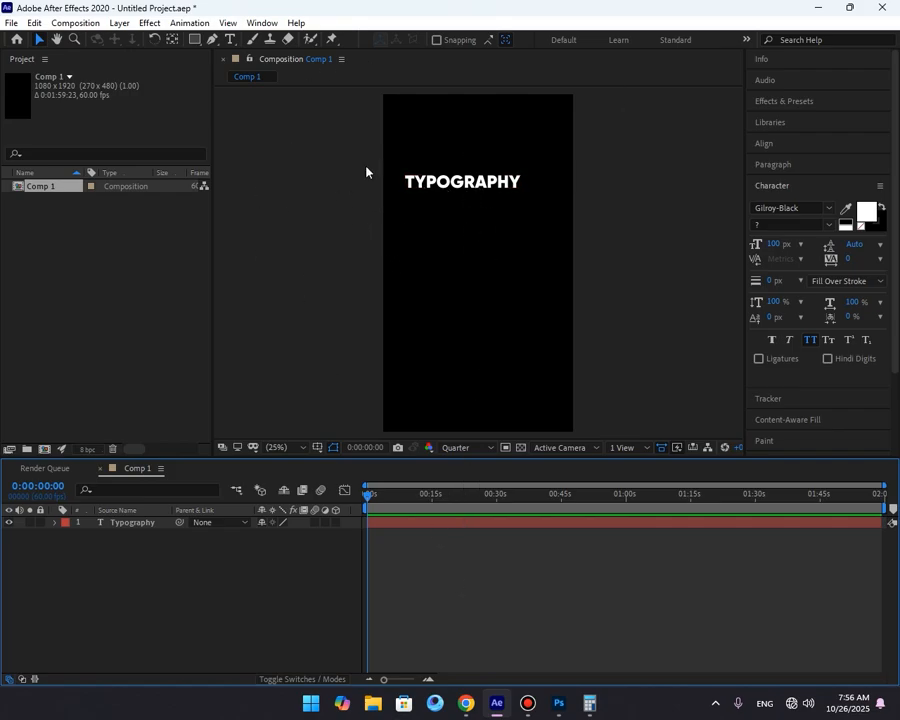
Switch All Caps off for the whole Typography text, on again for comparison, and off once more.
double_click(462, 182)
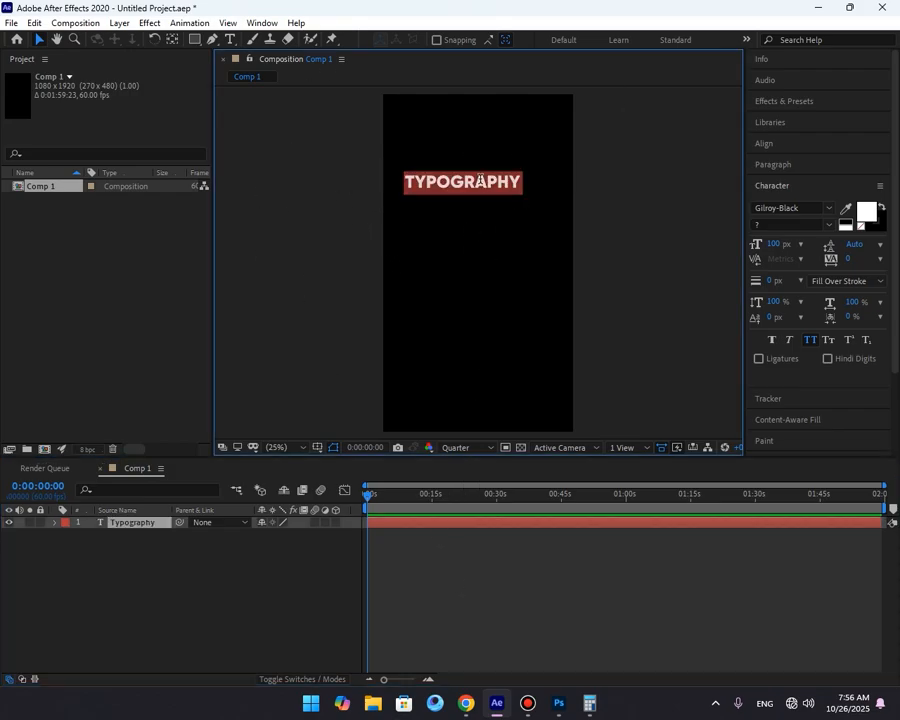
click(811, 341)
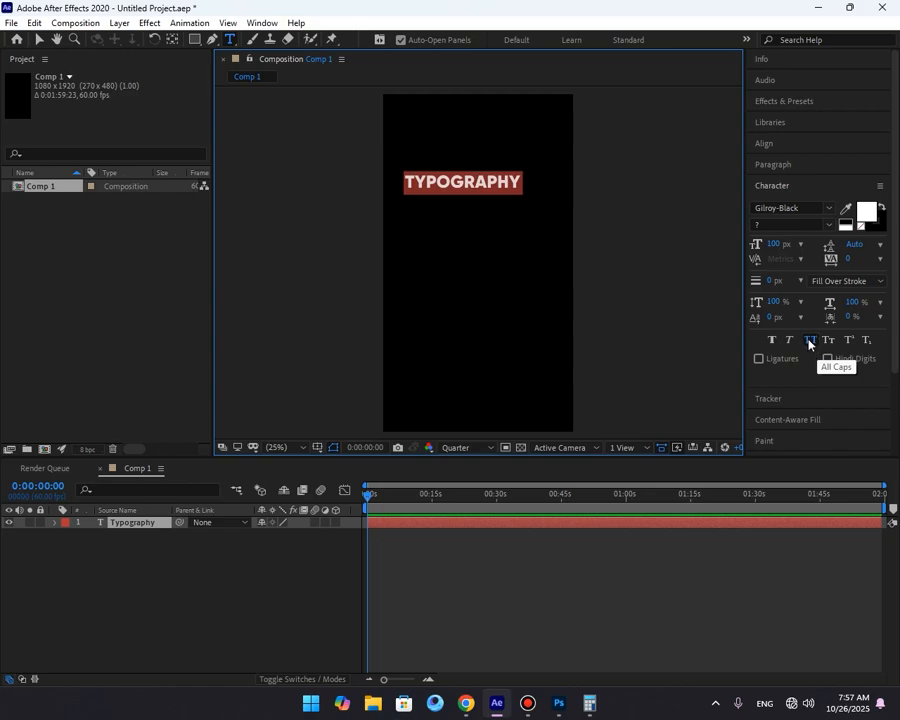
click(809, 342)
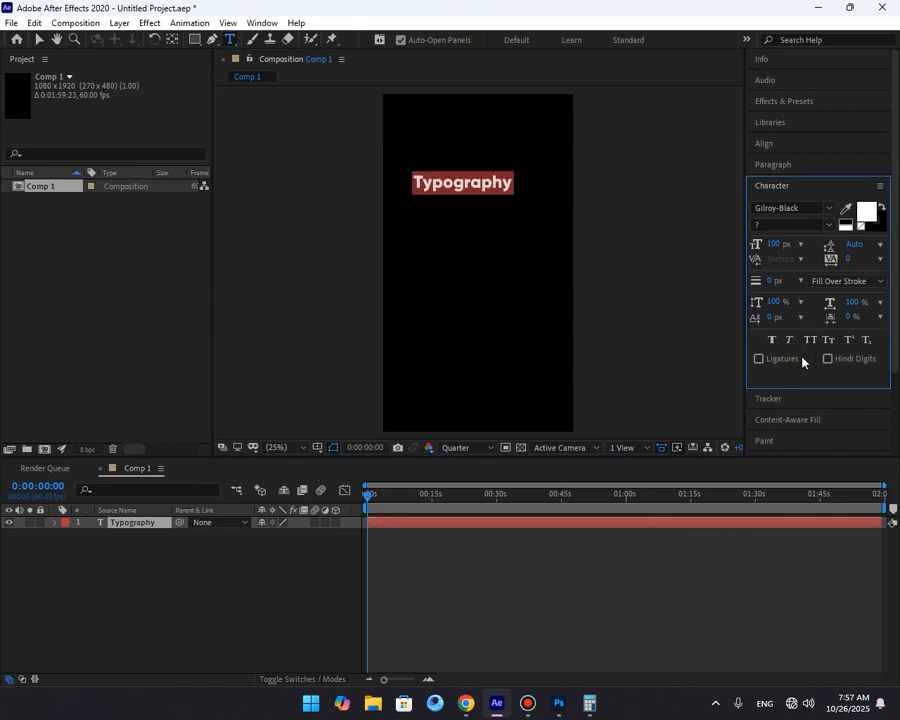
click(436, 188)
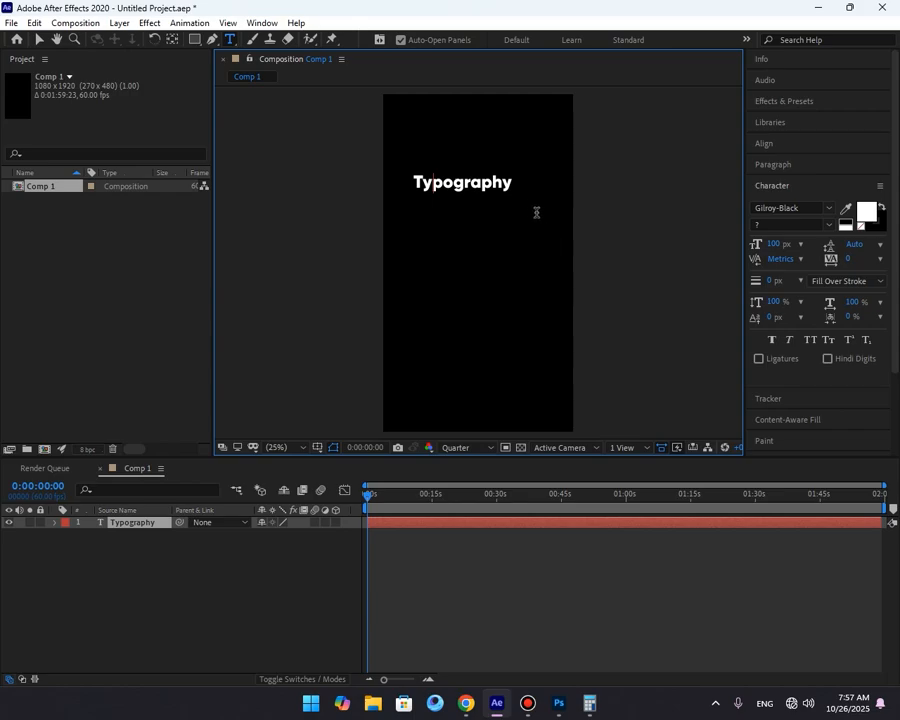
key(ctrl+a)
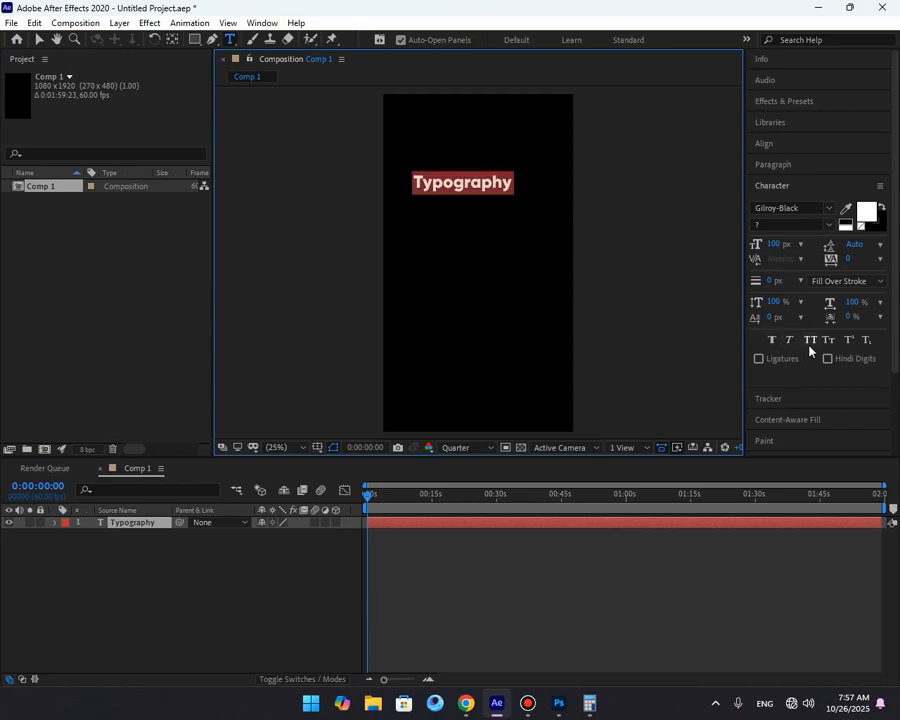
click(810, 340)
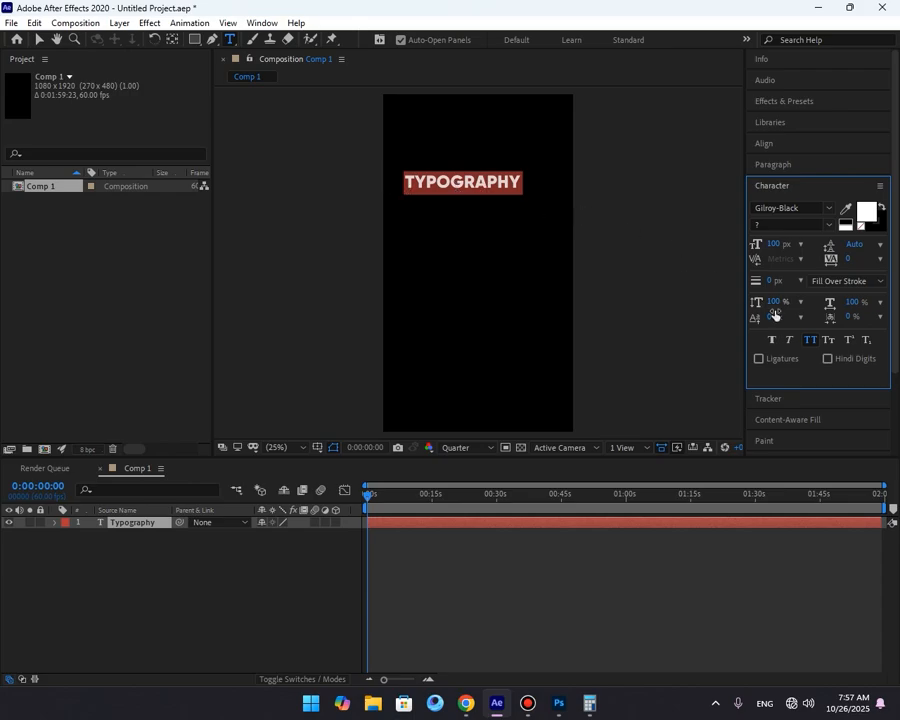
click(810, 341)
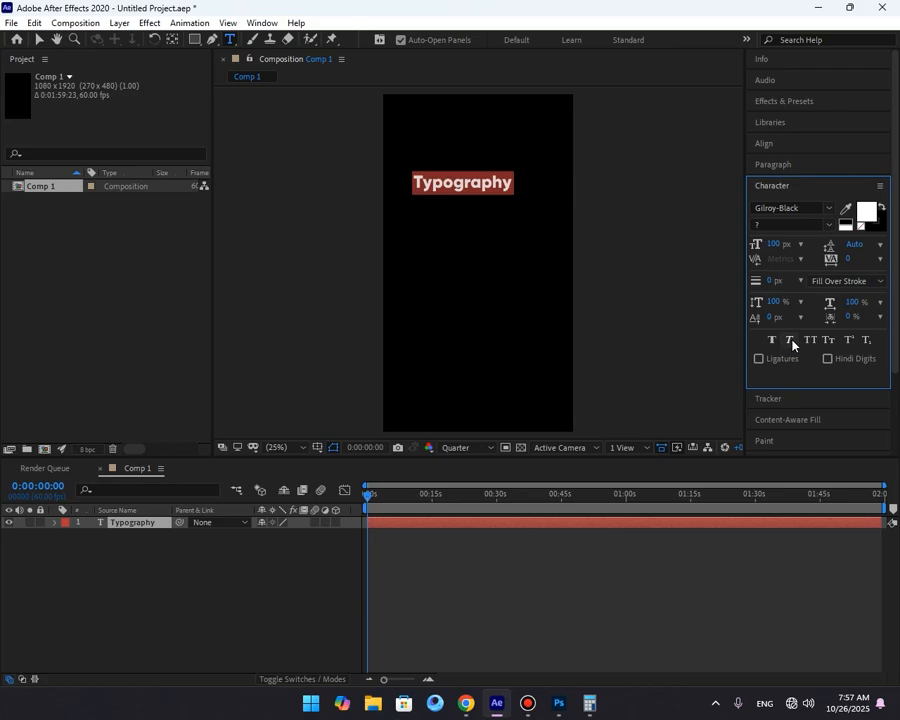
Try Faux Italic and Faux Bold in turn on the Typography text, switching each one off again.
click(792, 342)
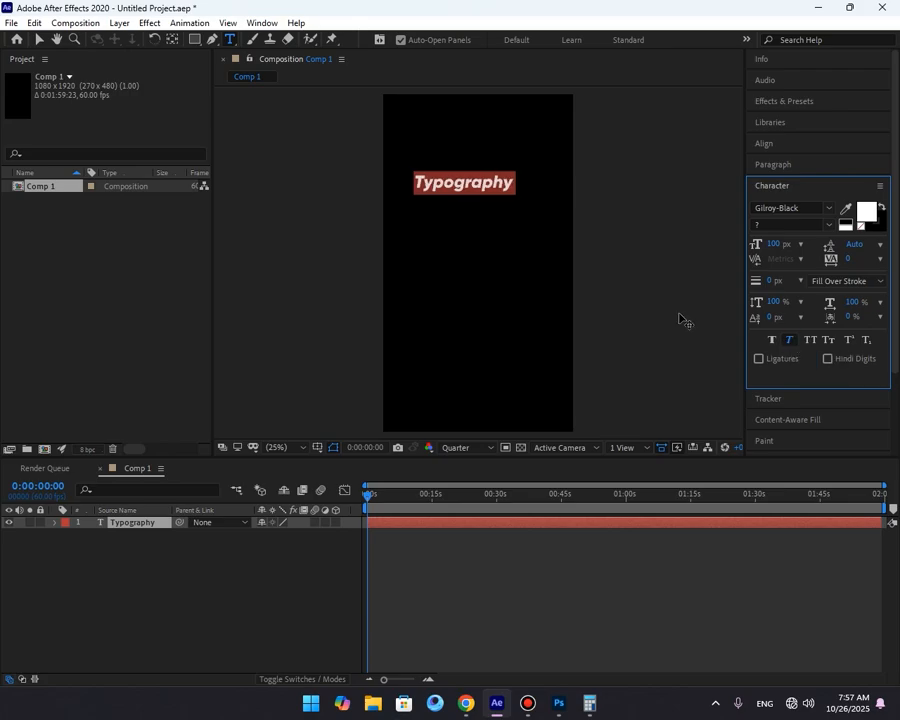
click(789, 340)
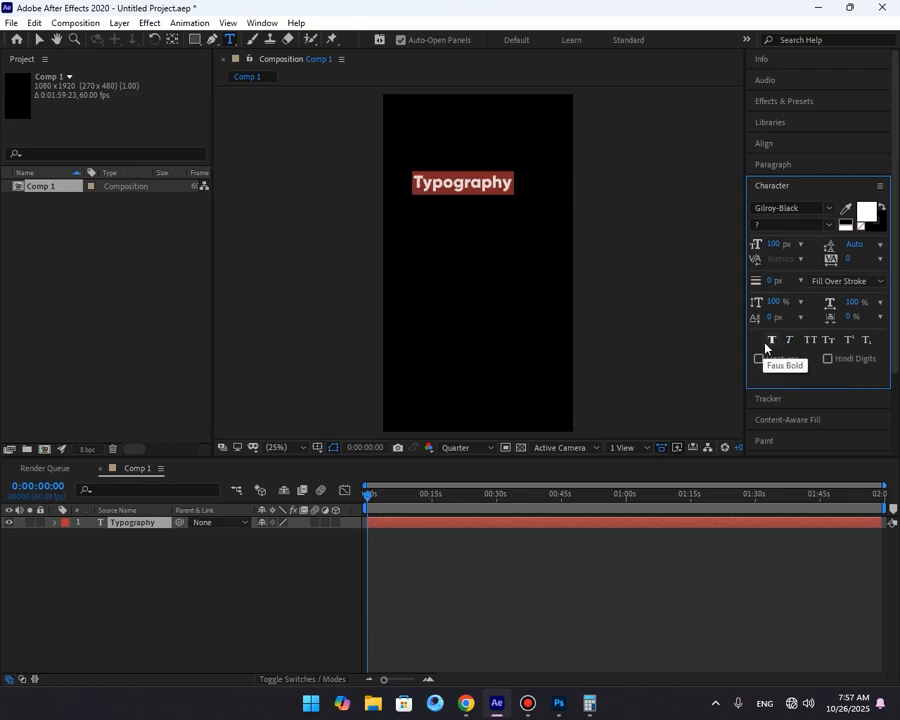
click(767, 343)
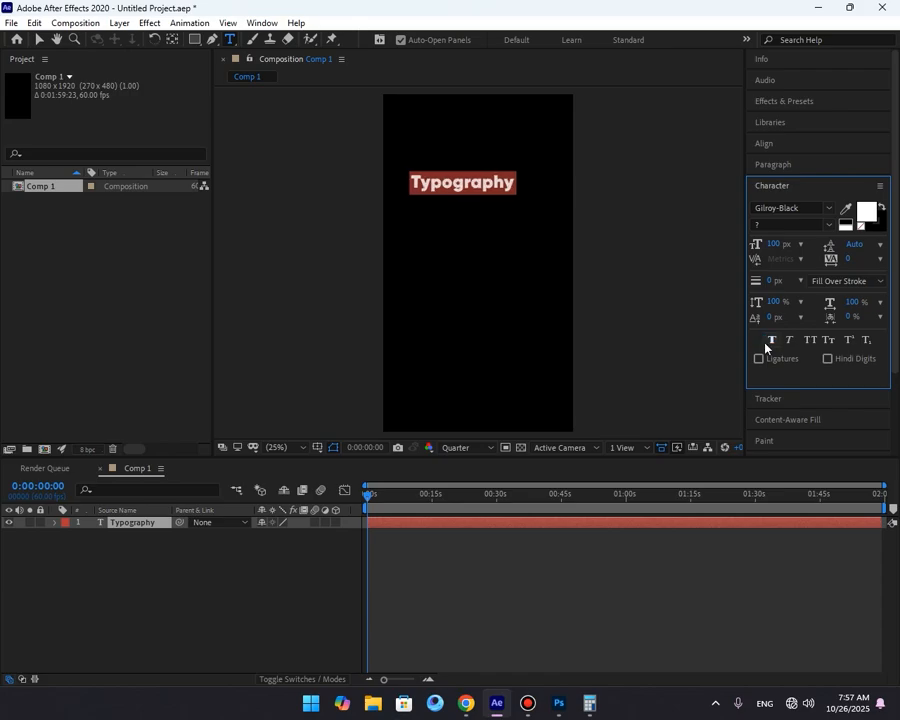
click(767, 343)
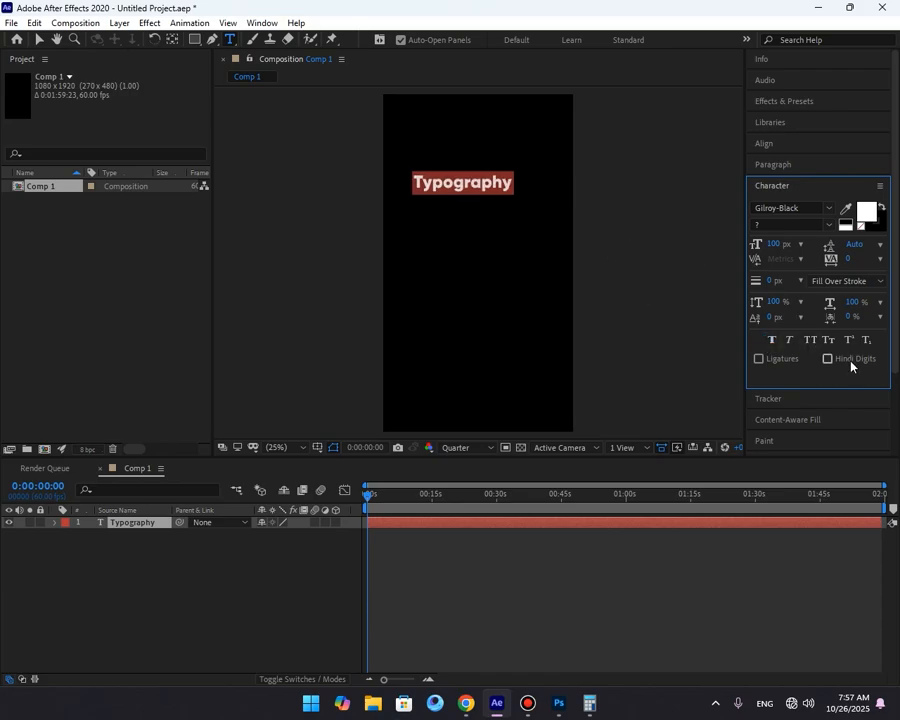
Try Small Caps on the whole Typography text, highlight the smaller letters and the initial T for comparison, and undo it.
click(418, 176)
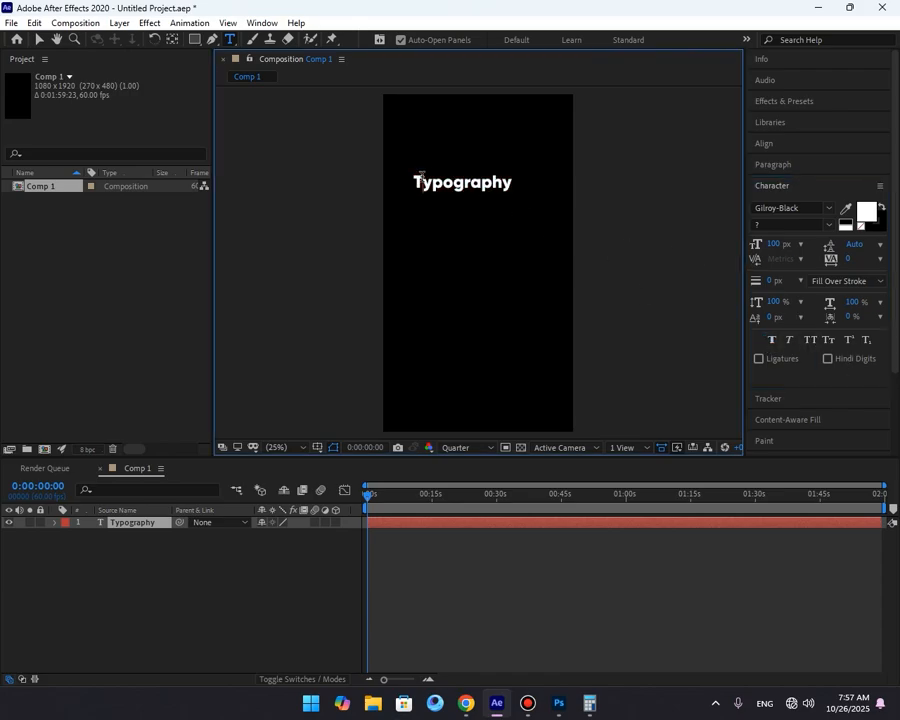
double_click(493, 189)
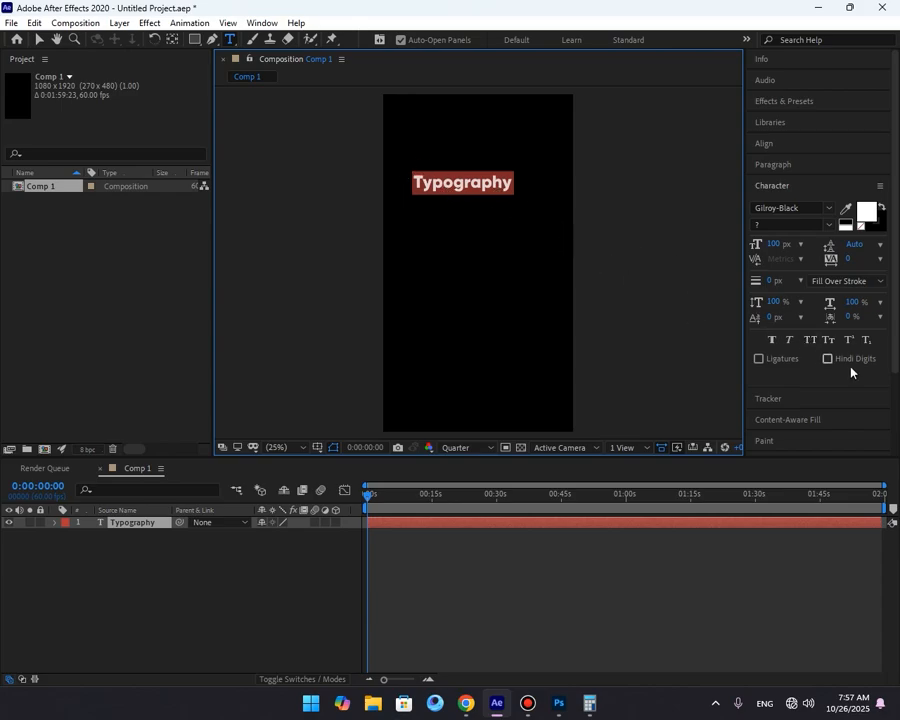
click(826, 341)
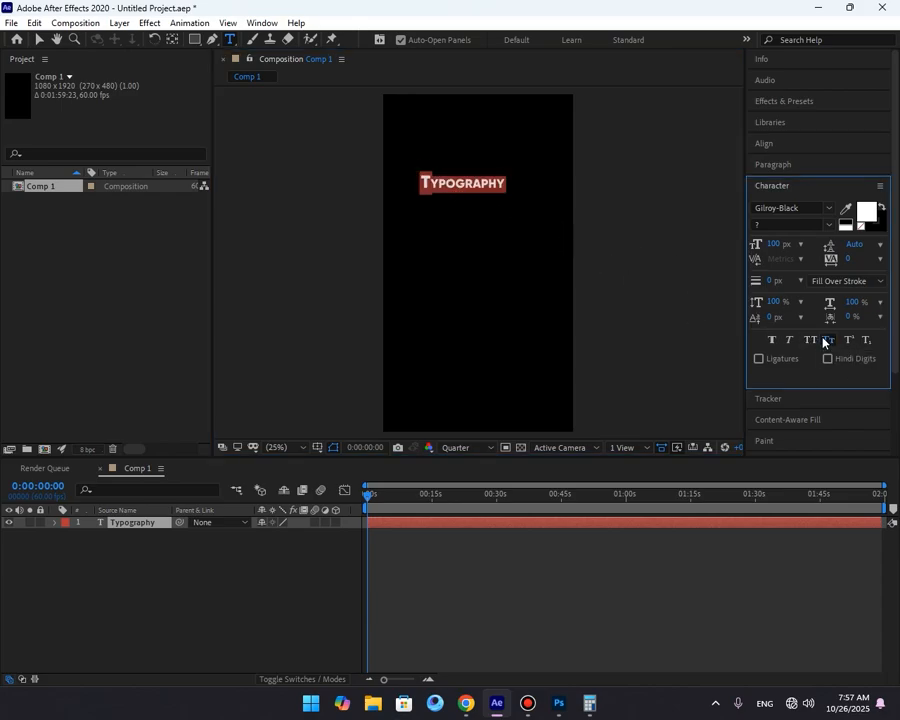
click(412, 185)
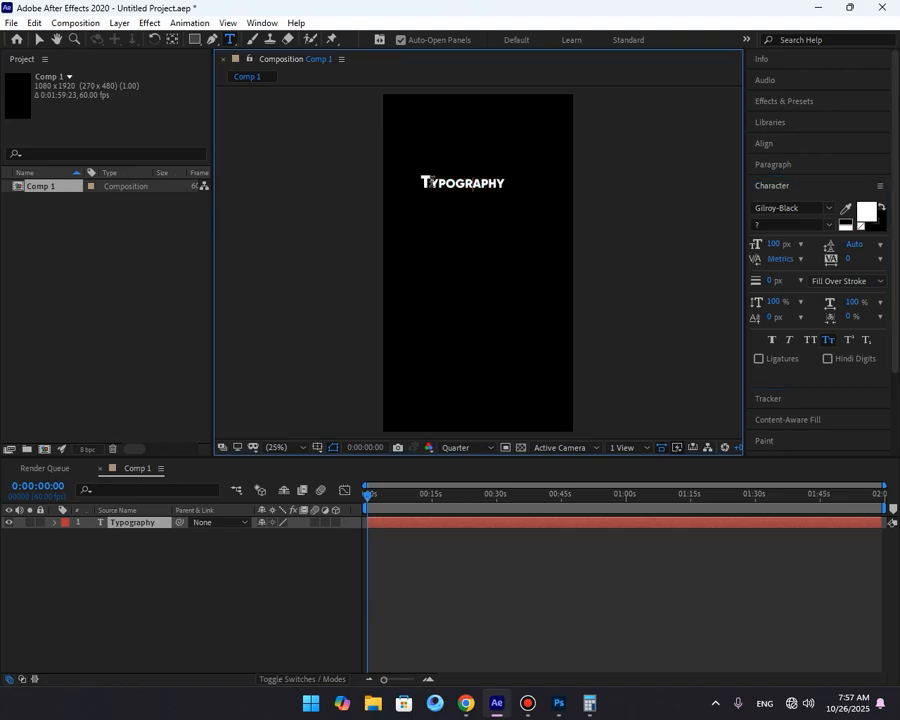
drag(431, 182, 509, 184)
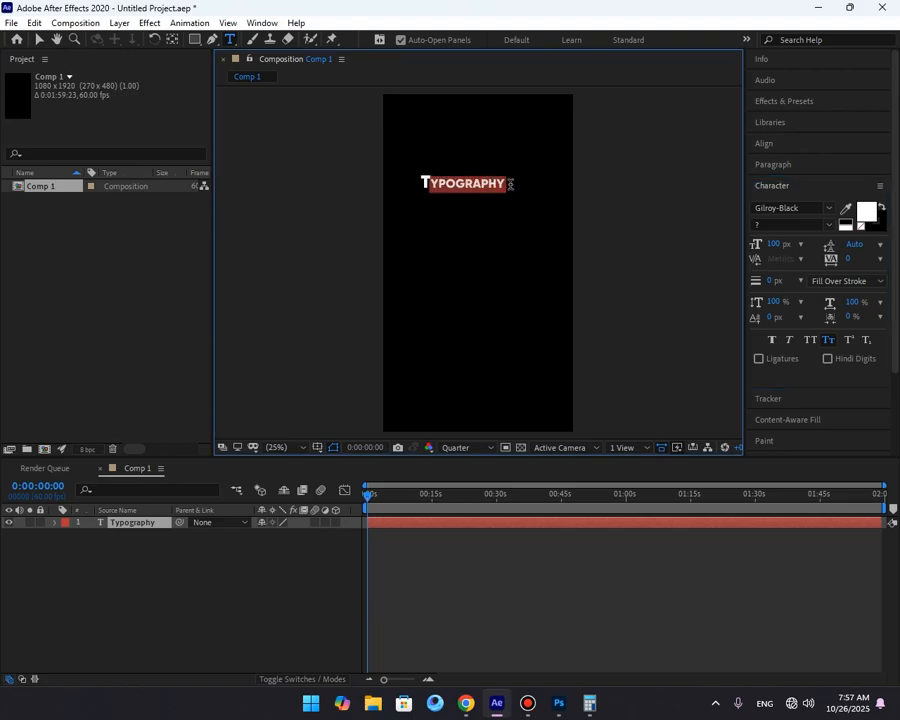
mouse_move(431, 183)
mouse_down()
mouse_move(415, 180)
mouse_move(429, 184)
mouse_up()
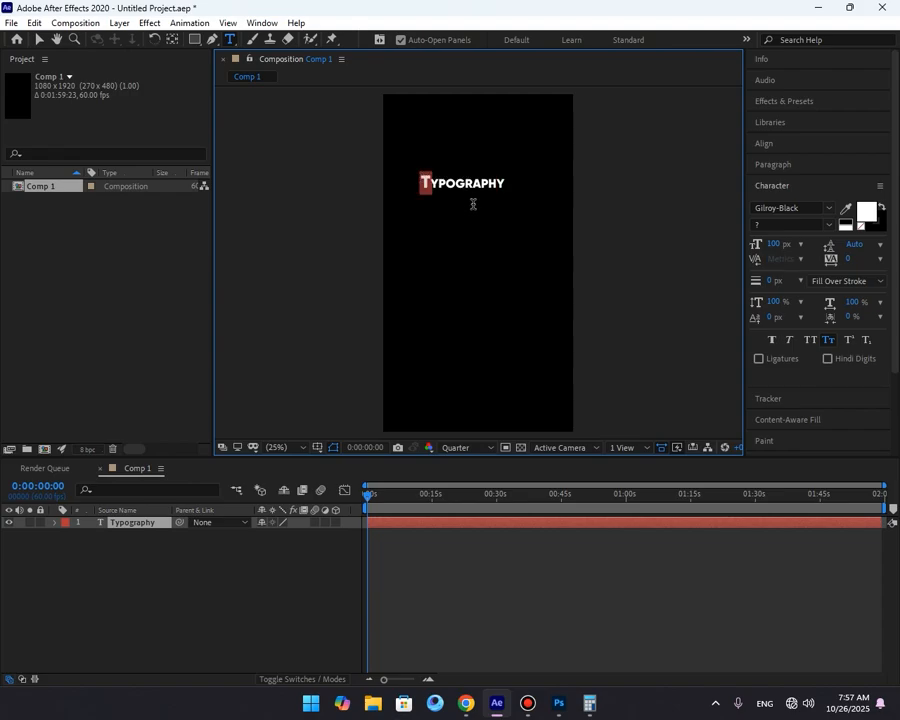
key(ctrl+z)
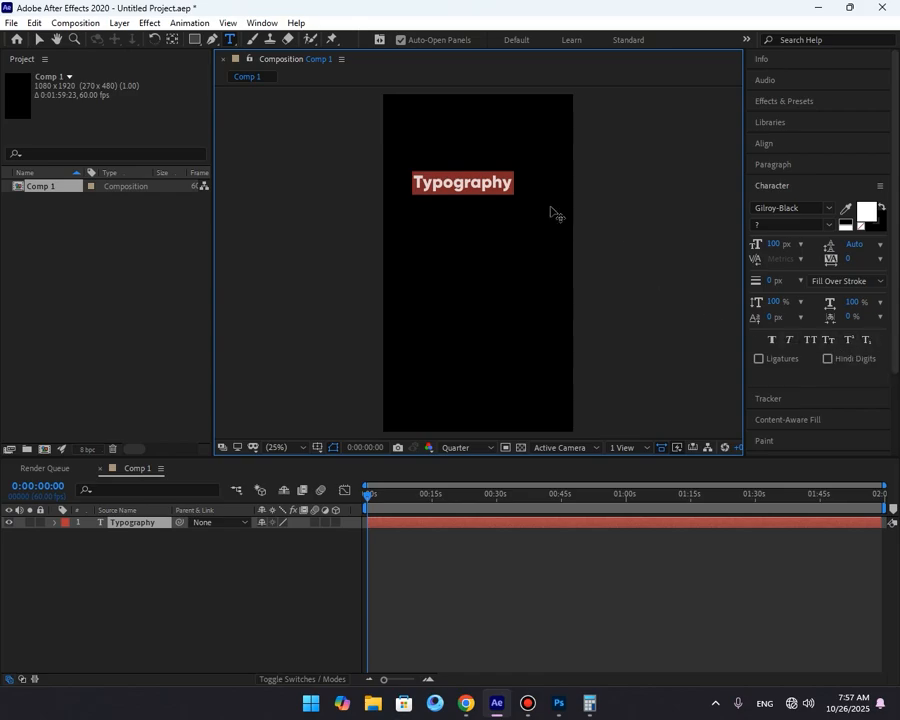
Append 10 to the Typography text and format the two digits as superscript.
click(510, 184)
text(10)
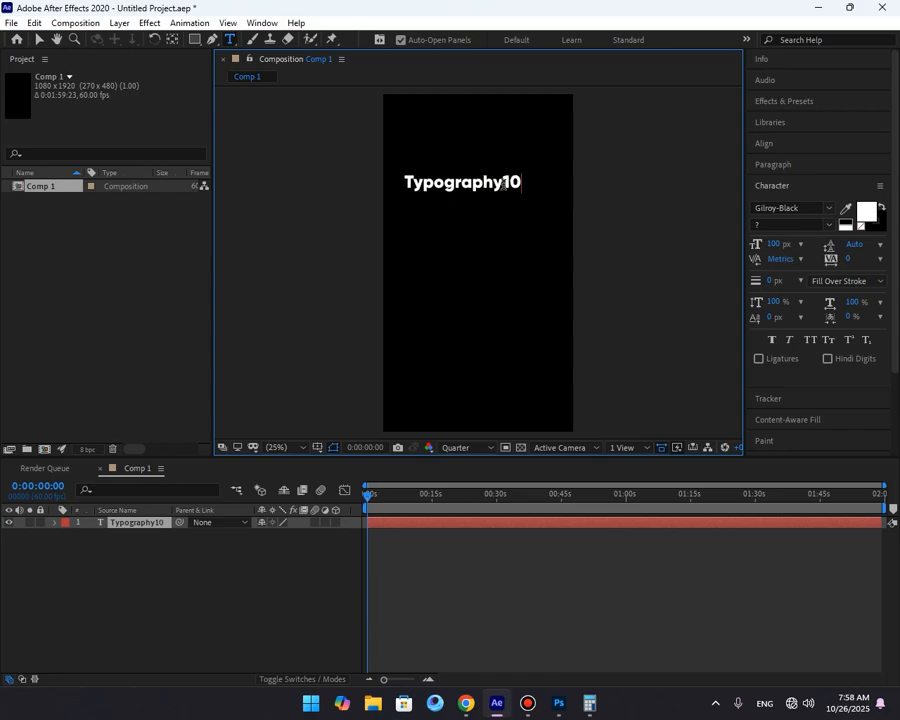
drag(503, 184, 552, 185)
click(849, 342)
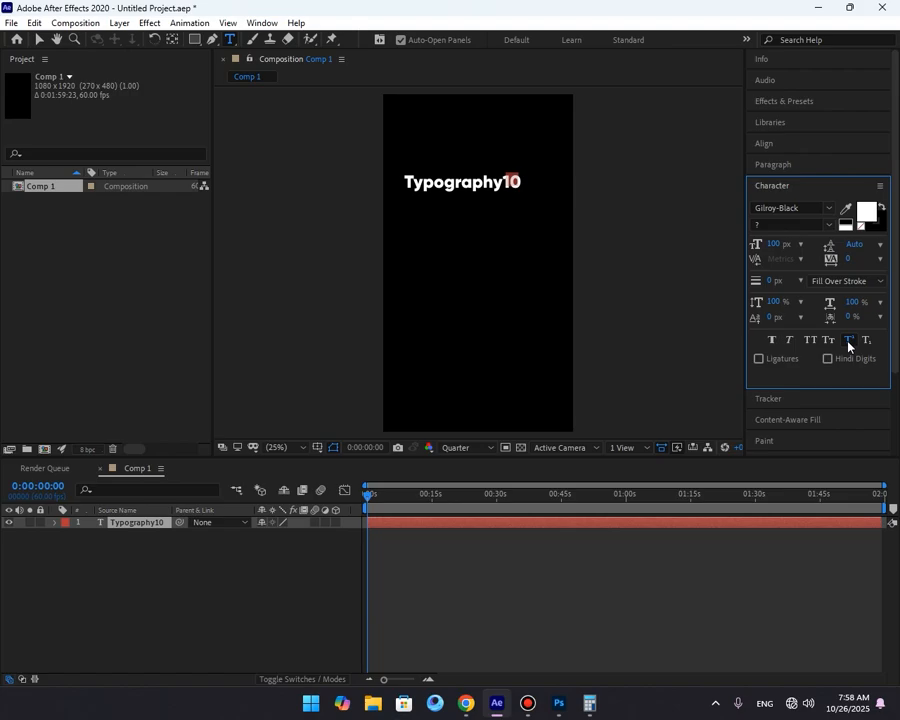
click(582, 542)
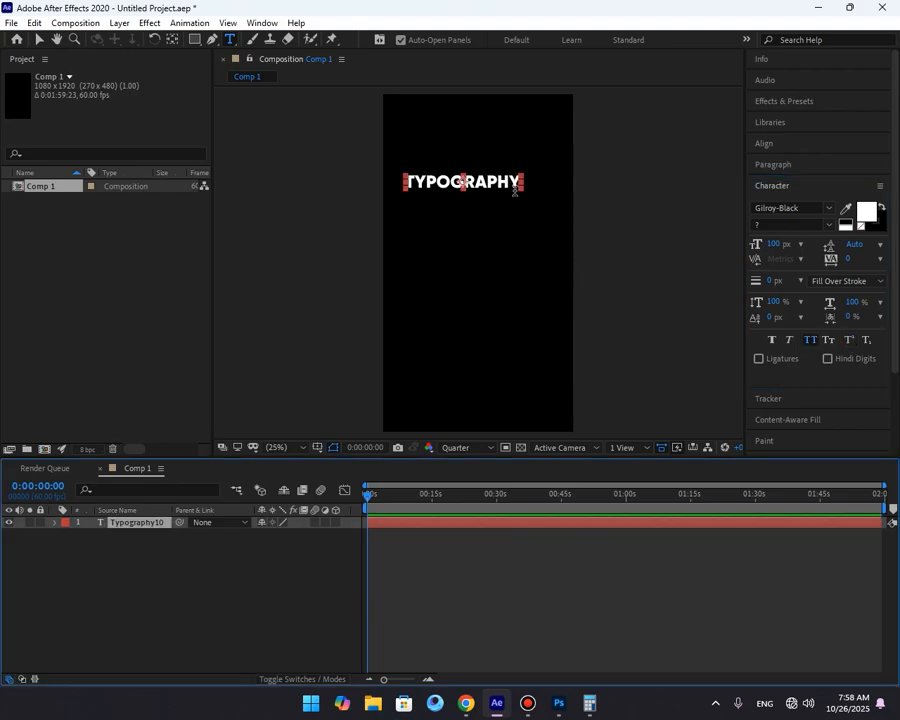
Try adding 10 as a subscript at the end of the all-caps Typography text, and undo it.
click(524, 184)
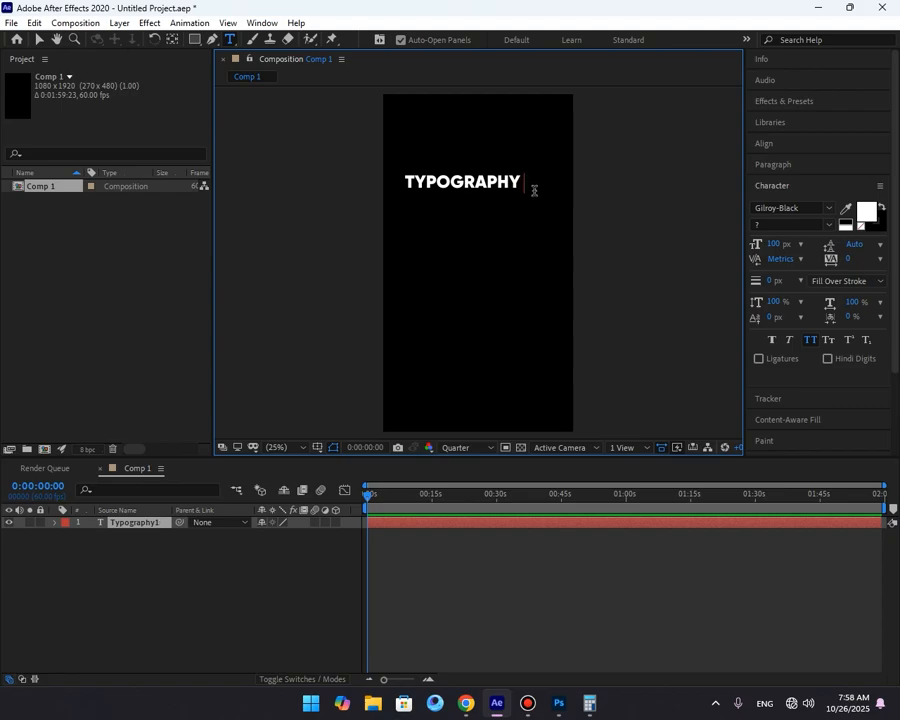
text(10)
drag(531, 183, 515, 182)
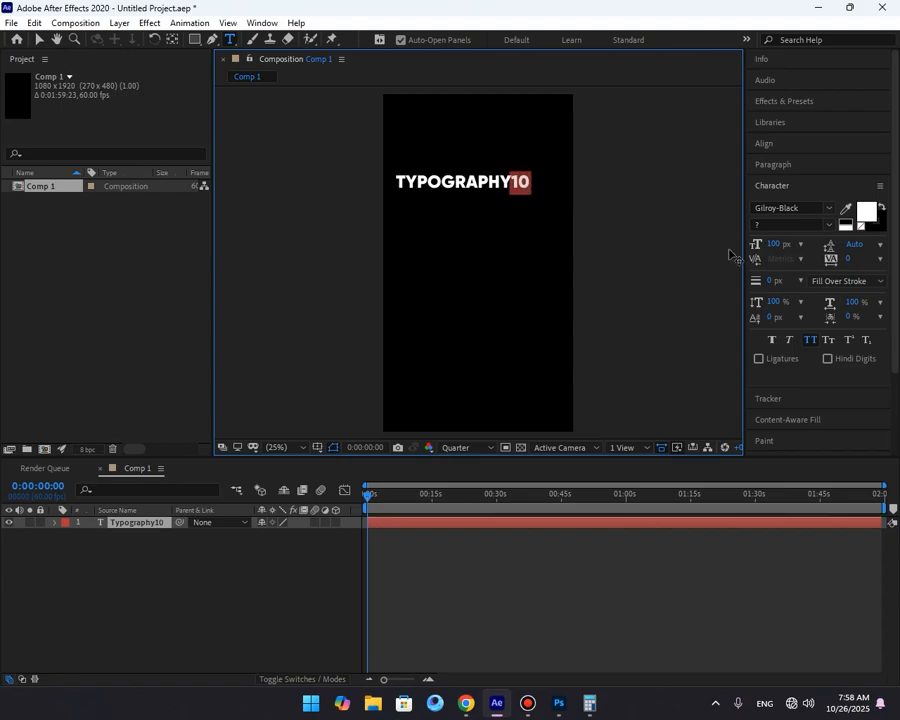
click(866, 341)
click(614, 540)
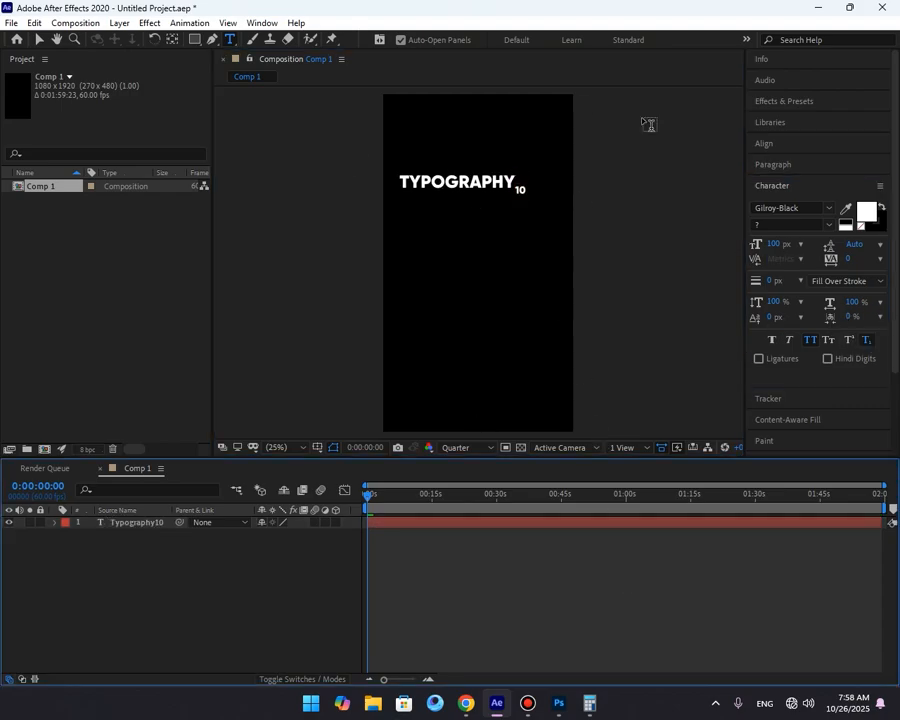
key(ctrl+z)
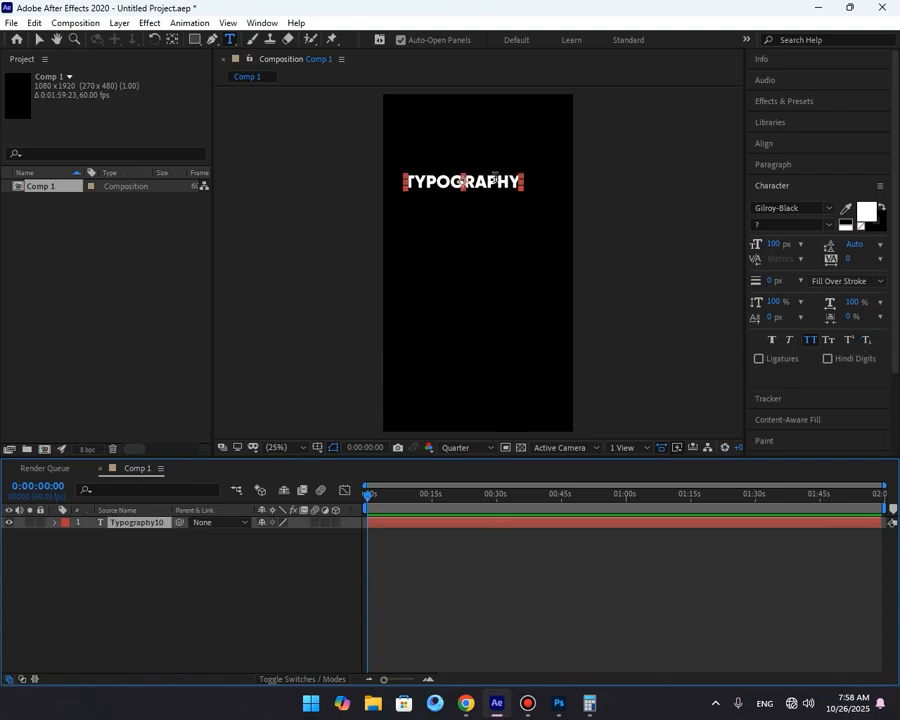
Switch off All Caps for the whole Typography text and increase its font size to 119 px.
double_click(433, 182)
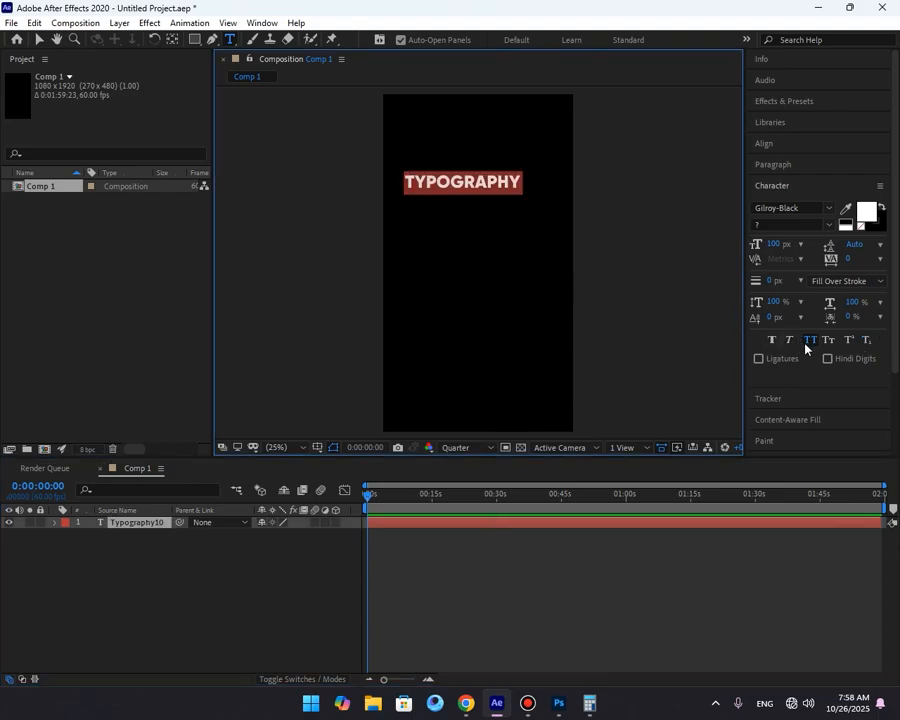
click(811, 342)
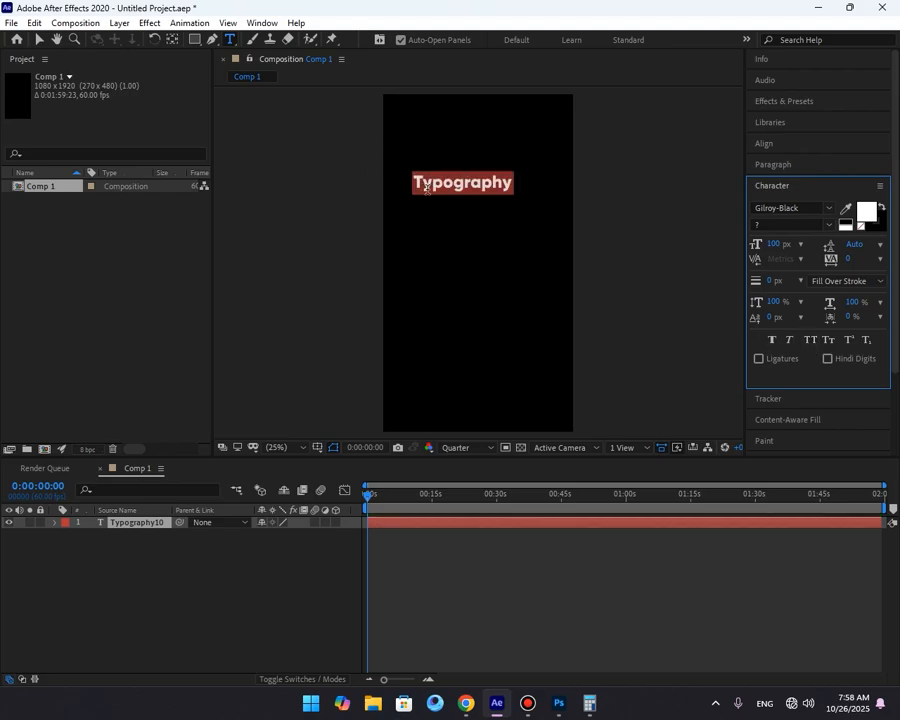
drag(773, 244, 797, 247)
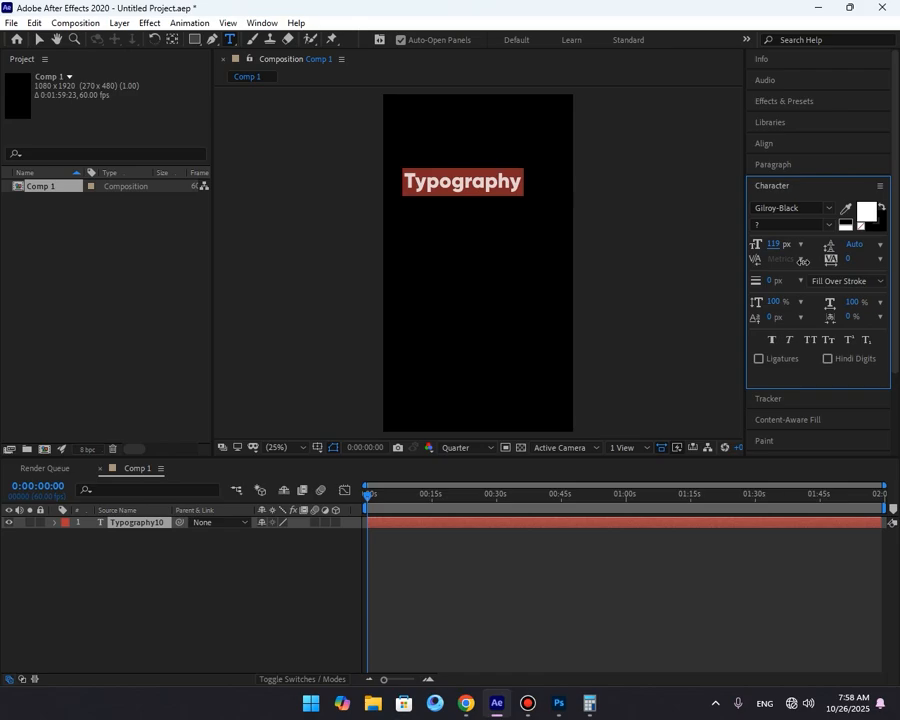
Try a leading of 0 px on the Typography text, undo it, and select the whole word again.
drag(852, 245, 799, 257)
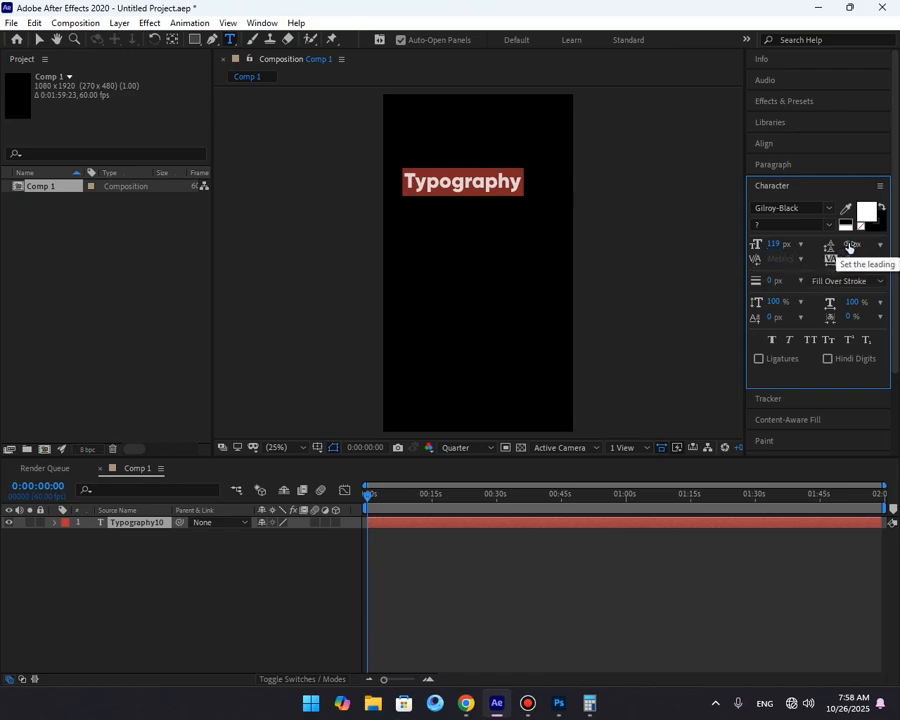
key(ctrl+z)
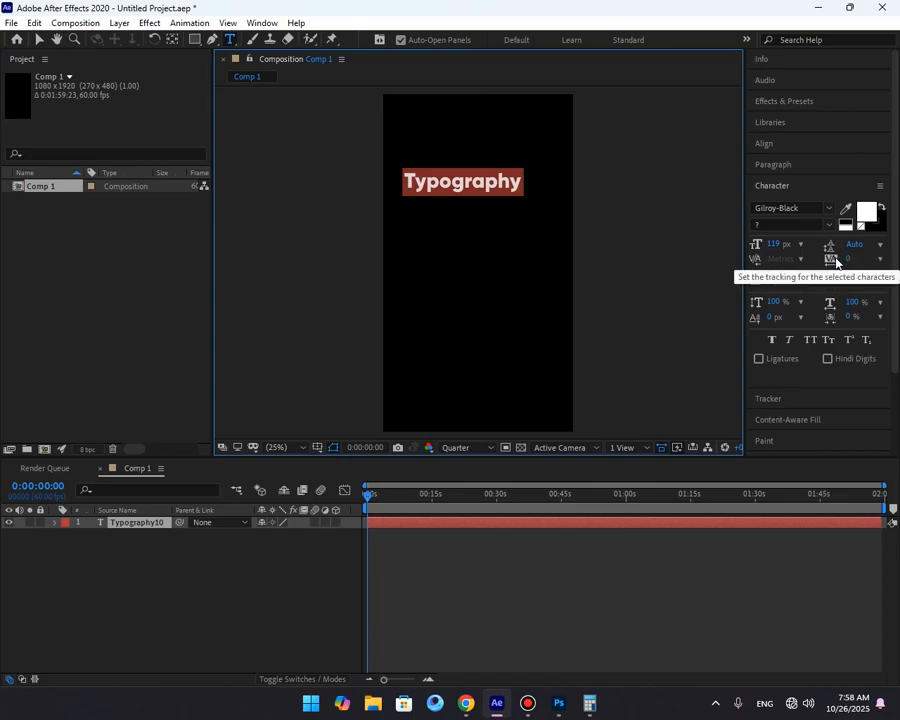
click(473, 183)
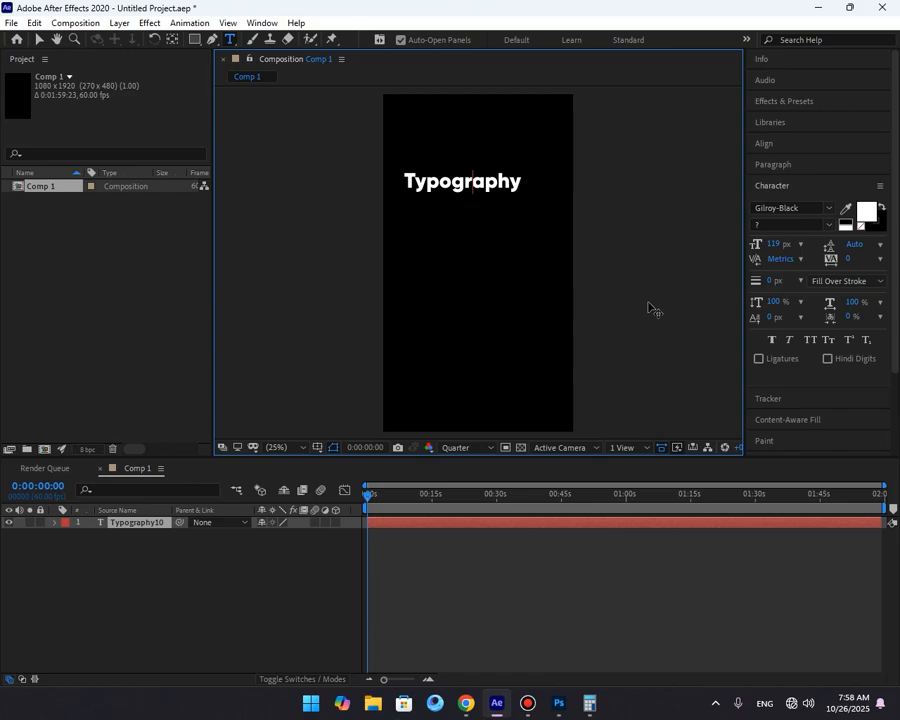
key(ctrl+a)
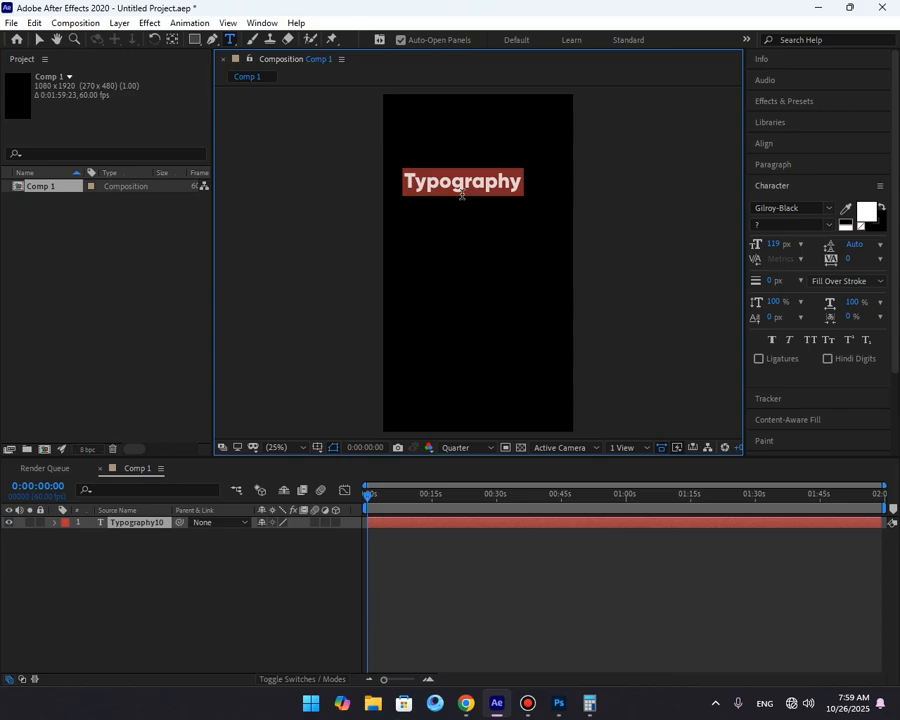
Try widening the tracking of the Typography text to 201, and undo it.
click(832, 260)
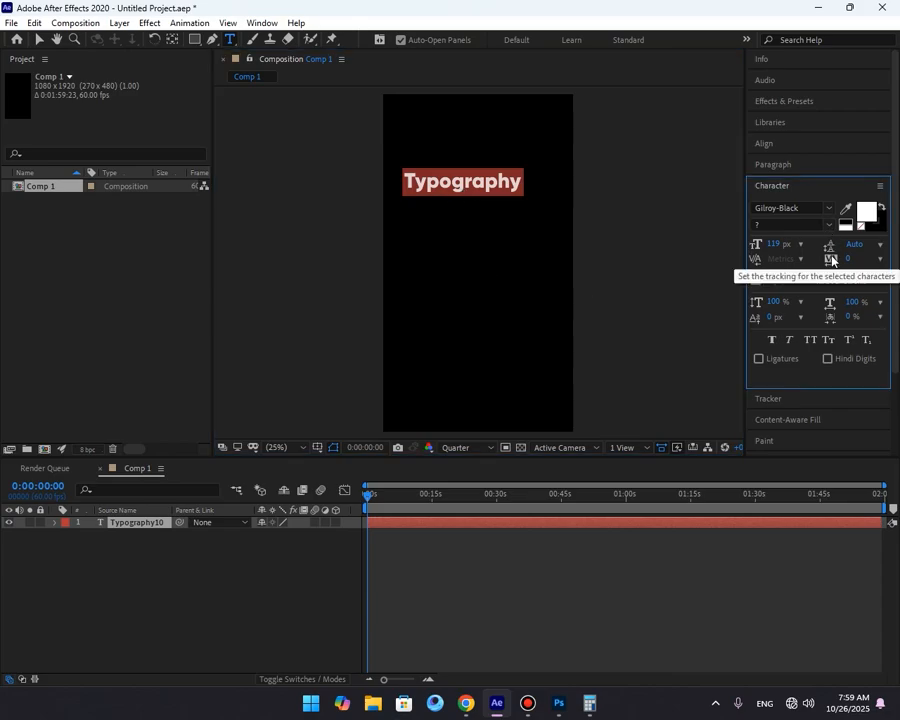
drag(835, 263, 877, 260)
click(623, 598)
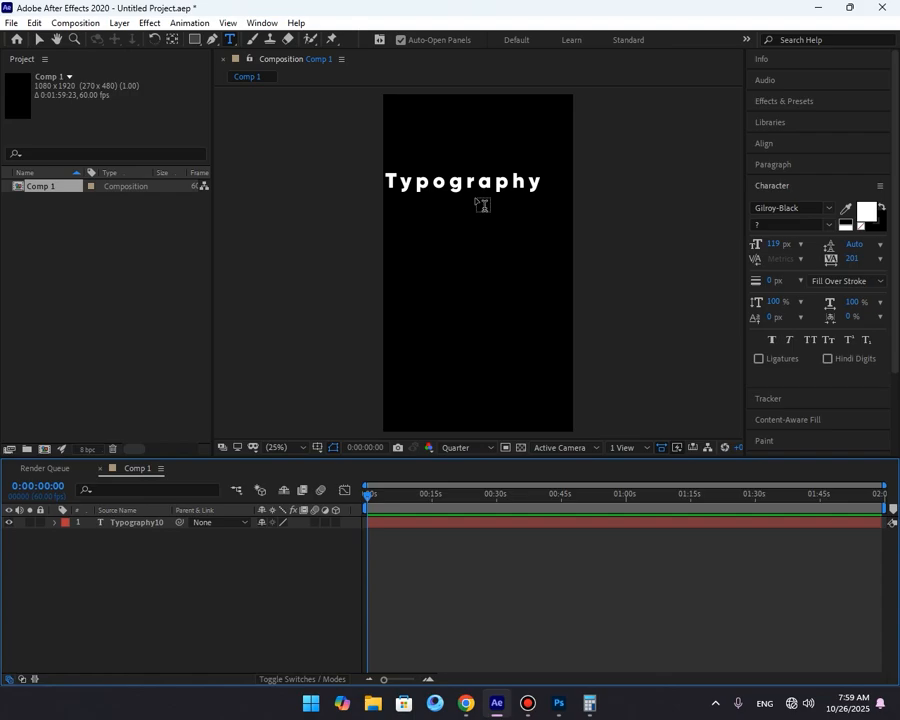
key(ctrl+z)
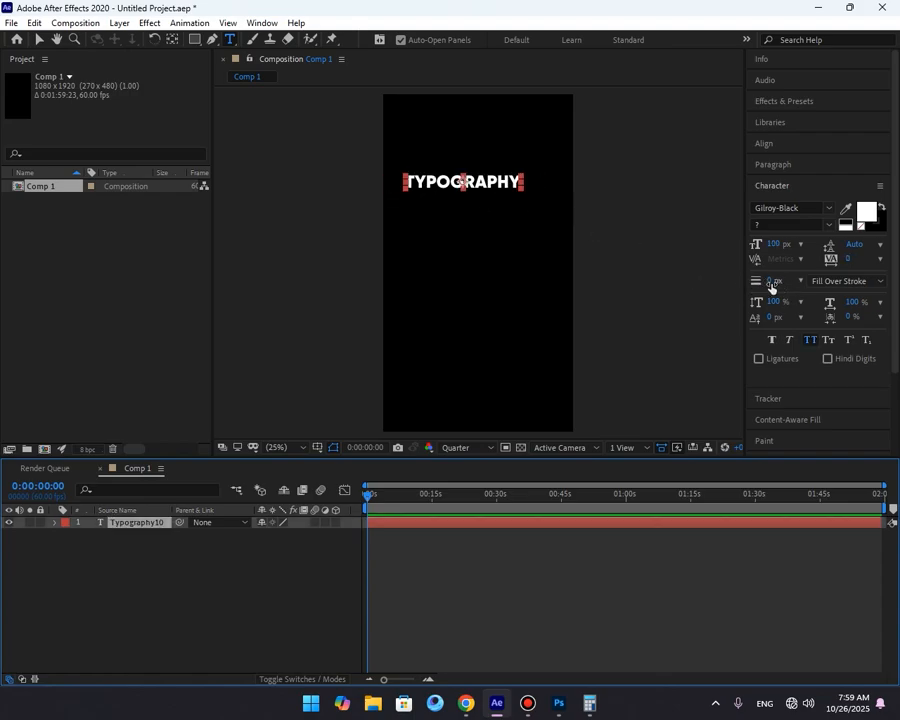
Give the Typography text a 26 px stroke coloured red, FF0000.
drag(771, 284, 808, 285)
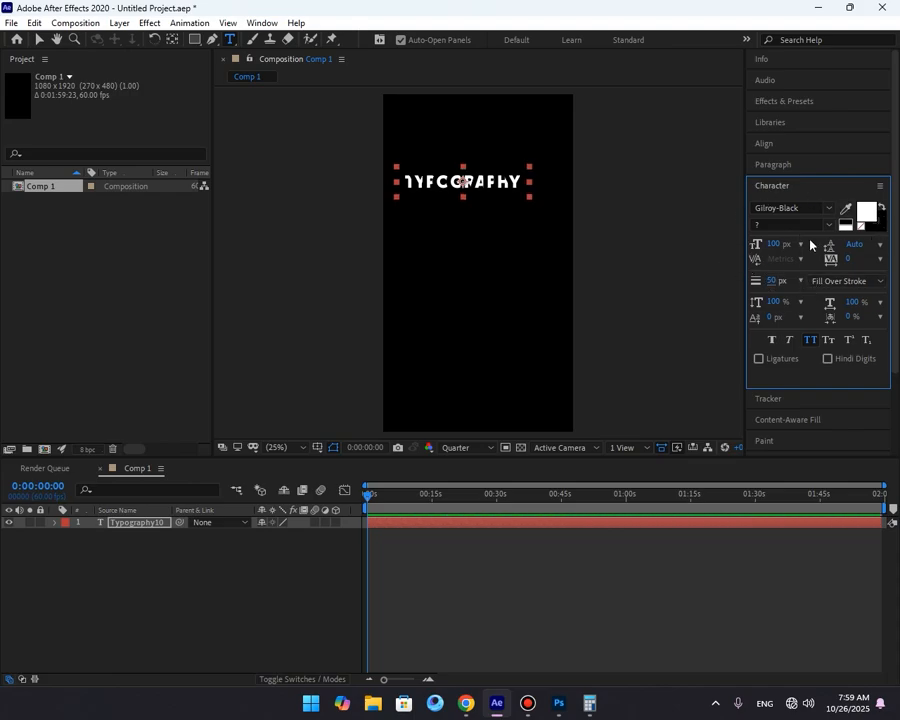
drag(776, 286, 761, 292)
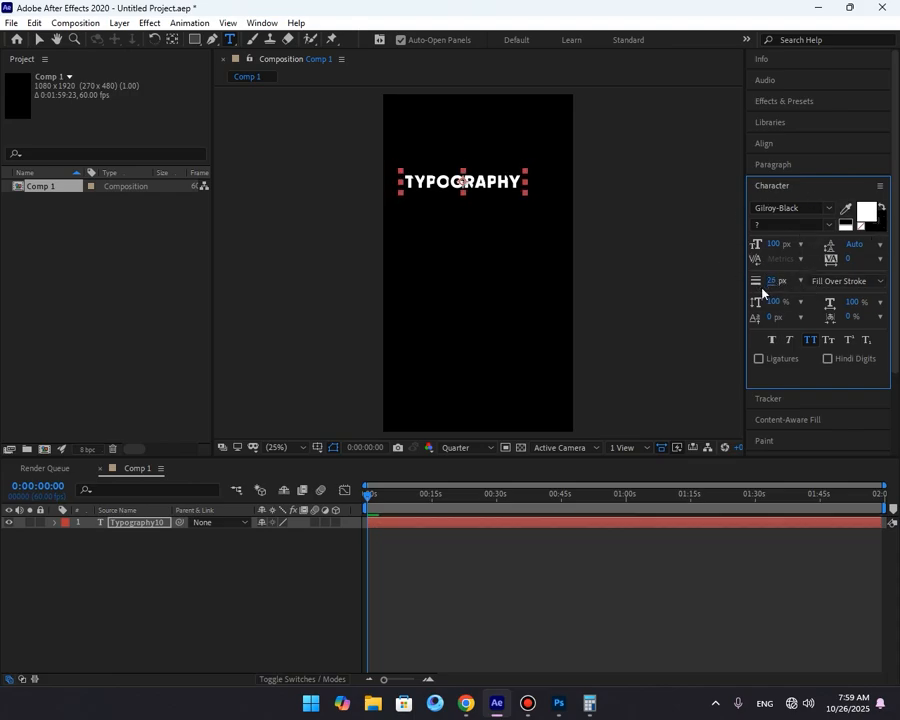
click(876, 228)
text(FF0000)
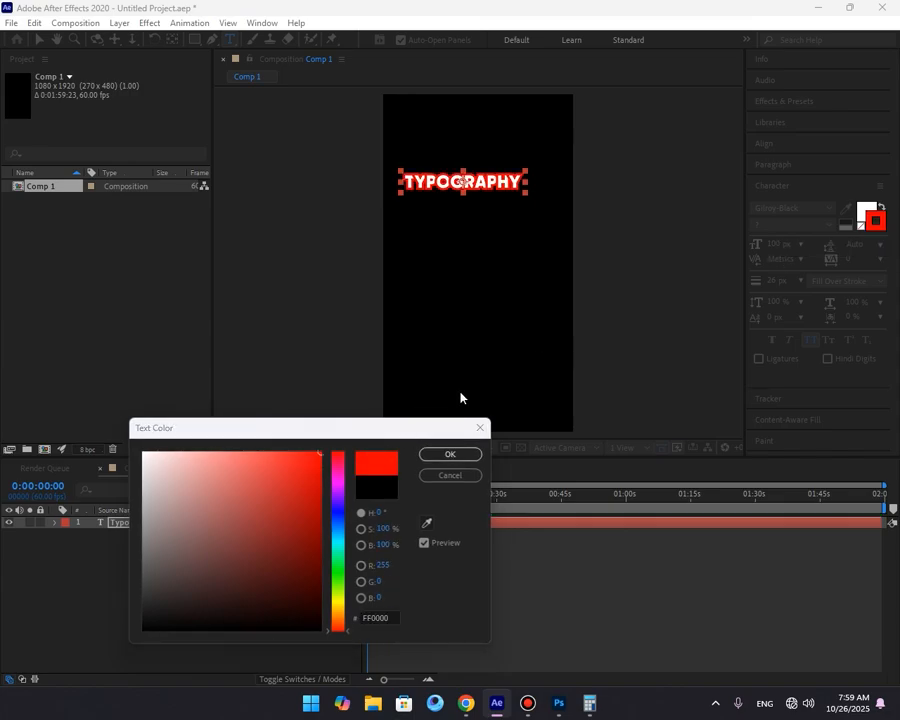
click(436, 453)
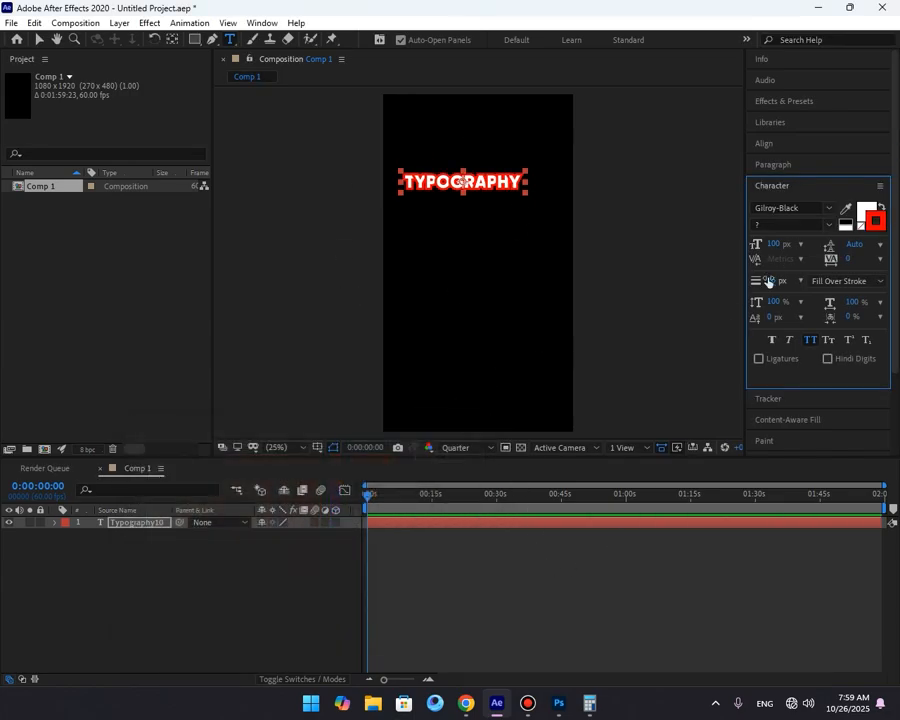
Thicken the text's stroke to 120 px, compare the fill and stroke orders, and set Stroke Over Fill.
mouse_move(768, 281)
mouse_down()
mouse_move(723, 281)
mouse_move(850, 281)
mouse_move(796, 293)
mouse_move(814, 294)
mouse_up()
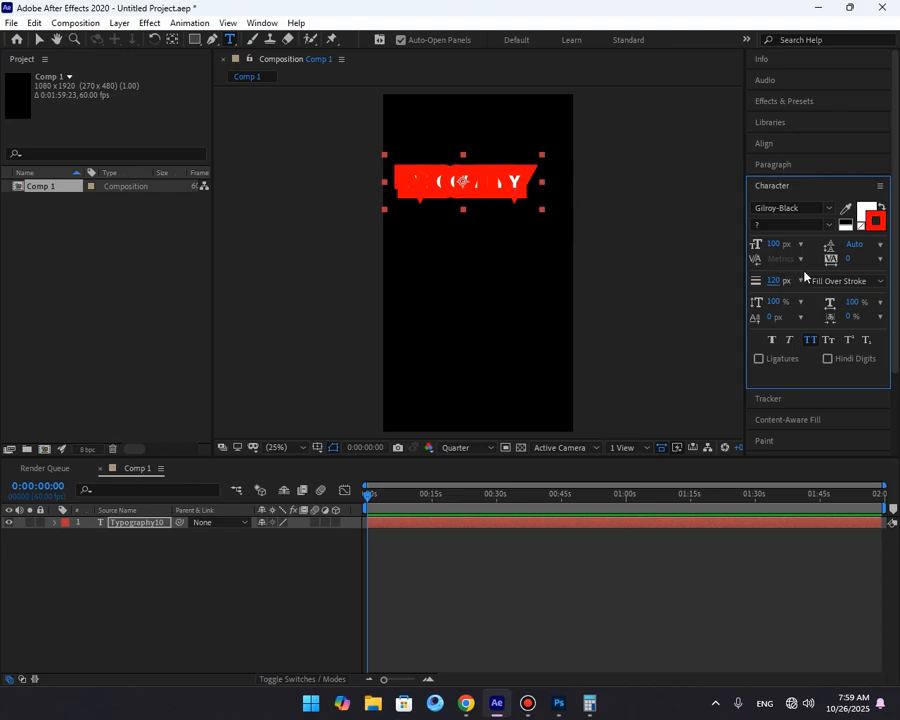
click(825, 290)
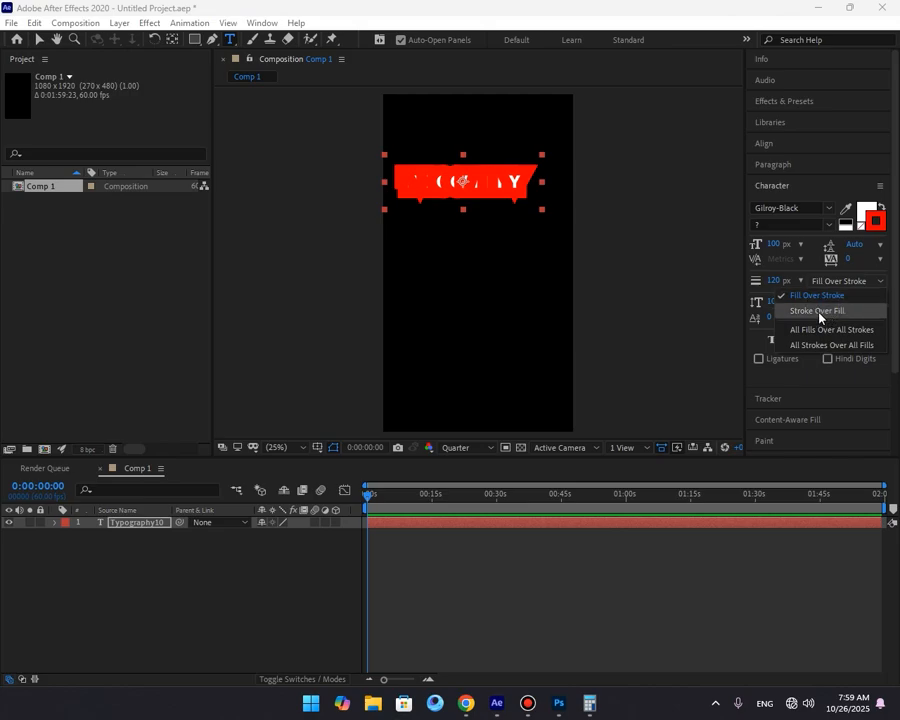
click(818, 312)
click(810, 296)
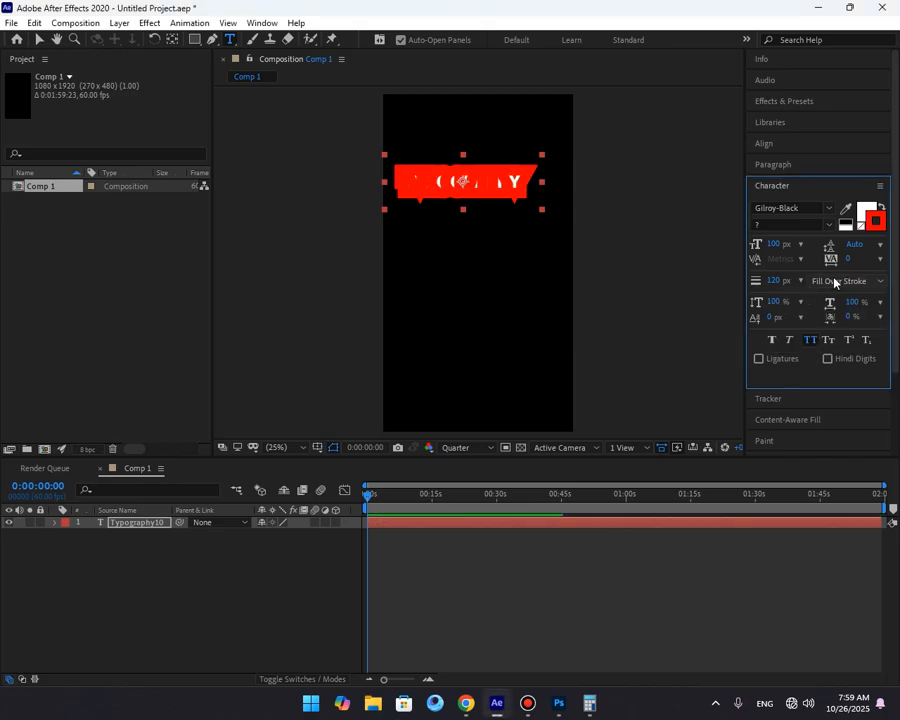
click(836, 281)
click(818, 311)
Reduce the text's stroke width to 0 px and set its order back to Fill Over Stroke.
drag(772, 282, 709, 301)
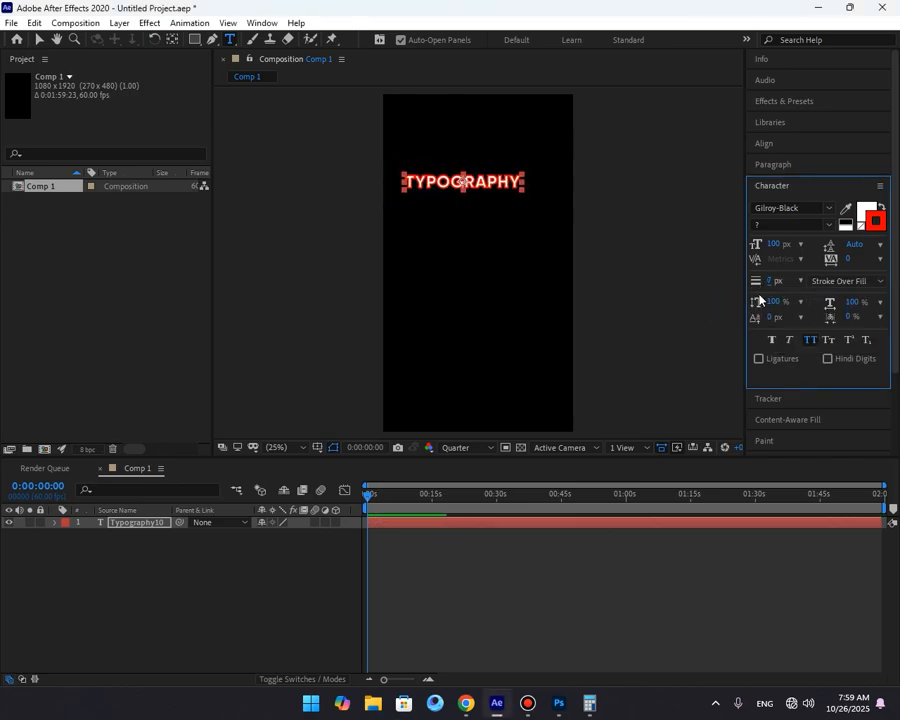
drag(770, 283, 765, 285)
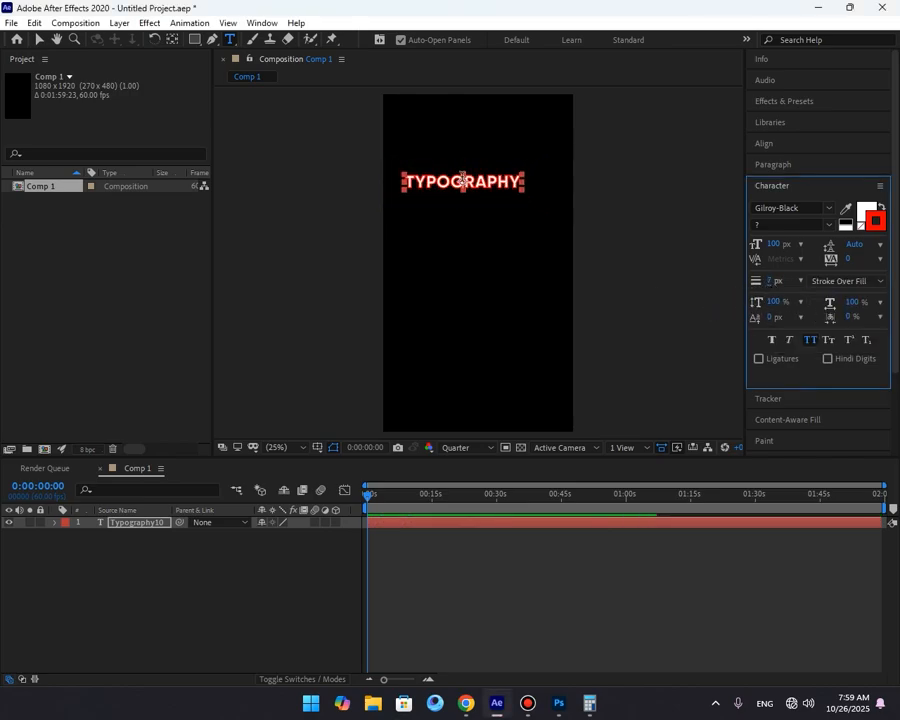
click(840, 281)
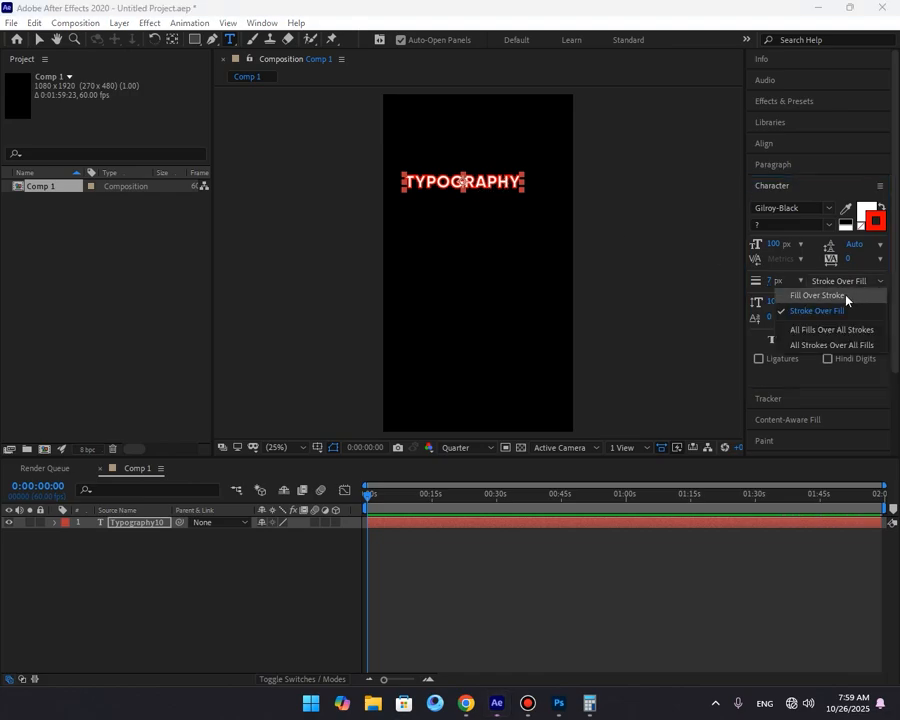
click(820, 292)
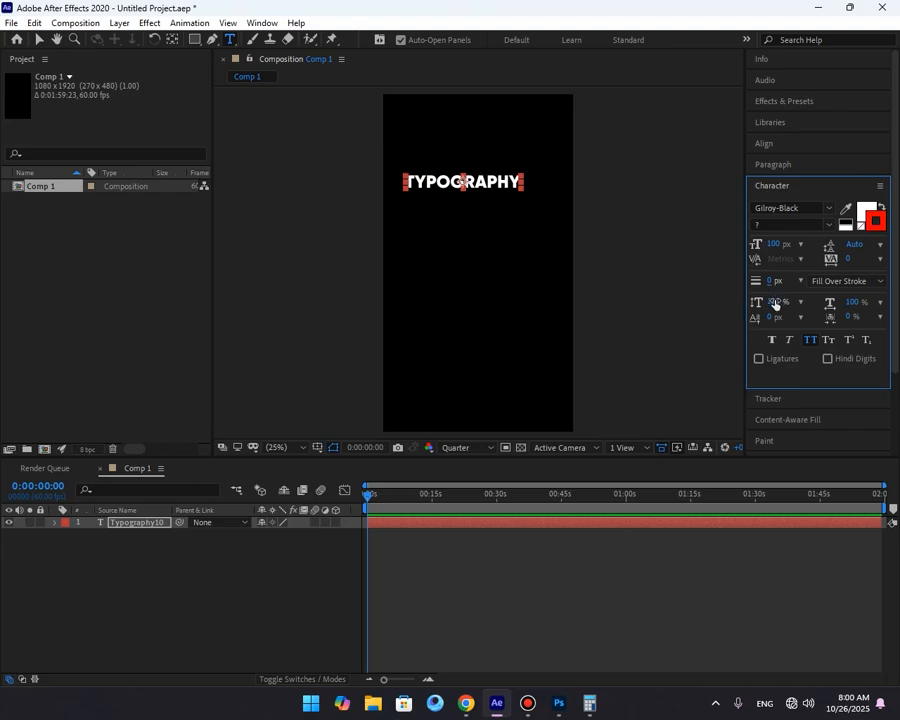
Try stretching the text to a vertical scale of 363% and changing its horizontal scale, and undo the changes.
drag(773, 302, 686, 280)
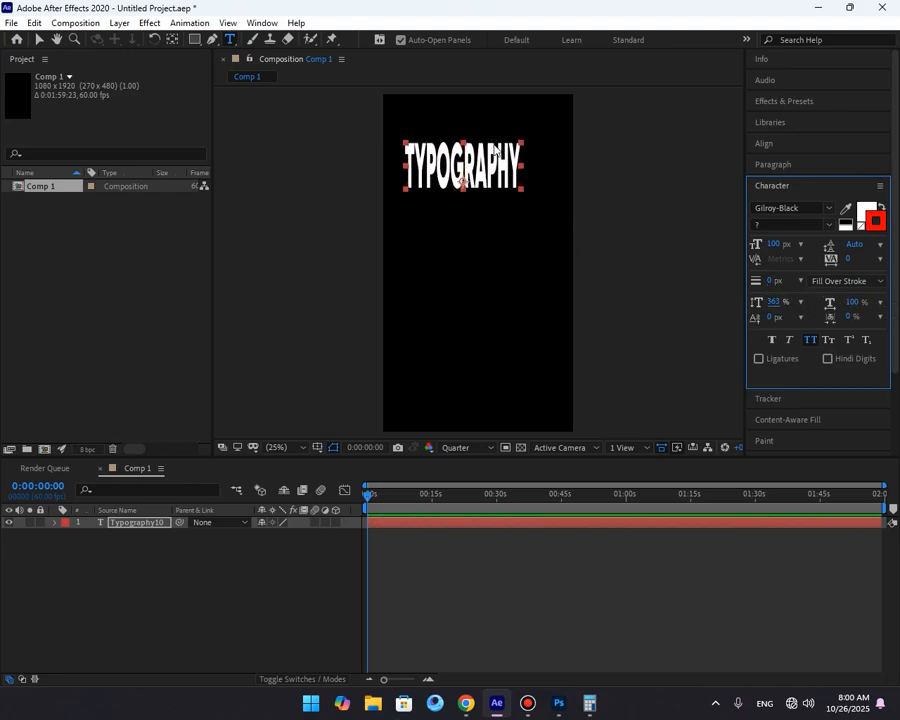
key(ctrl+z)
drag(853, 303, 680, 268)
key(ctrl+z)
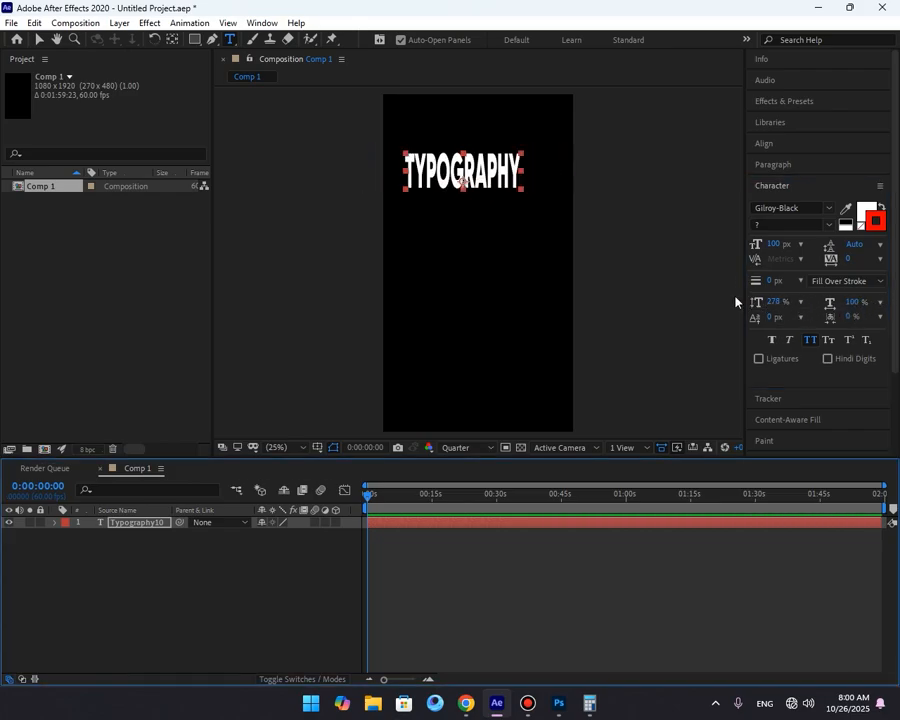
key(ctrl+z)
drag(846, 304, 426, 306)
key(ctrl+z)
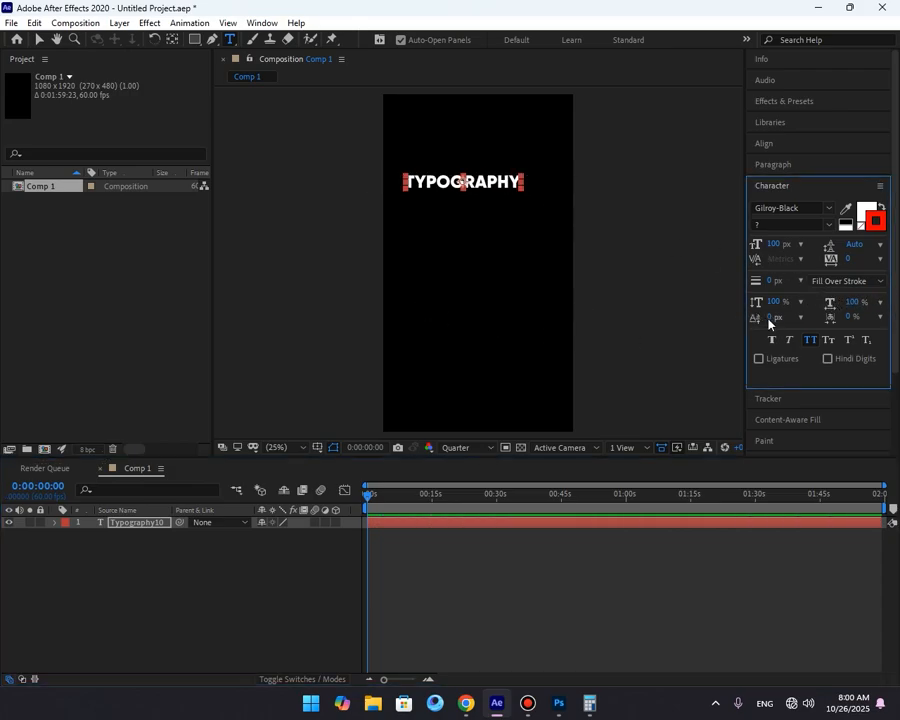
Try a baseline shift of -433 px on the Typography text, and undo it.
drag(765, 321, 480, 382)
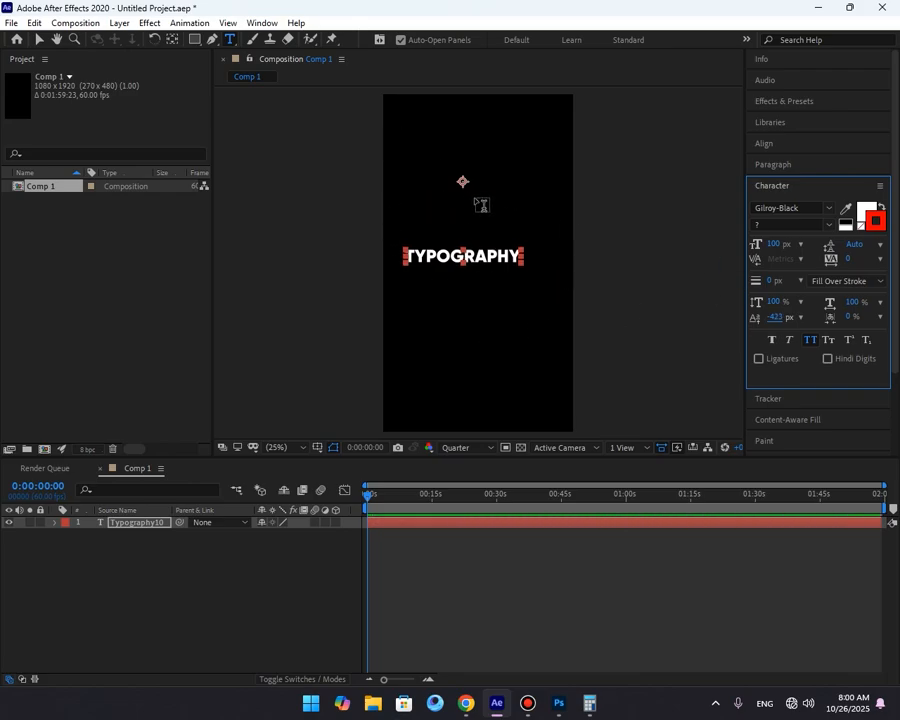
key(ctrl+z)
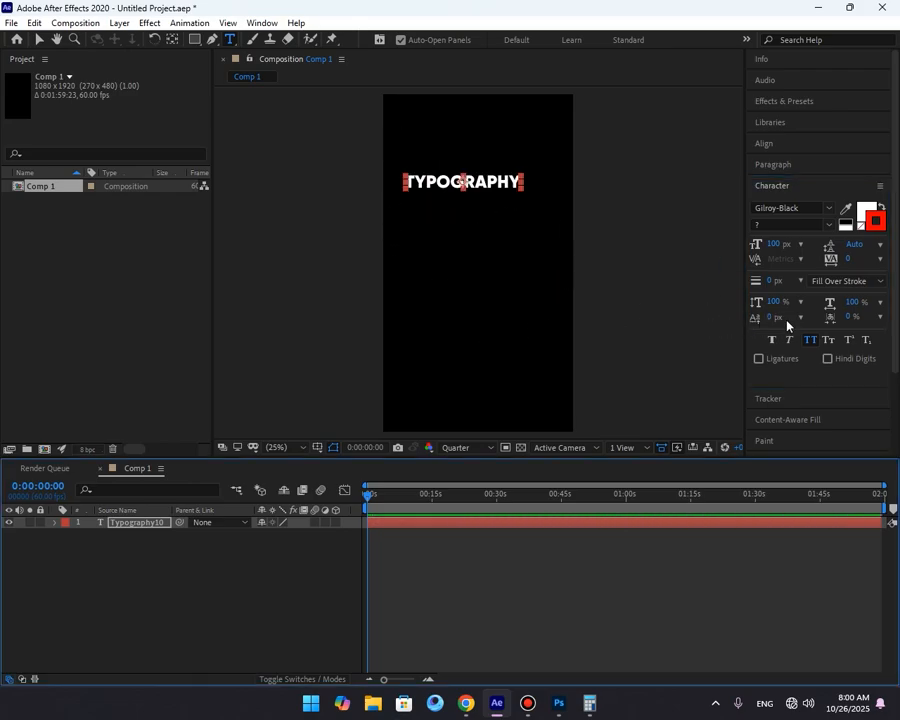
Set the Typography text's tsume to 100% and switch off All Caps.
drag(850, 316, 780, 327)
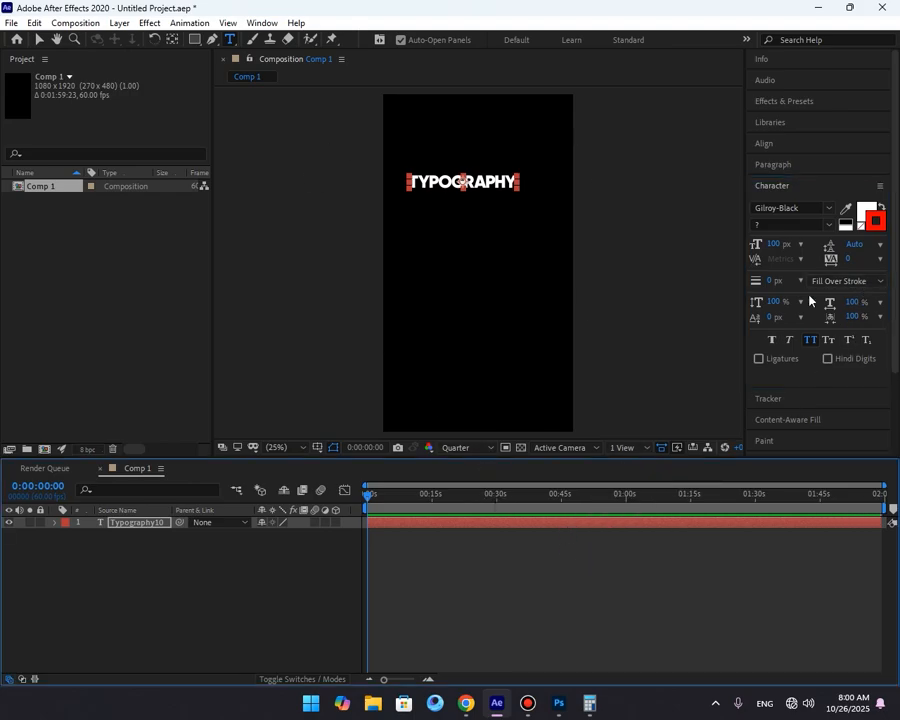
click(519, 626)
double_click(488, 186)
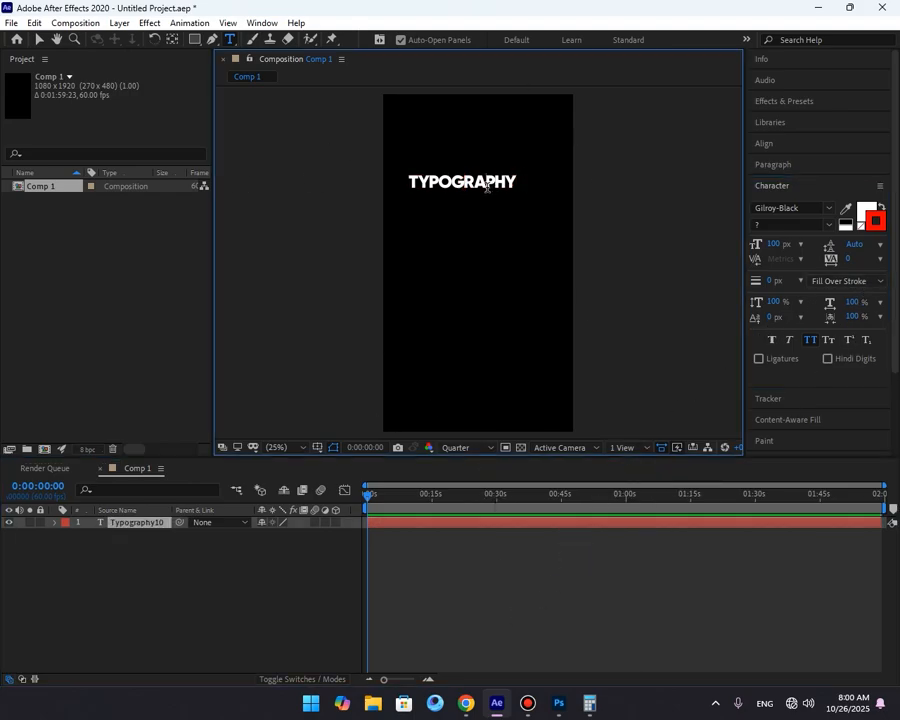
click(811, 341)
click(607, 558)
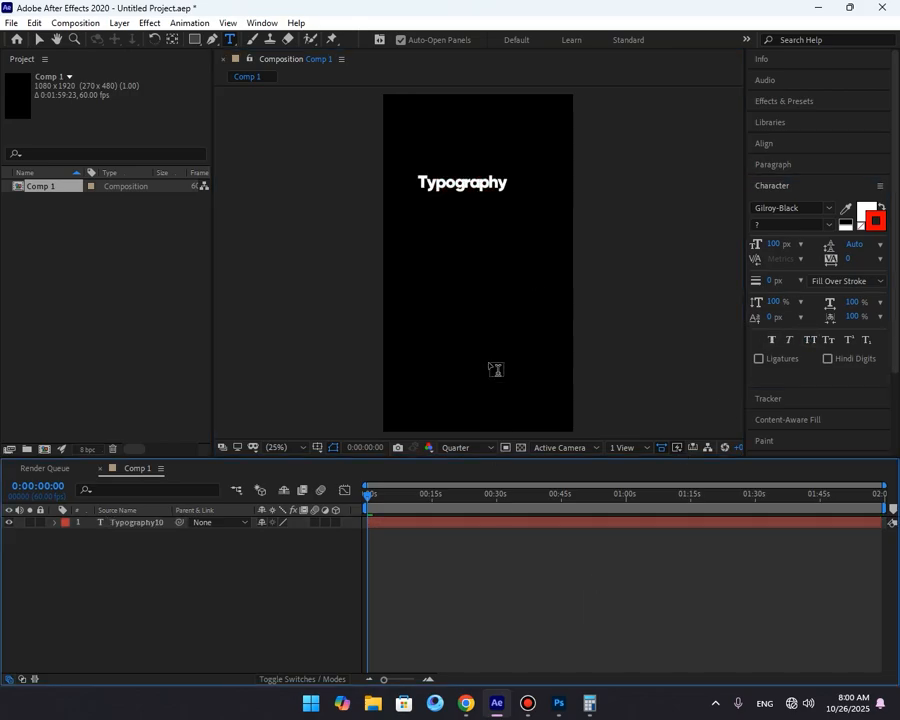
Align the Typography text to the composition's horizontal centre, and shift it by hand towards the left side of the frame.
key(v)
click(464, 190)
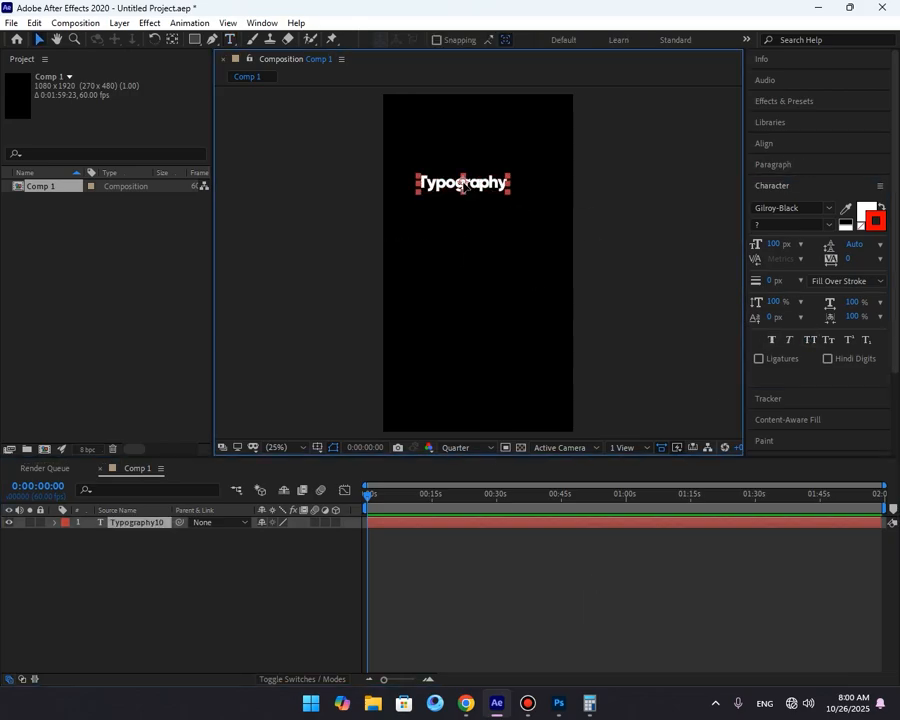
click(768, 143)
click(783, 179)
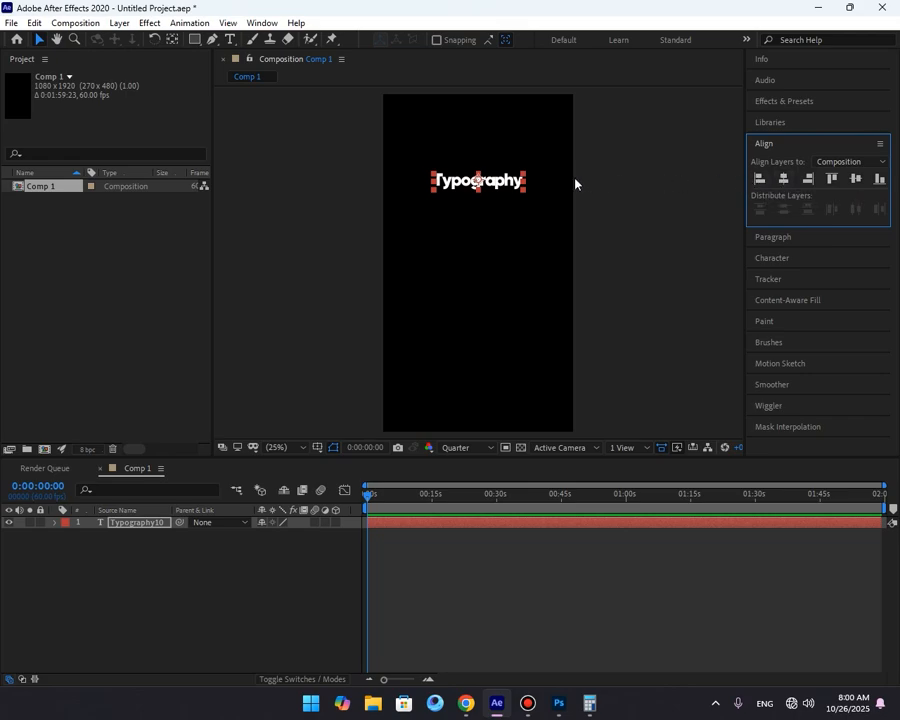
drag(503, 184, 478, 188)
click(468, 617)
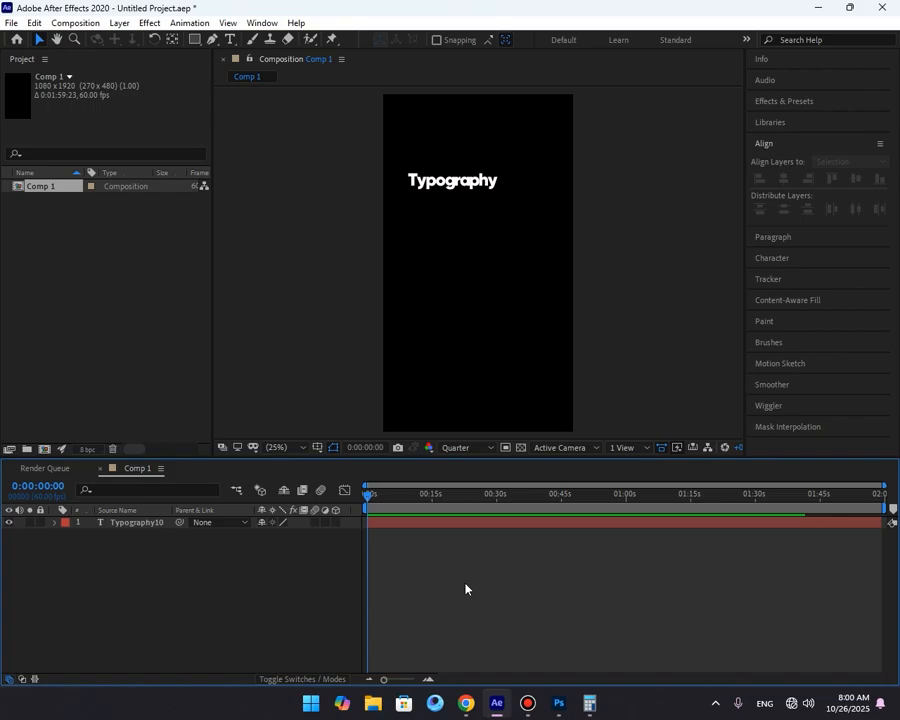
click(528, 704)
click(528, 704)
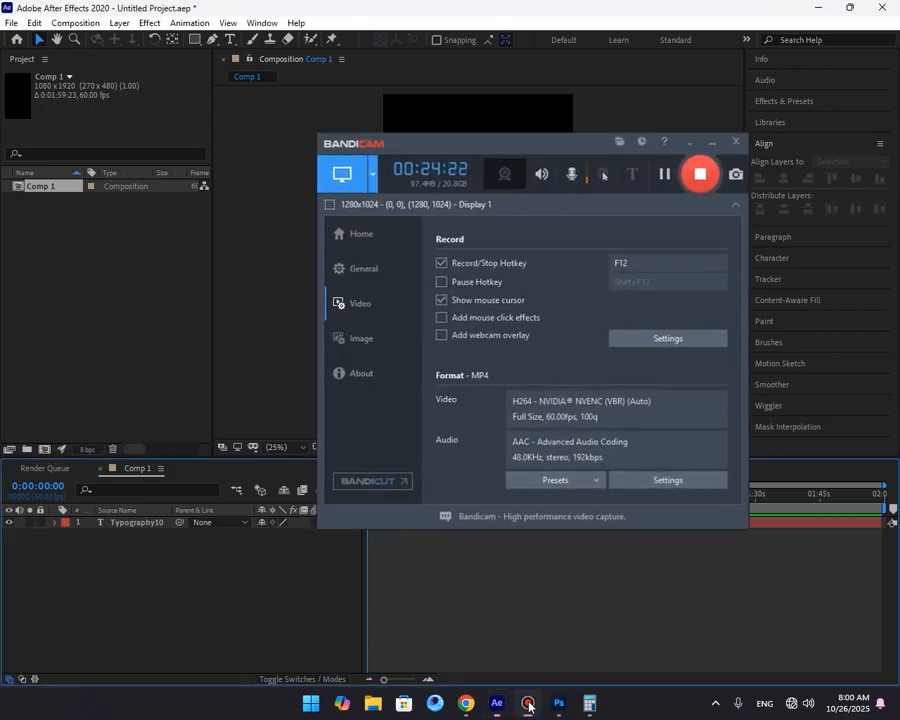
Switch to the Typography PDF in Chrome, look up the Definition section on its first page, and return to After Effects.
click(466, 703)
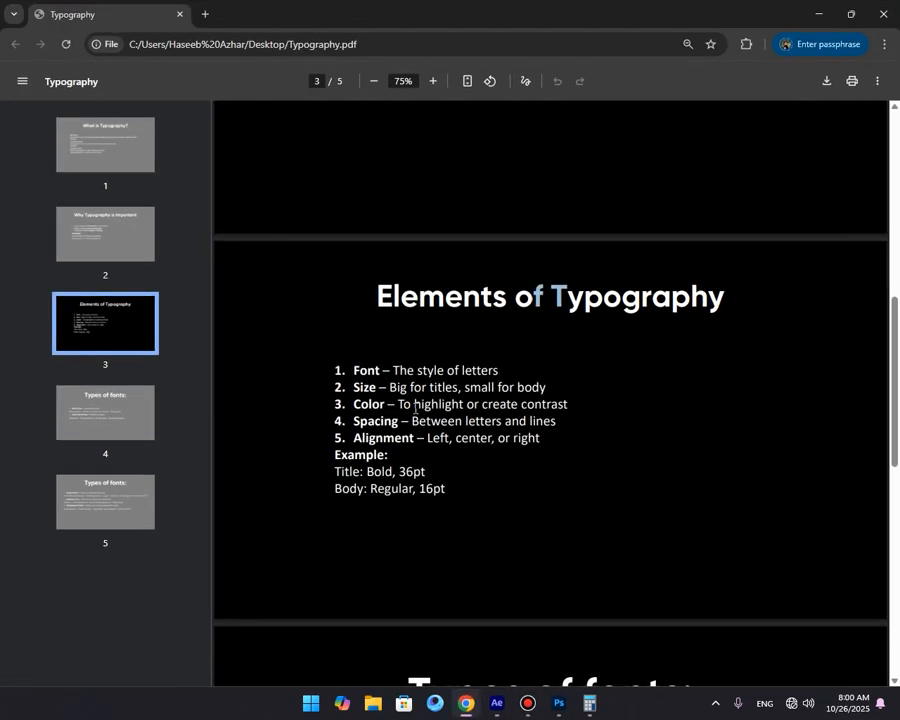
scroll(386, 393, up, 10)
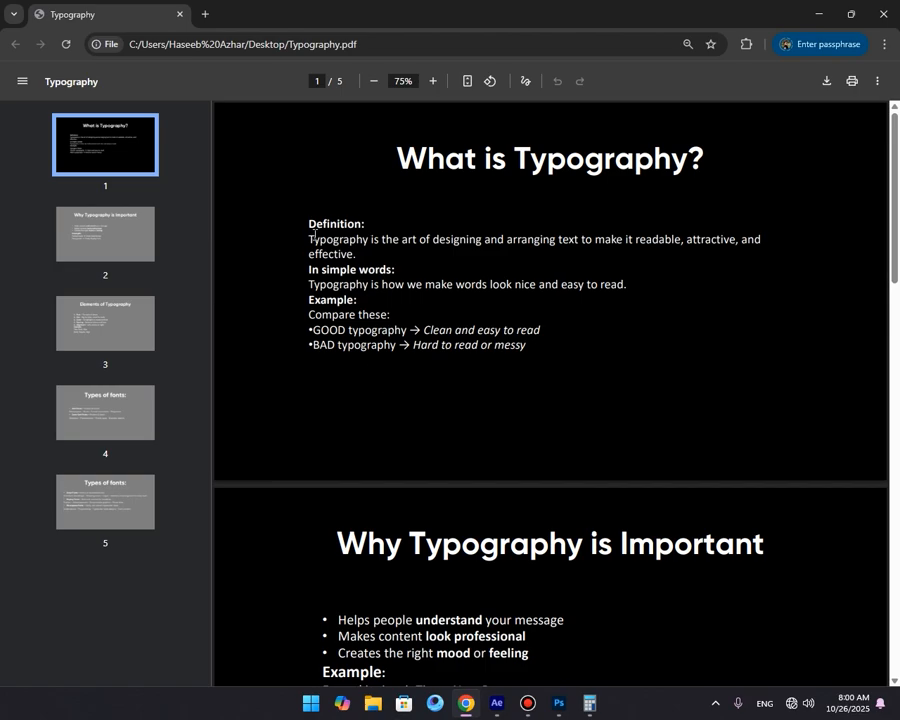
drag(310, 219, 361, 226)
click(819, 14)
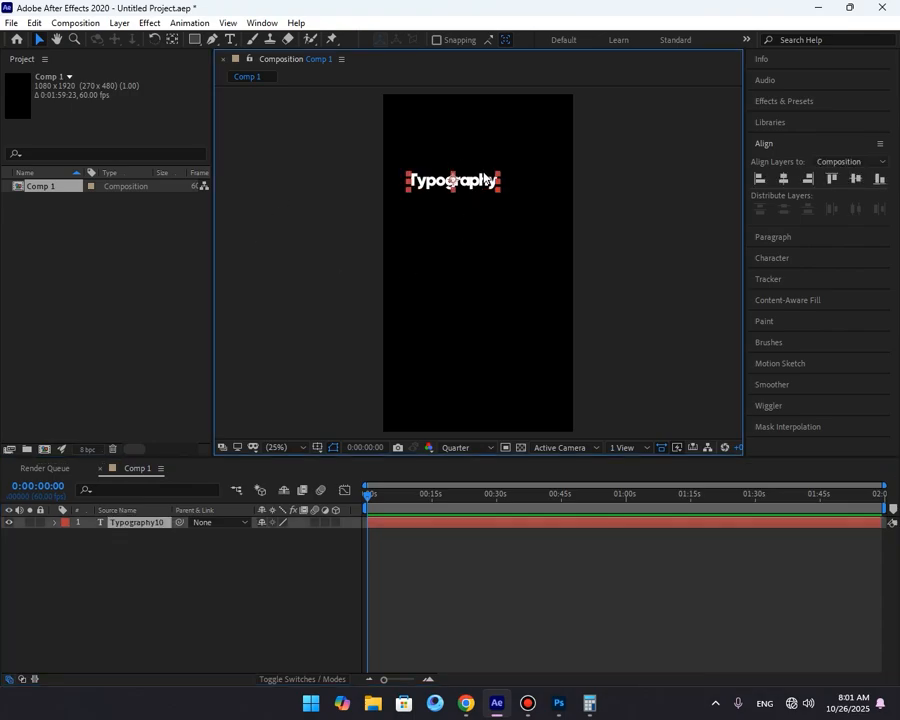
Duplicate the Typography text layer, place the copy just below the original, and replace its text with "Definition:".
key(ctrl+d)
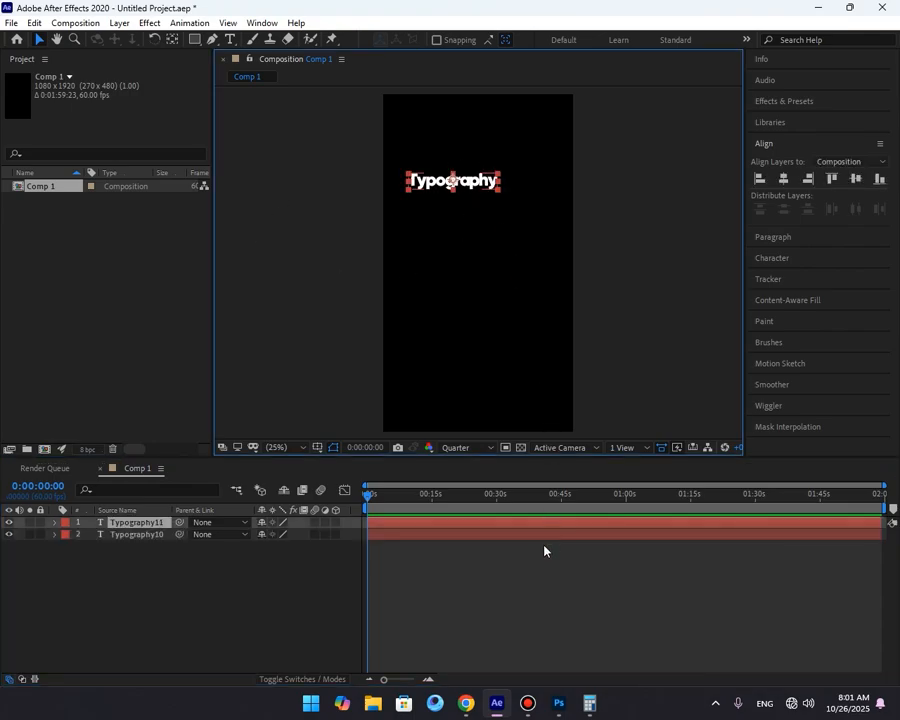
mouse_move(478, 186)
mouse_down()
mouse_move(484, 222)
mouse_move(484, 188)
mouse_move(486, 206)
mouse_up()
double_click(486, 204)
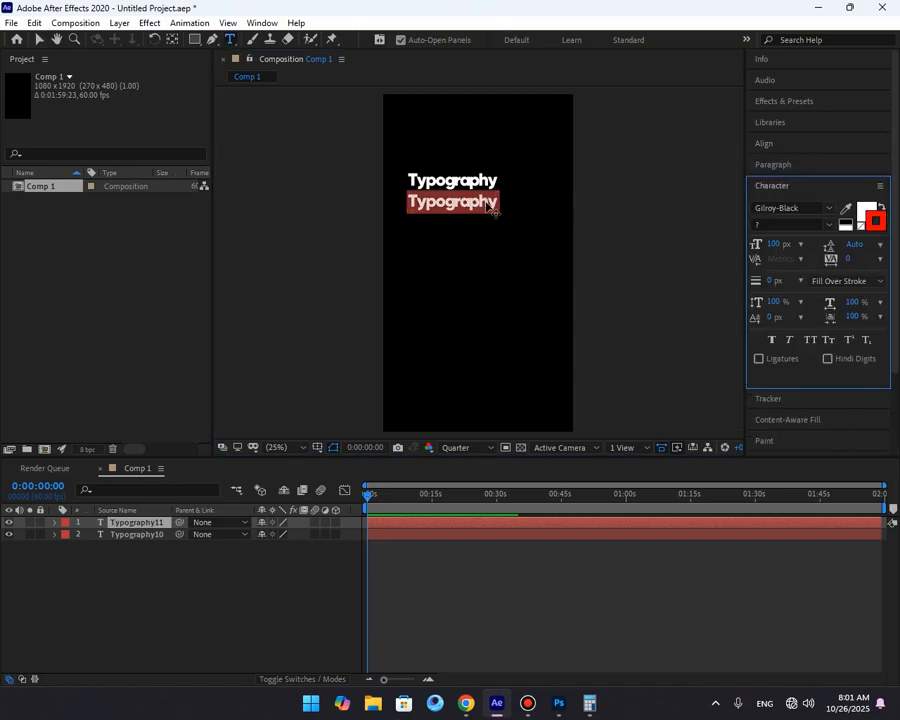
text(Definition:)
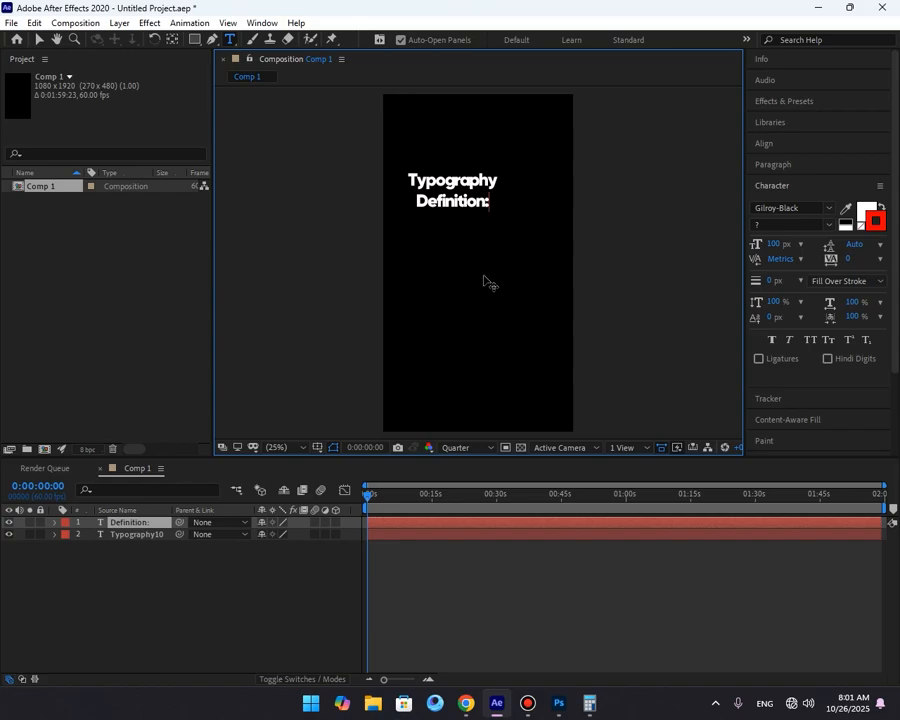
Calculate 100 ÷ 1.6 in Calculator to find the subheading's font size, and minimise it.
click(588, 702)
click(607, 279)
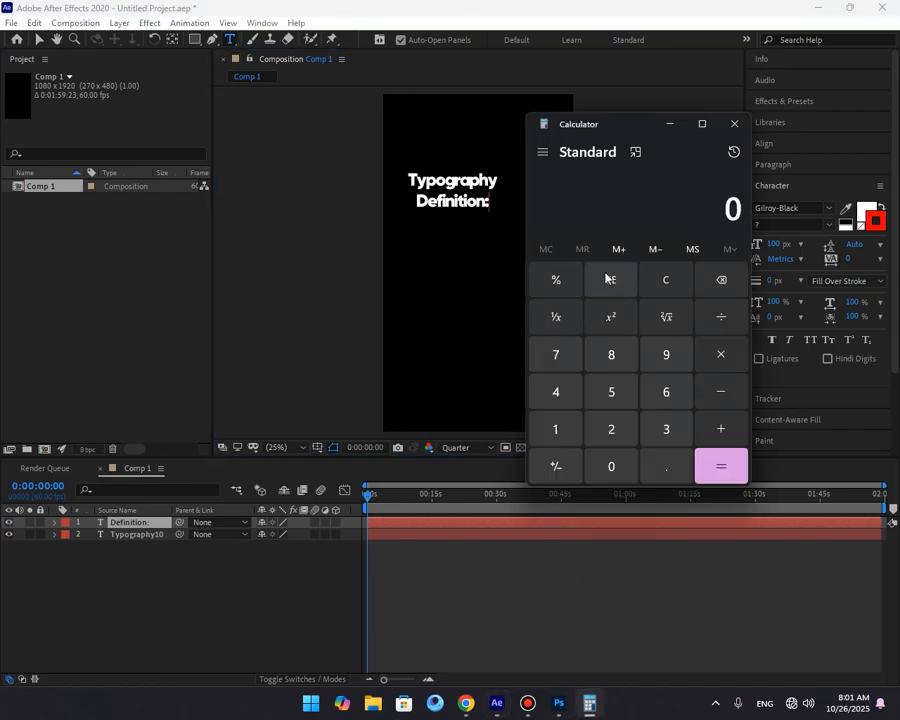
click(556, 429)
click(611, 466)
click(611, 466)
click(720, 318)
click(574, 431)
click(657, 467)
click(665, 394)
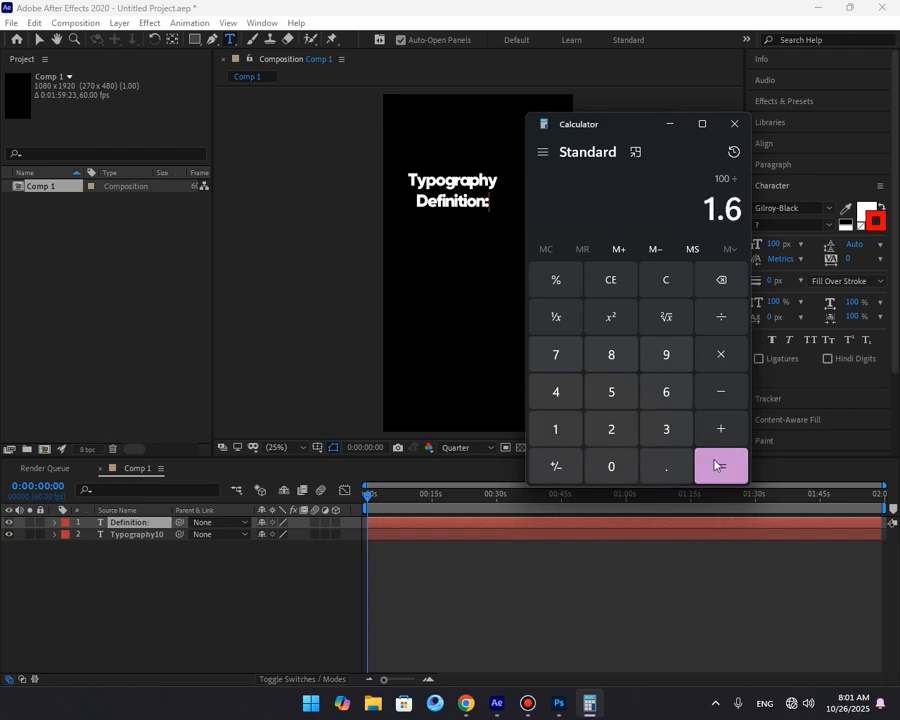
click(717, 465)
click(674, 123)
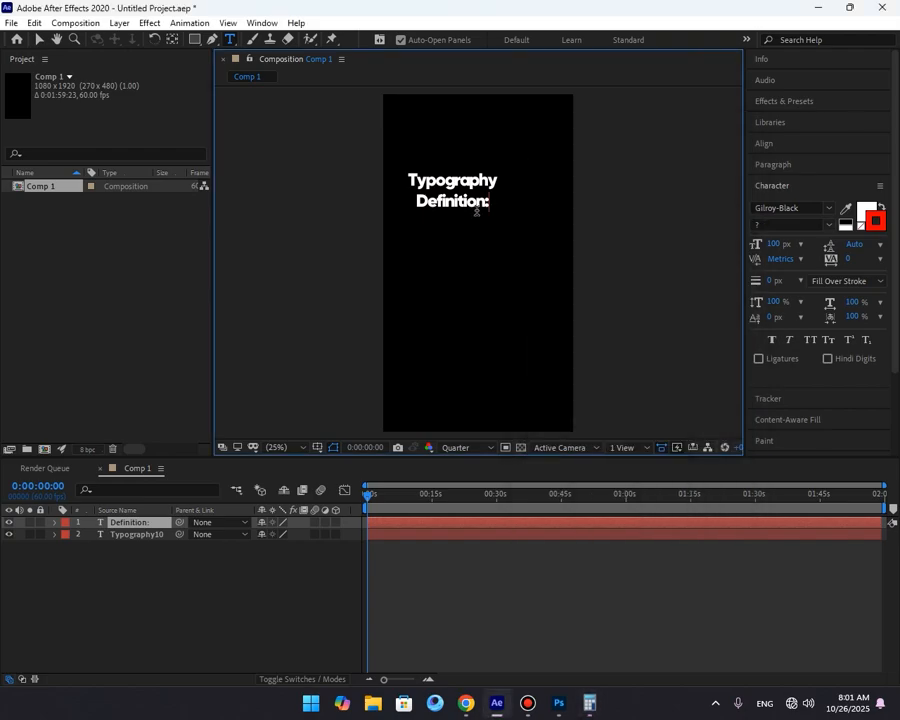
Set the font size of the "Definition:" text to 62.5 px.
double_click(477, 211)
click(781, 242)
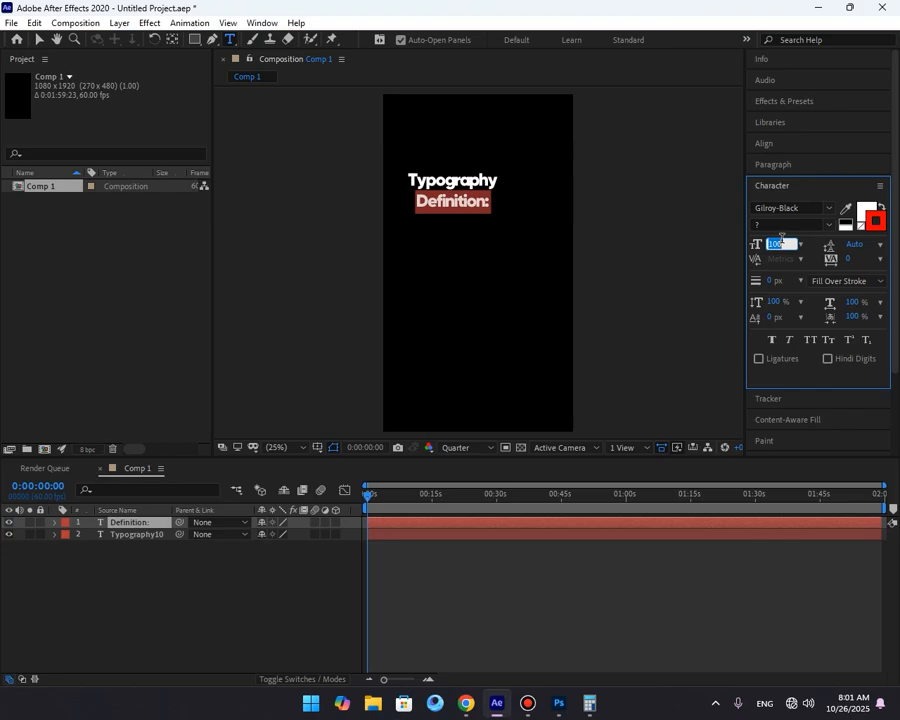
text(62)
key(Return)
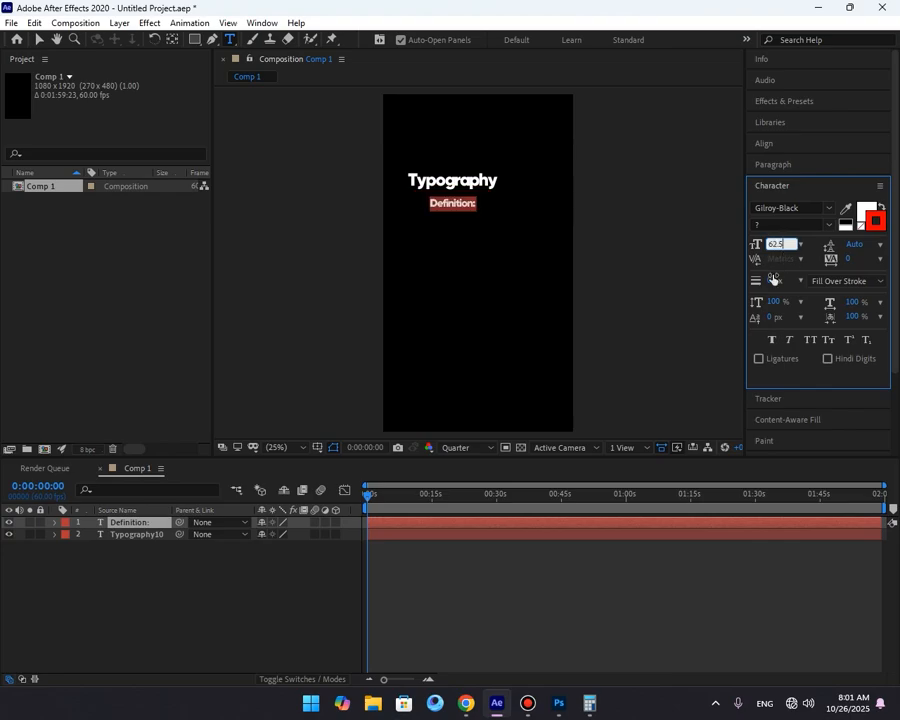
key(Return)
click(663, 588)
click(456, 206)
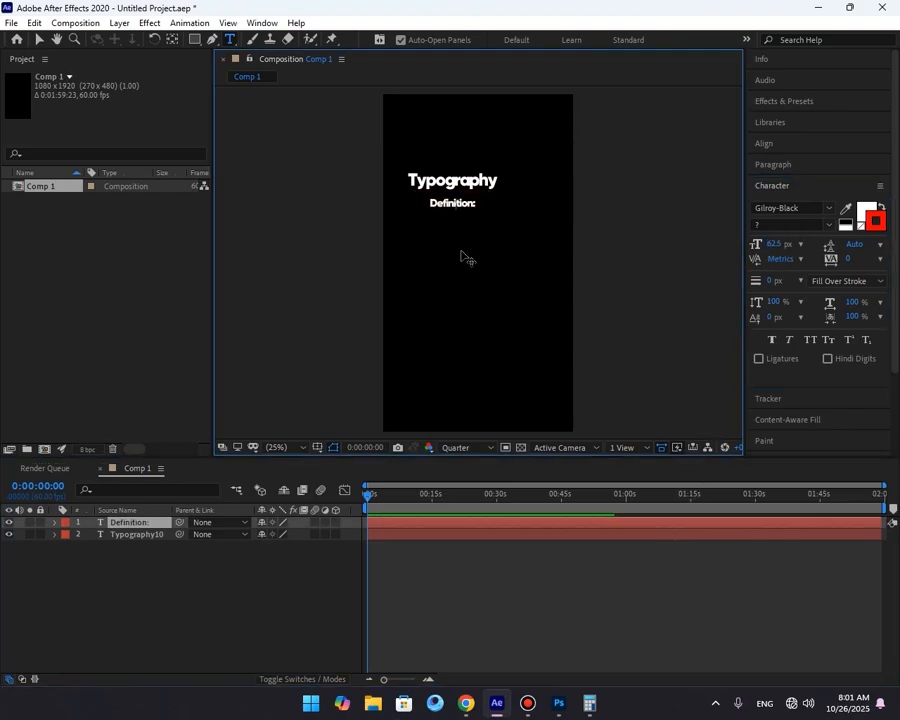
key(ctrl+a)
click(484, 557)
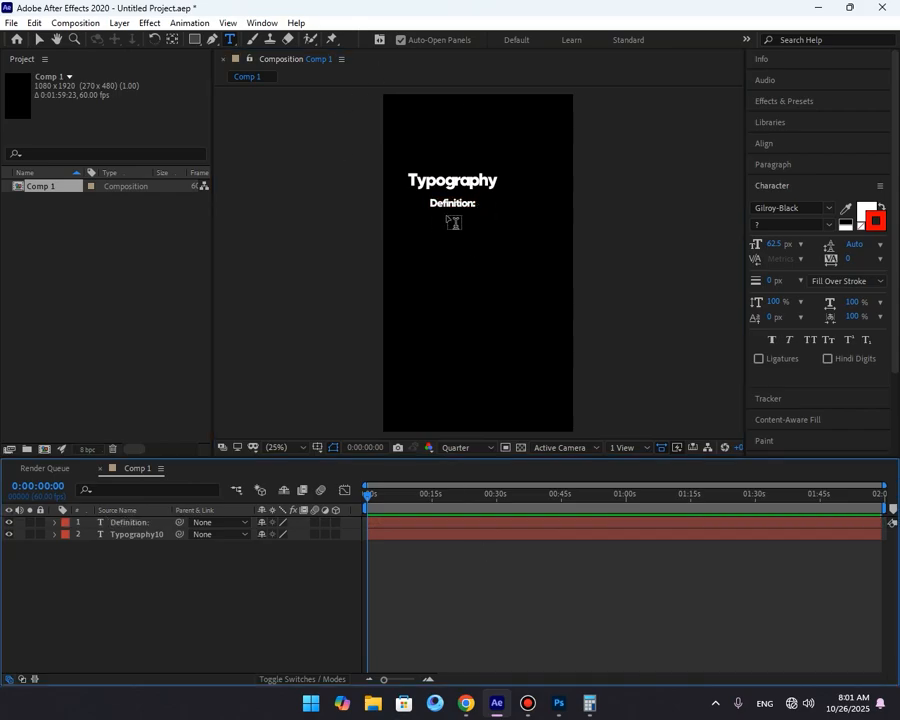
Change the font of the "Definition:" subheading to Gilroy-Medium.
click(450, 208)
key(ctrl+a)
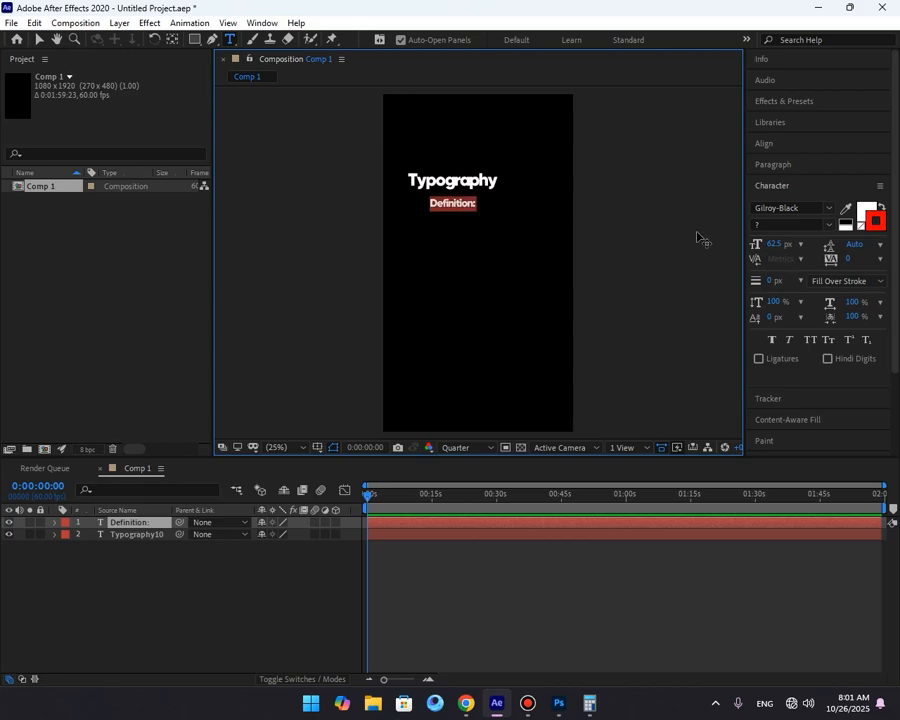
click(803, 208)
key(BackSpace)
key(BackSpace)
key(BackSpace)
key(BackSpace)
key(BackSpace)
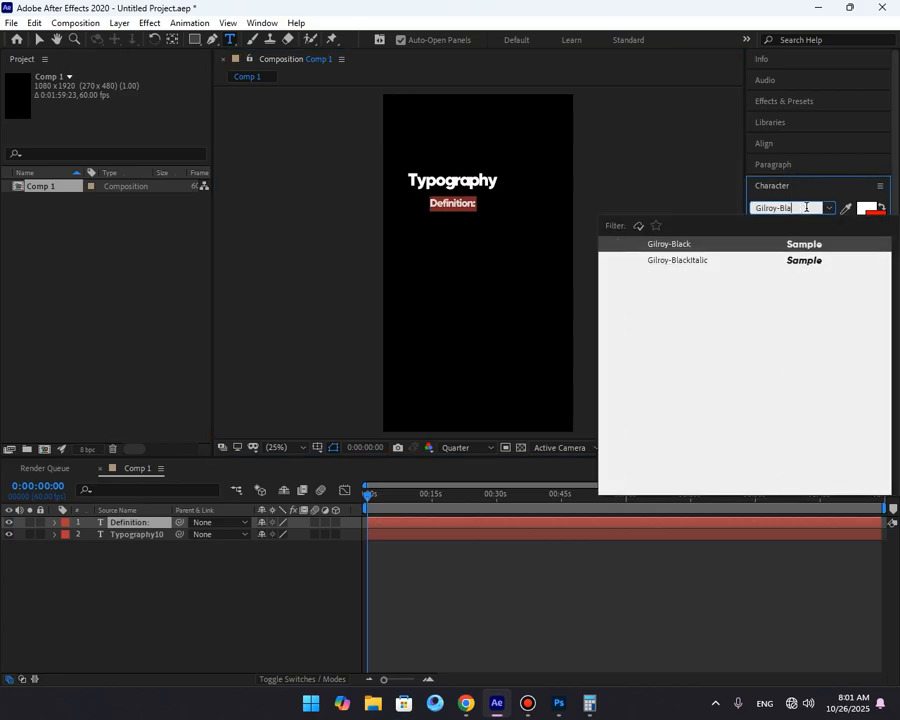
text(med)
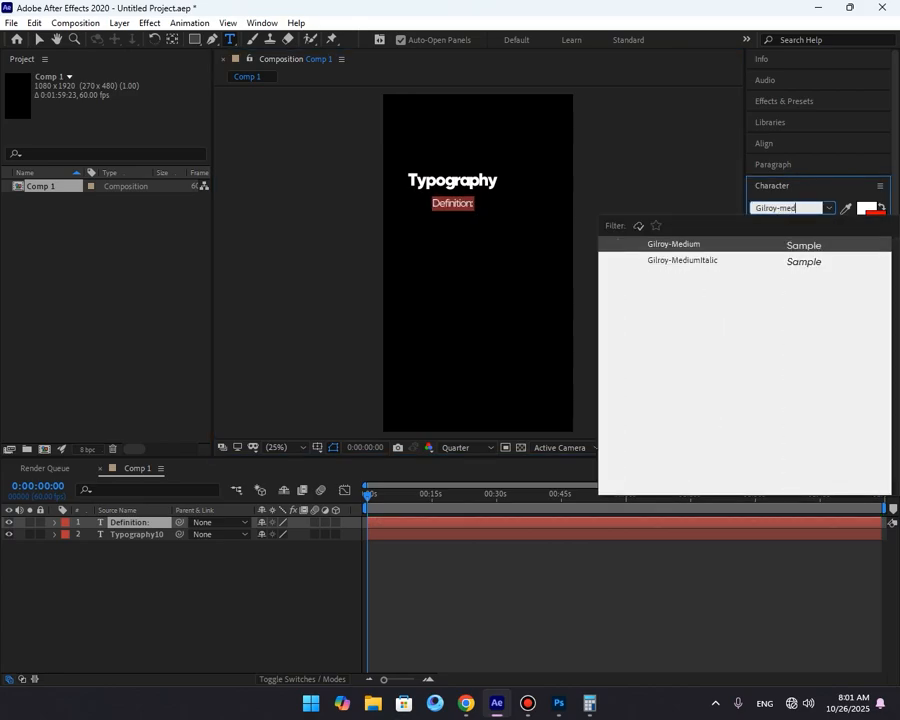
key(Return)
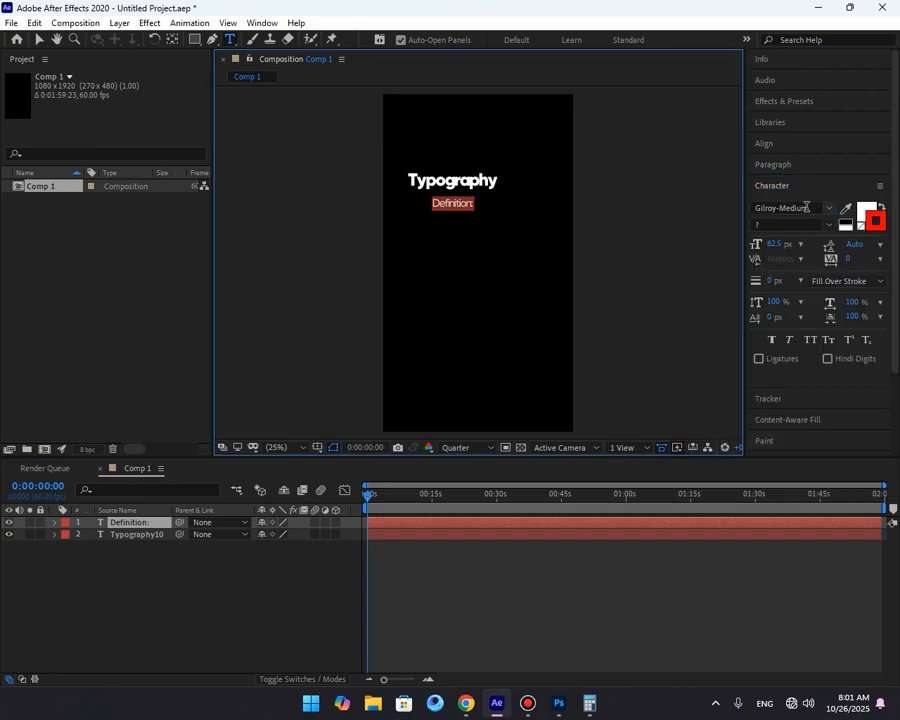
click(581, 605)
Change the font of the Typography title to Gilroy-Bold and deselect the layer.
click(474, 182)
key(ctrl+a)
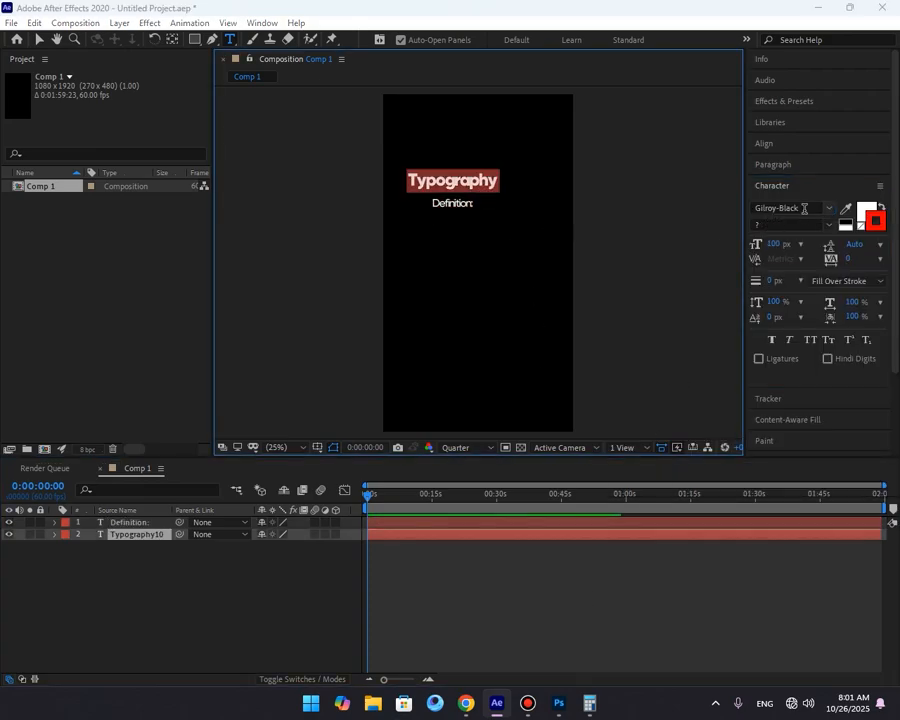
click(806, 209)
key(BackSpace)
key(BackSpace)
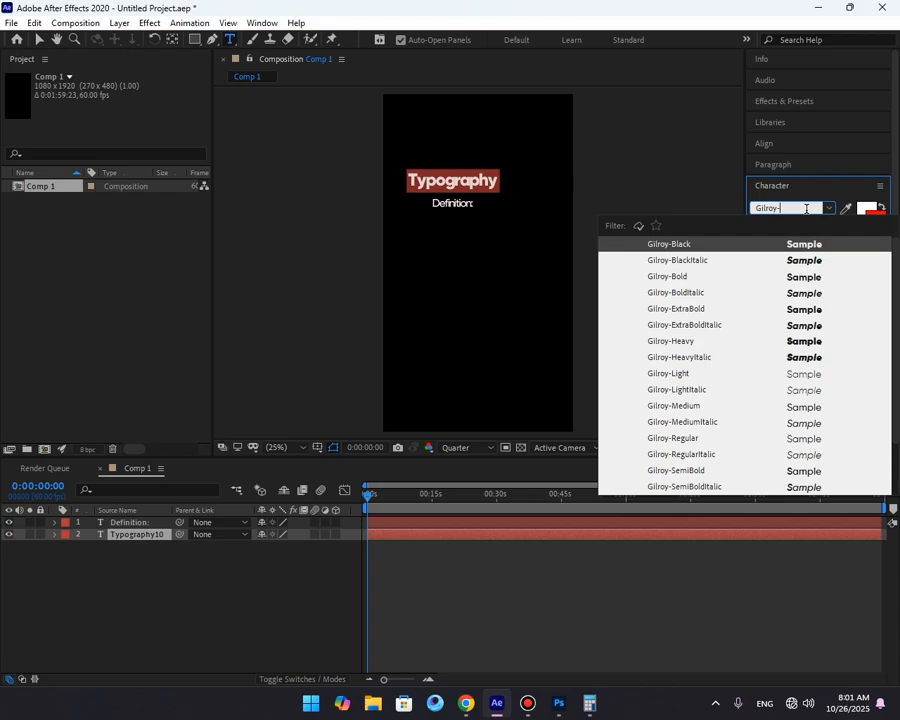
text(bol)
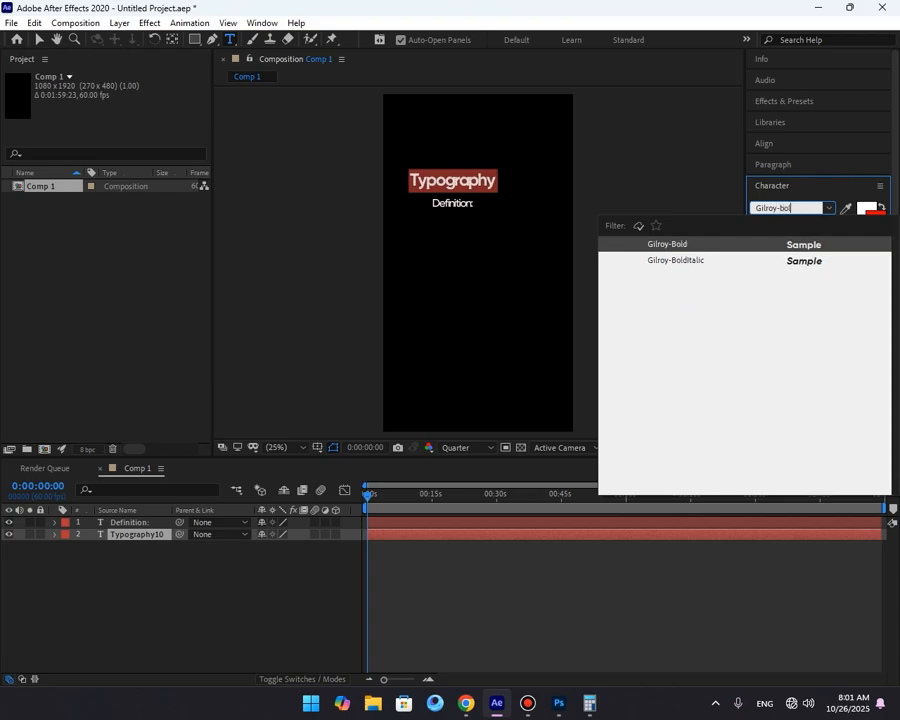
key(Return)
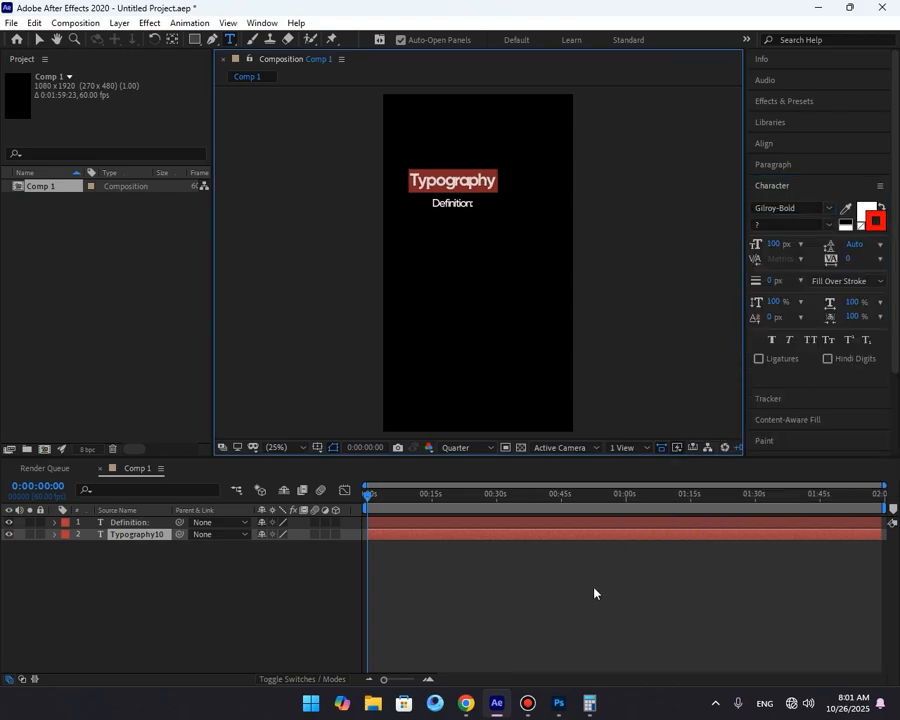
click(595, 594)
Set the composition's preview resolution to Full with the view magnified to 50%.
key(v)
scroll(469, 175, up, 3)
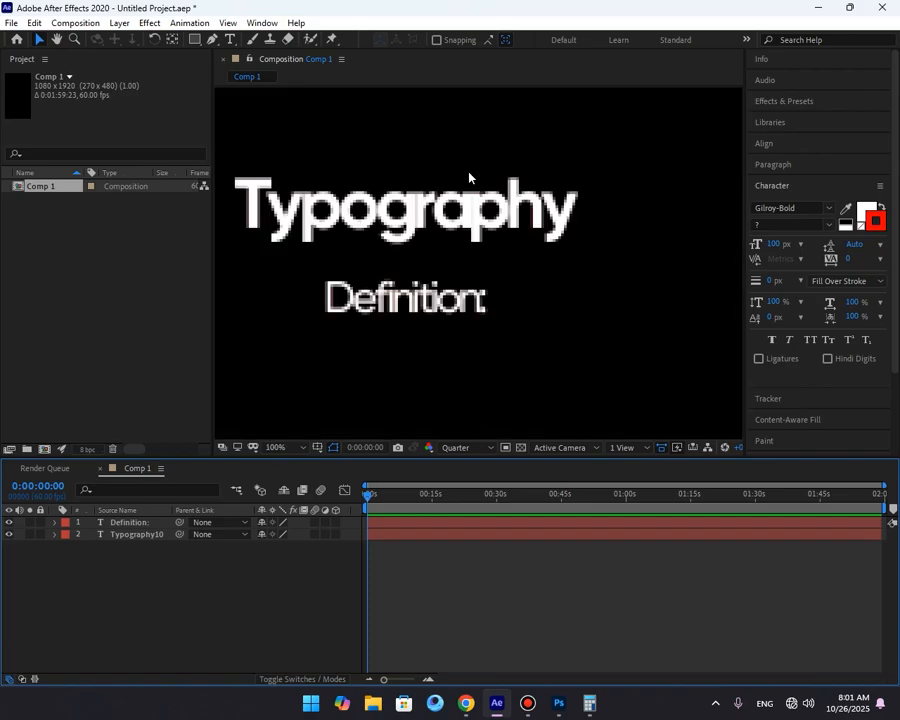
scroll(469, 178, down, 2)
click(456, 447)
click(464, 481)
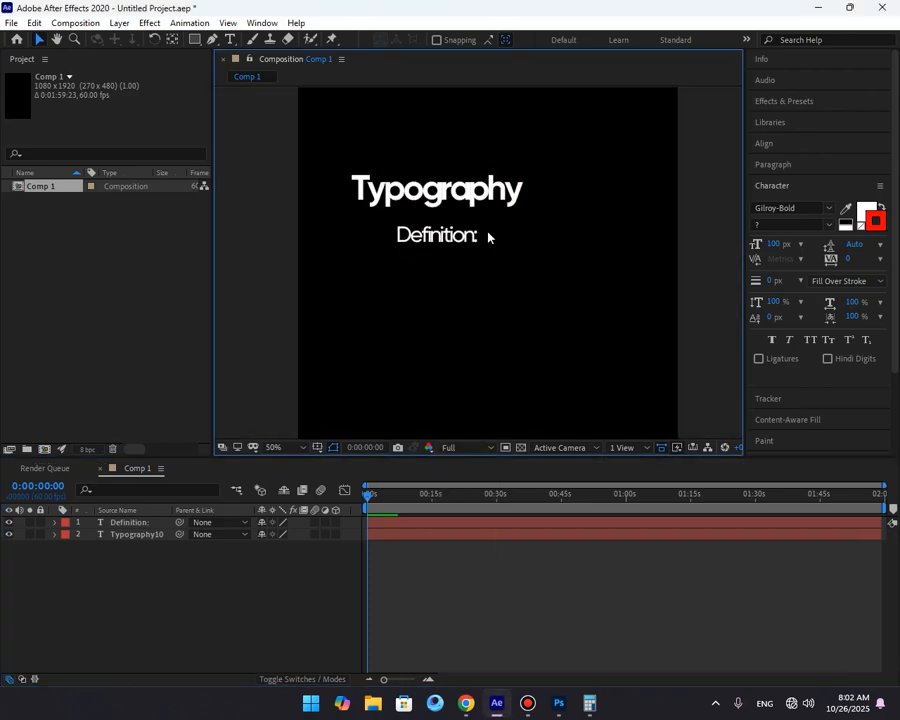
Set the tracking of the Typography title to 50.
double_click(437, 190)
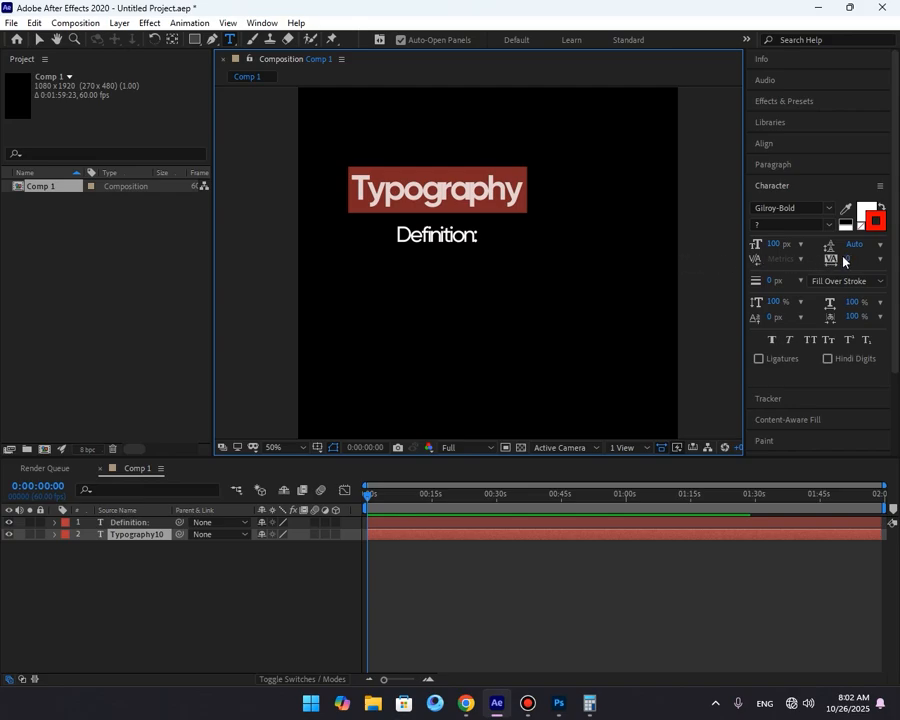
drag(843, 261, 859, 264)
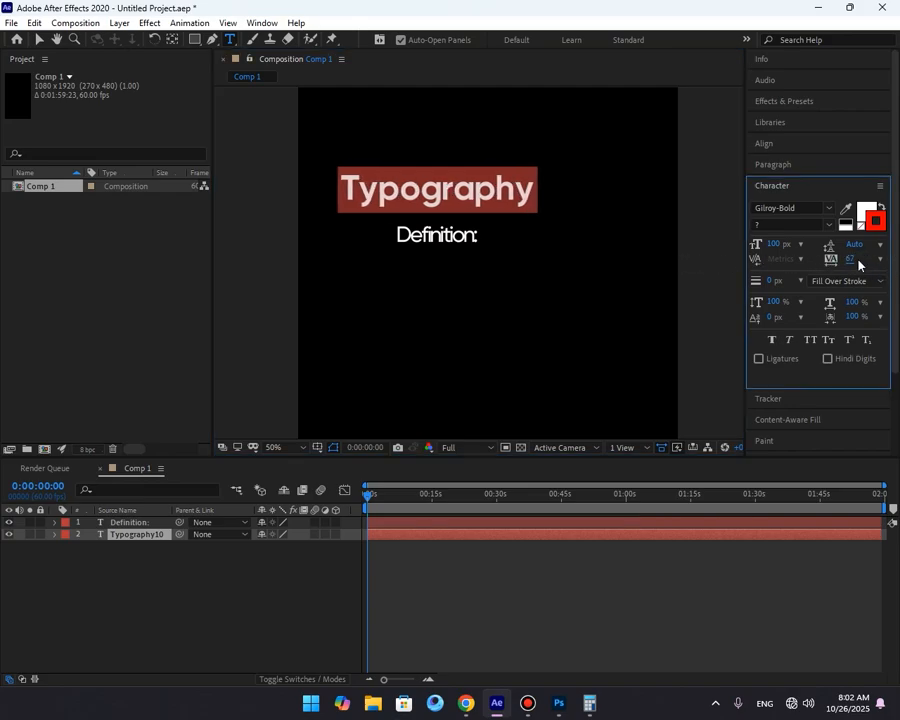
click(851, 259)
text(50)
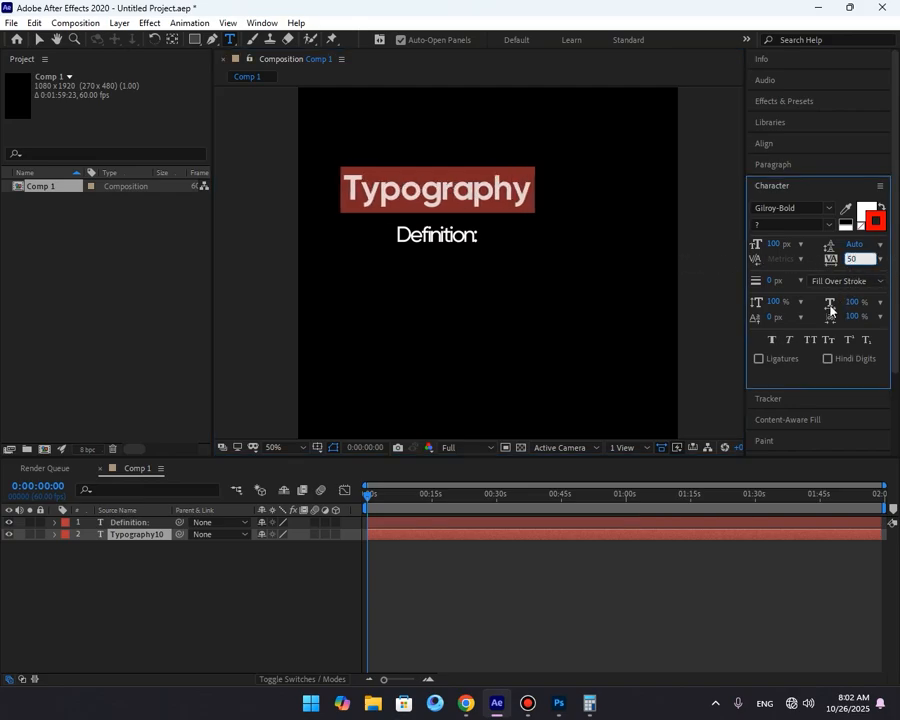
click(646, 602)
Set the tracking of the "Definition:" subheading to 50 as well.
click(447, 240)
key(ctrl+a)
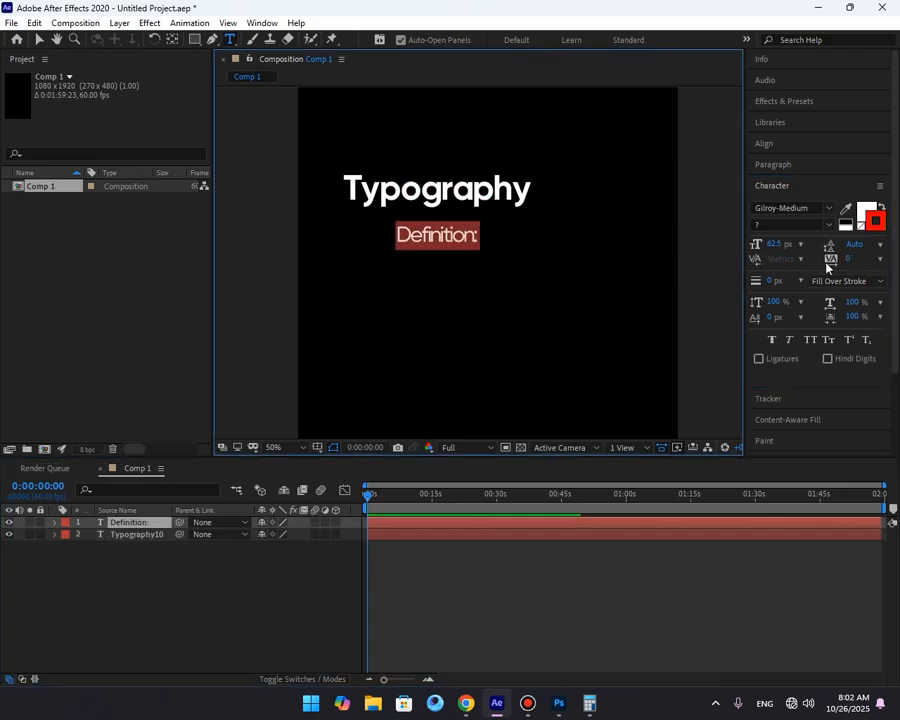
click(846, 261)
text(50)
click(639, 602)
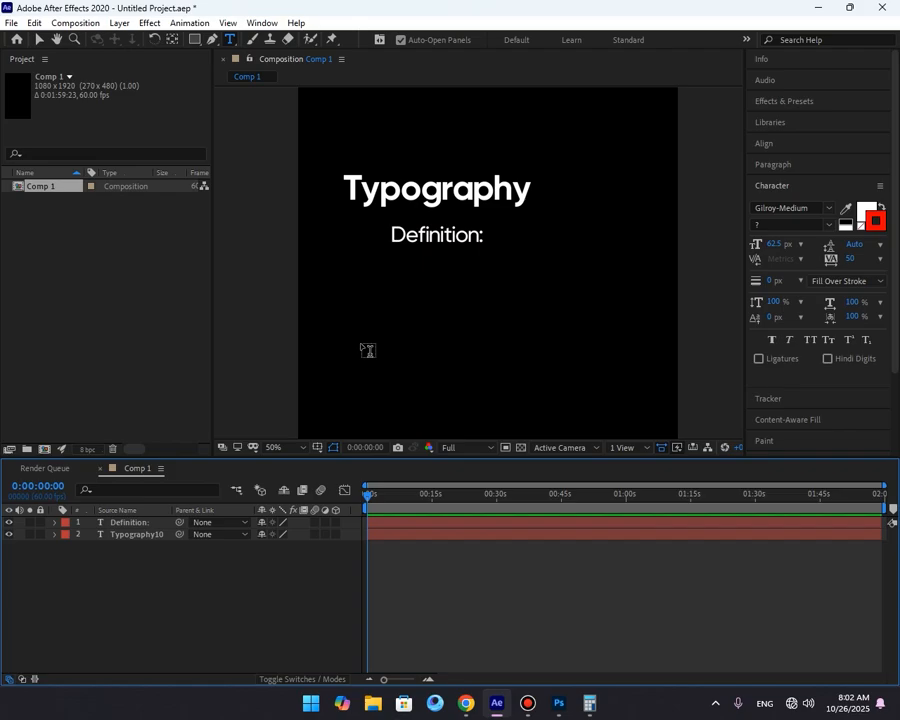
Duplicate the "Definition:" text layer and place the copy straight below the original.
key(v)
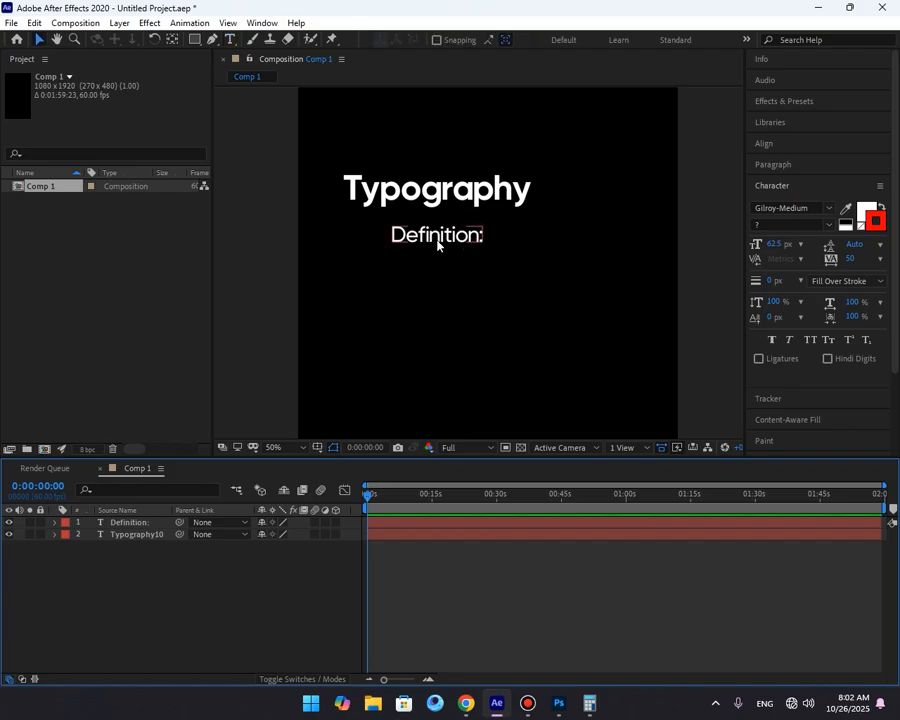
click(437, 245)
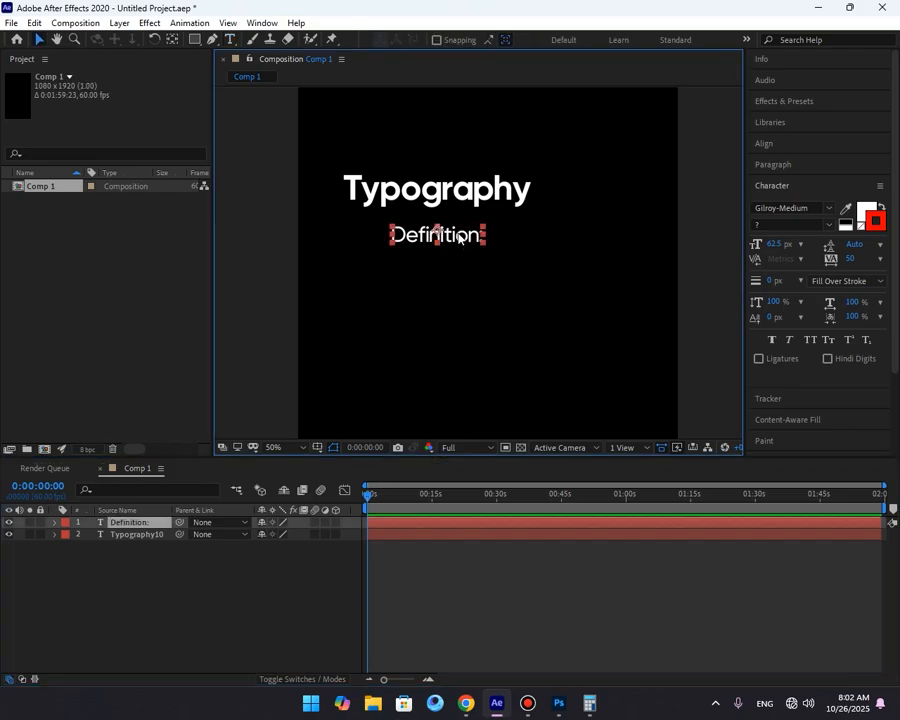
key(ctrl+d)
drag(451, 241, 451, 291)
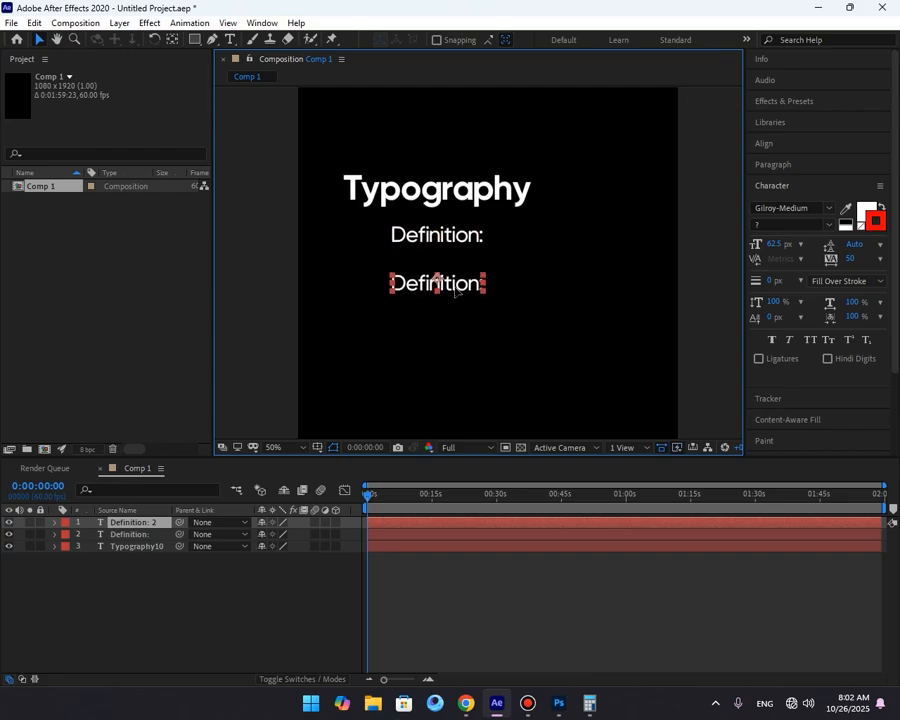
View the Lorem Ipsum sample in Photoshop, and copy the three bullet lines under "Why Typography is Important" from the Typography PDF in Chrome.
click(559, 703)
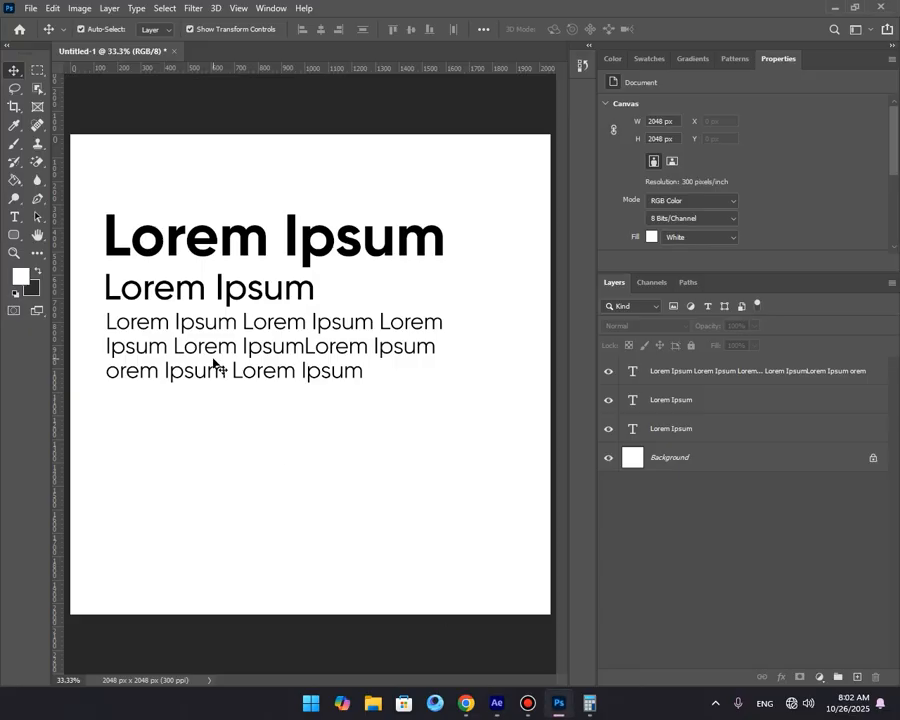
click(559, 706)
click(466, 703)
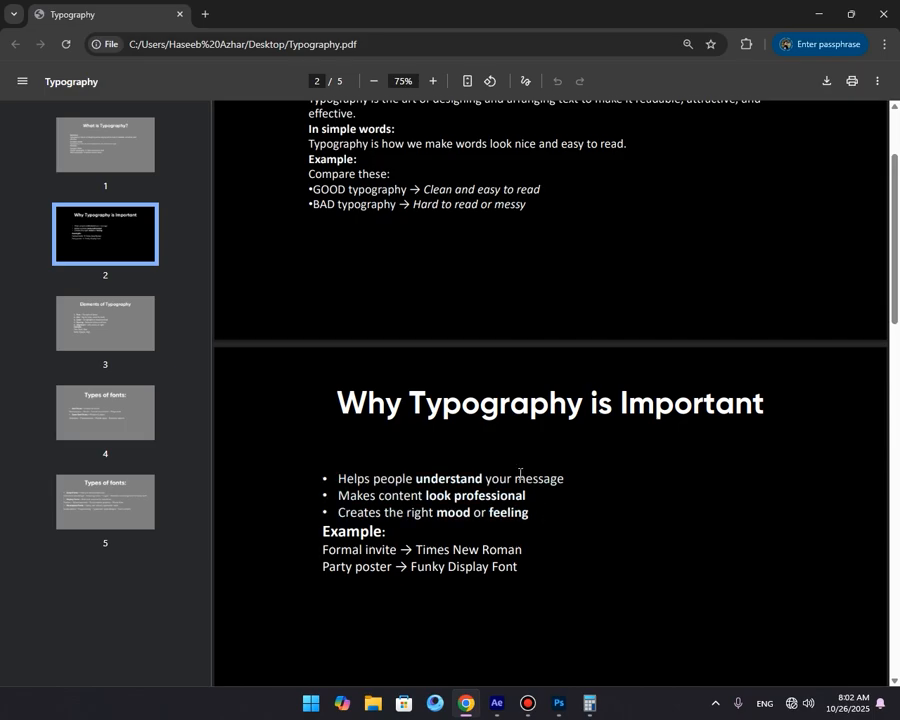
scroll(519, 474, down, 4)
scroll(519, 474, down, 7)
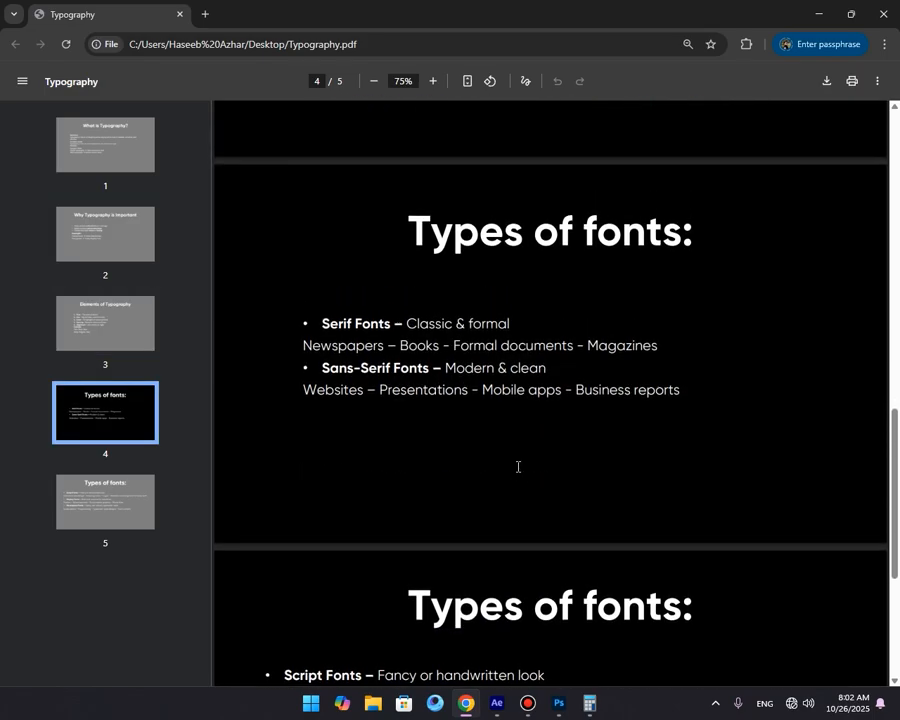
scroll(516, 472, up, 13)
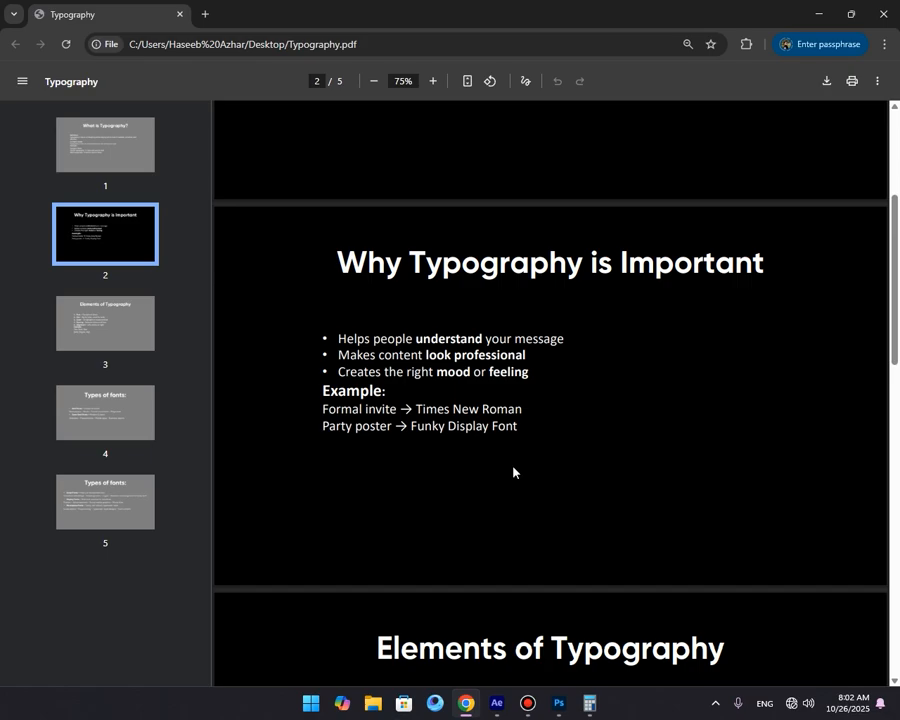
scroll(513, 472, down, 4)
scroll(346, 368, up, 2)
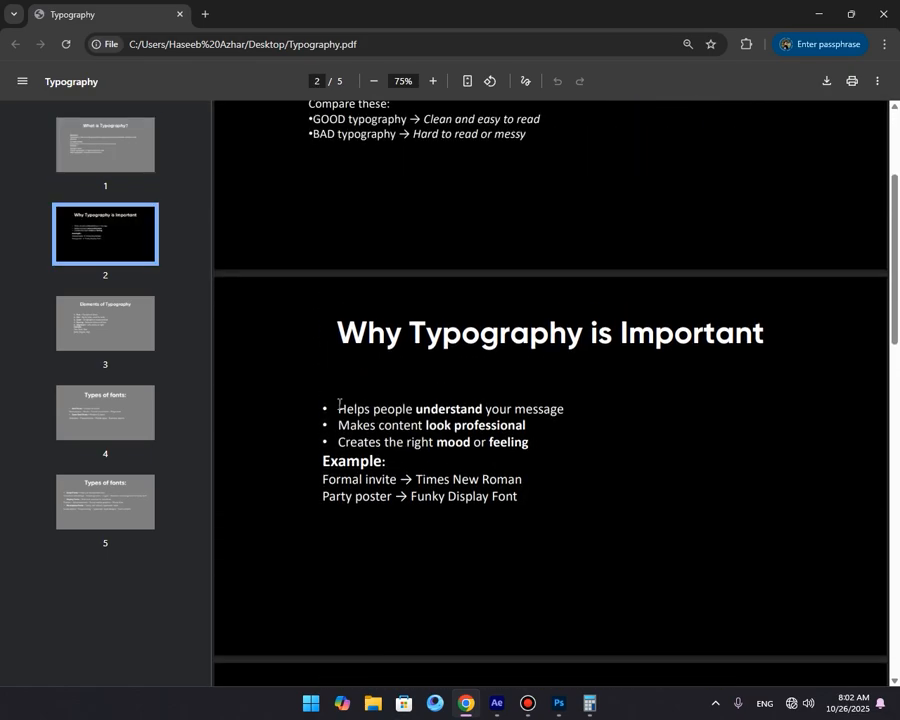
drag(338, 404, 533, 444)
key(ctrl+c)
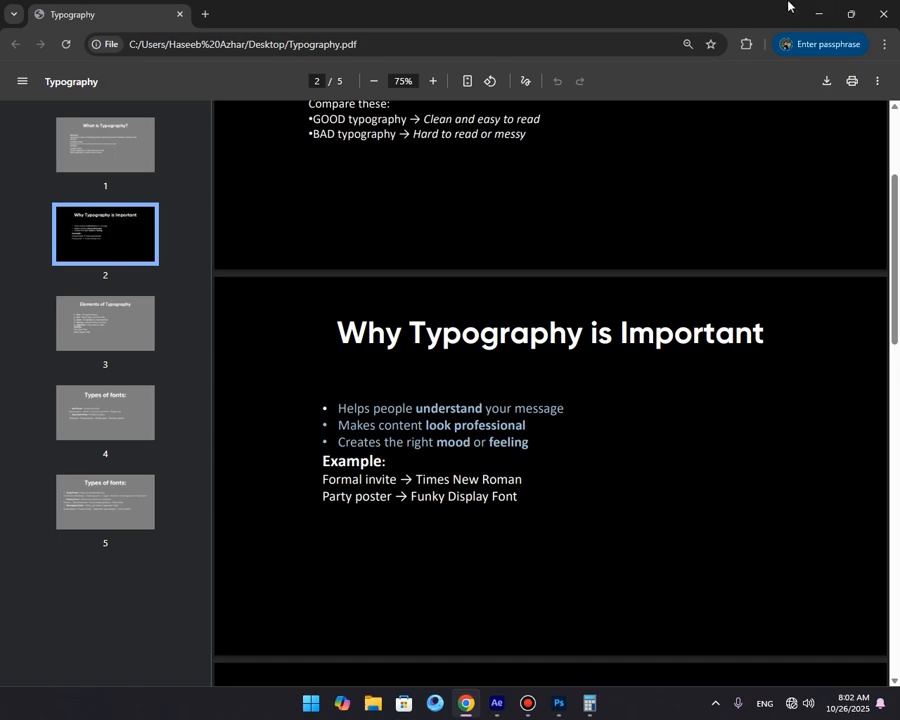
Return to After Effects, replace the duplicated "Definition:" text with the copied lines, and shift the block right, closer beneath the subheading.
click(818, 14)
double_click(452, 286)
key(ctrl+v)
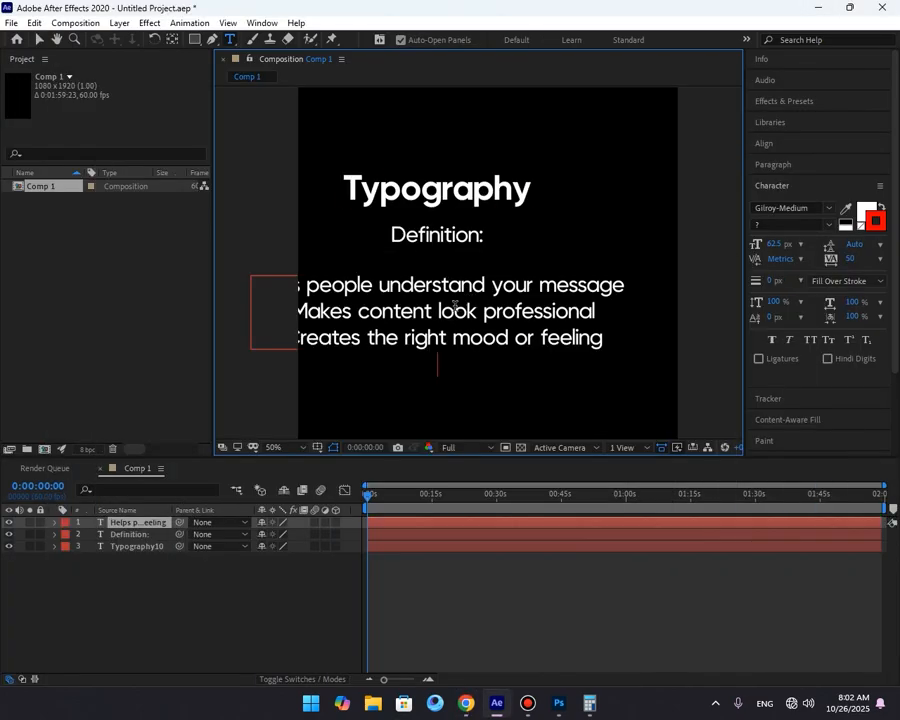
click(461, 582)
key(v)
drag(443, 332, 553, 319)
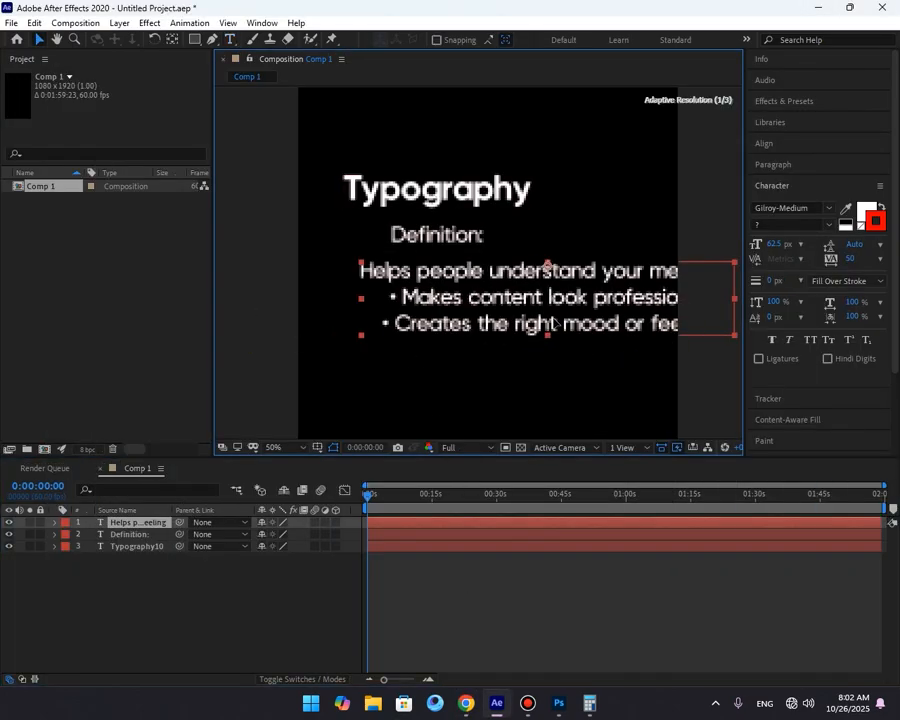
Remove the bullet characters before "Makes content look professional" and "Creates the right mood or feeling", keeping each on its own line.
double_click(460, 321)
click(398, 298)
click(401, 297)
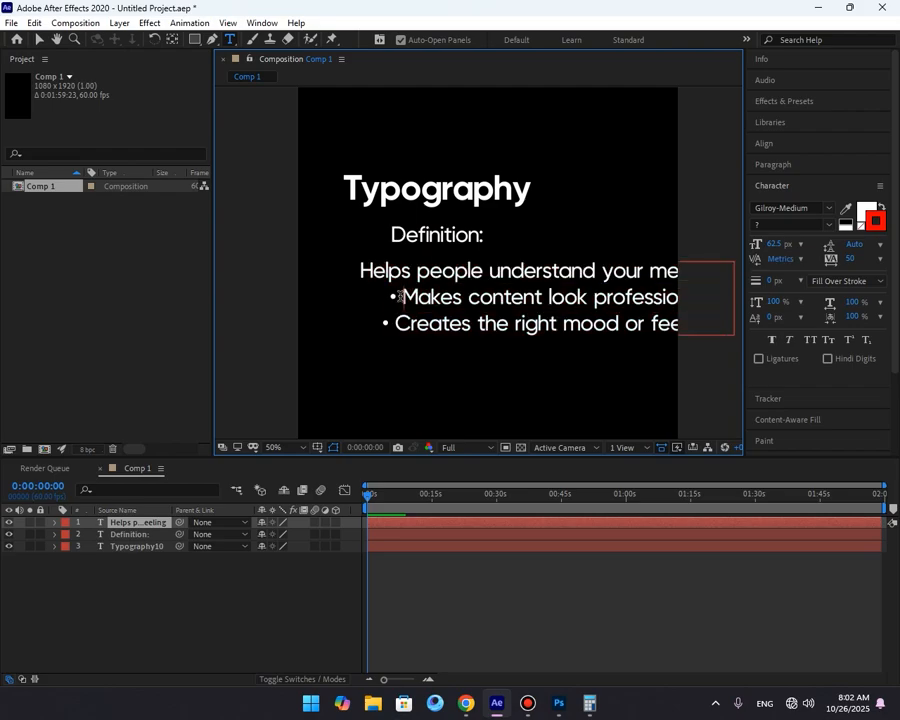
key(BackSpace)
key(BackSpace)
key(BackSpace)
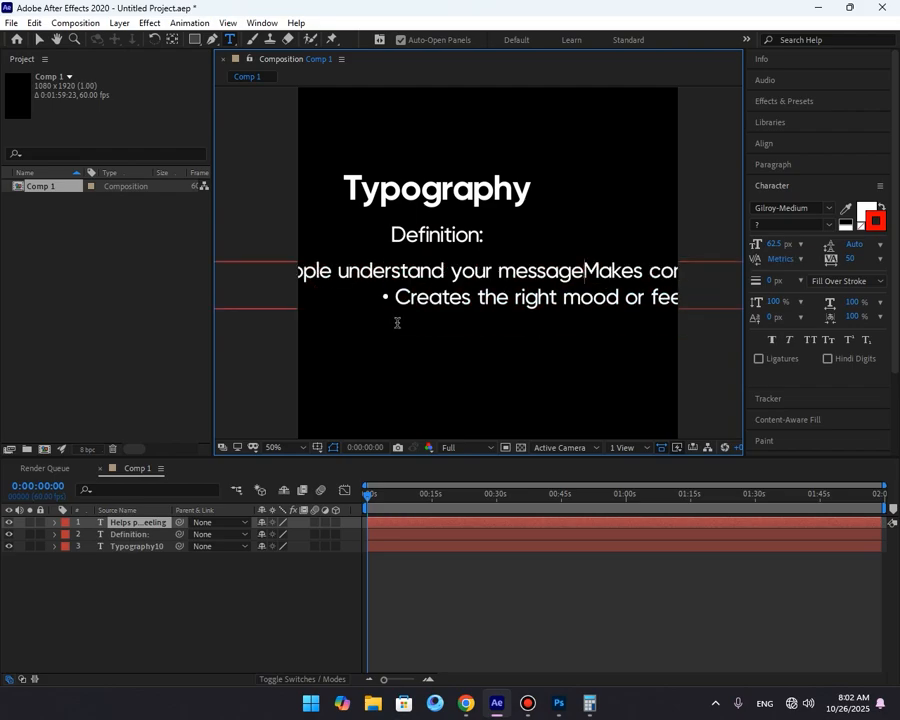
key(Return)
drag(396, 323, 374, 322)
key(BackSpace)
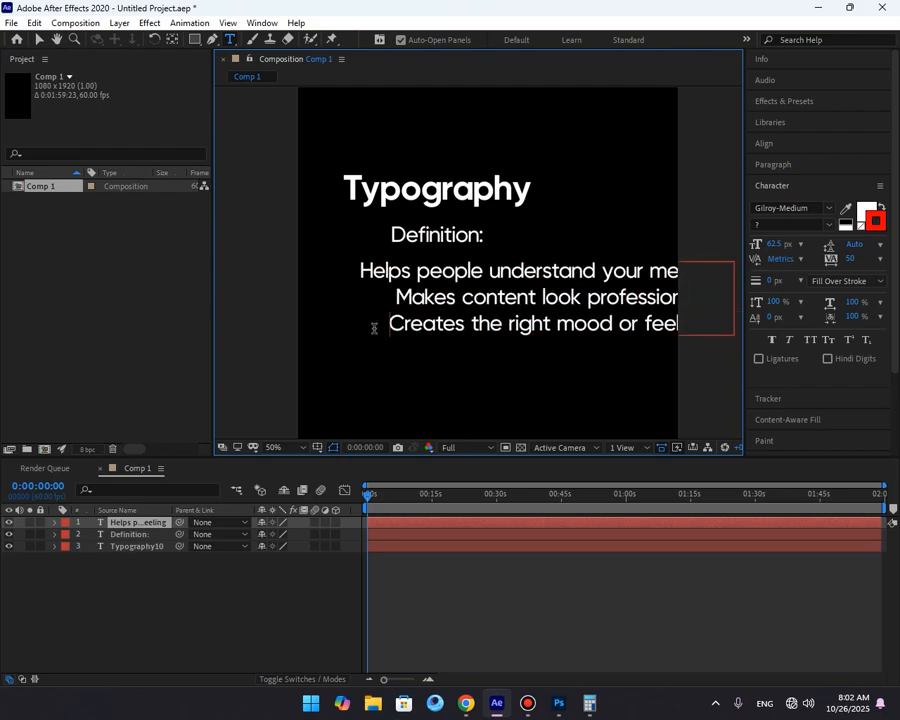
key(Escape)
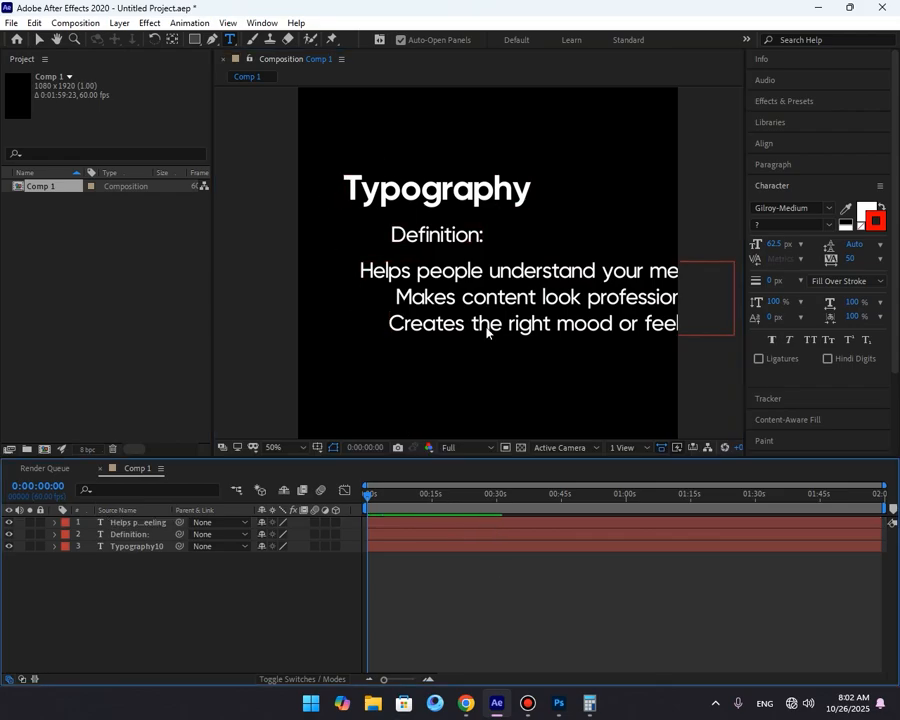
Select the three-line body text for editing, and calculate 62.5 ÷ 1.6 in Calculator for its font size.
key(v)
double_click(516, 320)
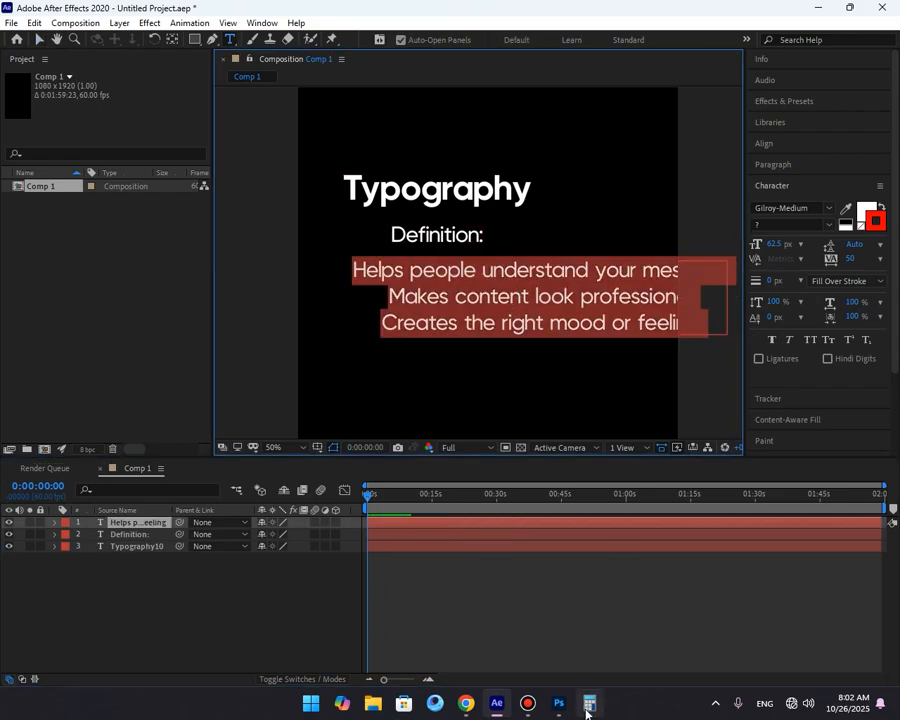
click(589, 703)
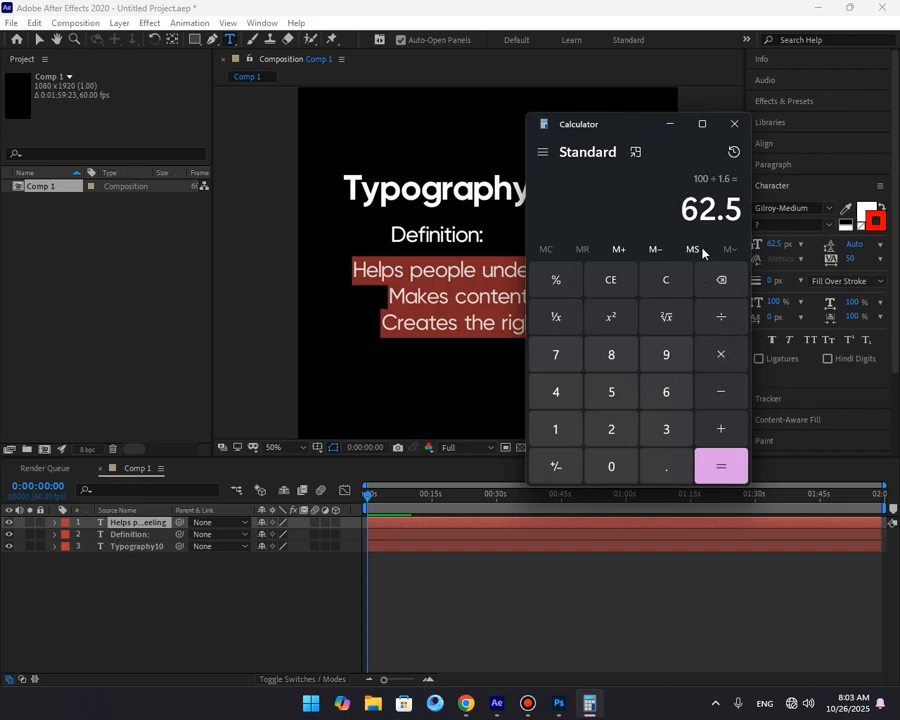
click(724, 320)
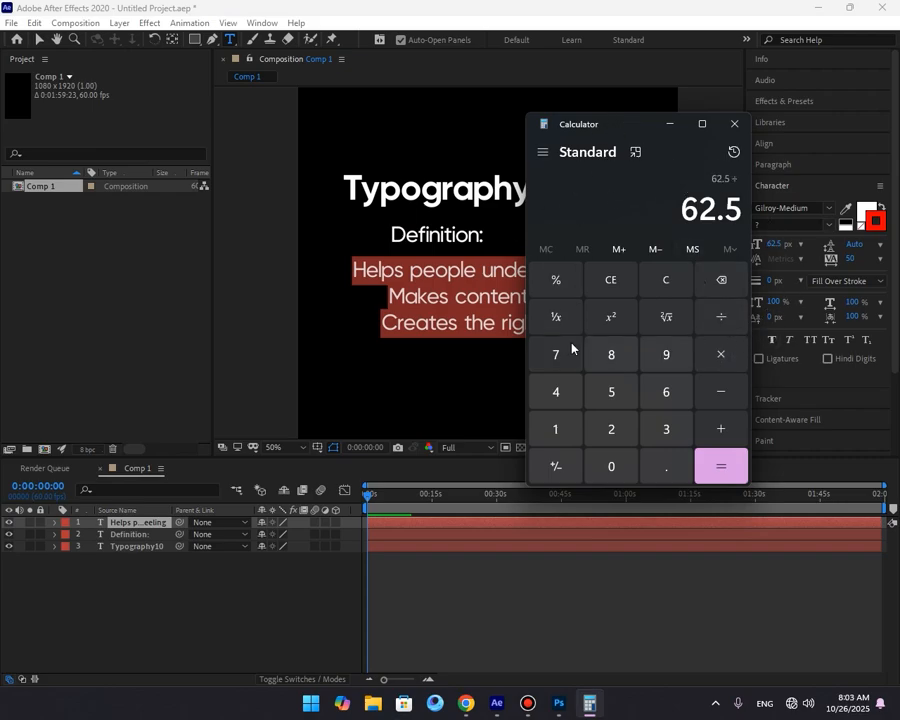
click(557, 432)
click(666, 464)
click(668, 392)
click(715, 465)
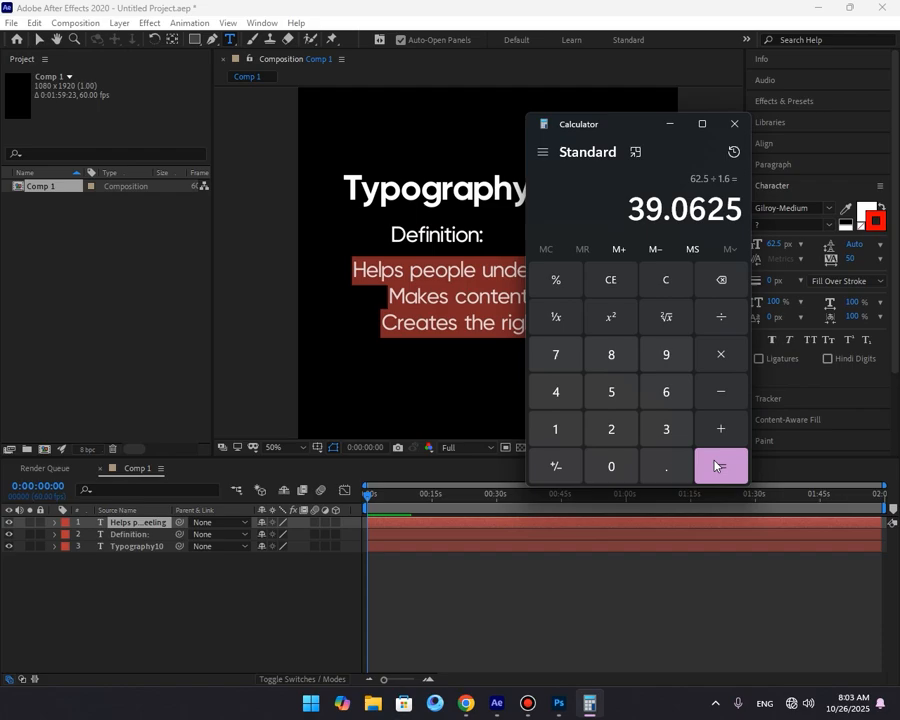
Return to After Effects and set the font size of all three body text lines to 39 px.
click(635, 608)
double_click(509, 322)
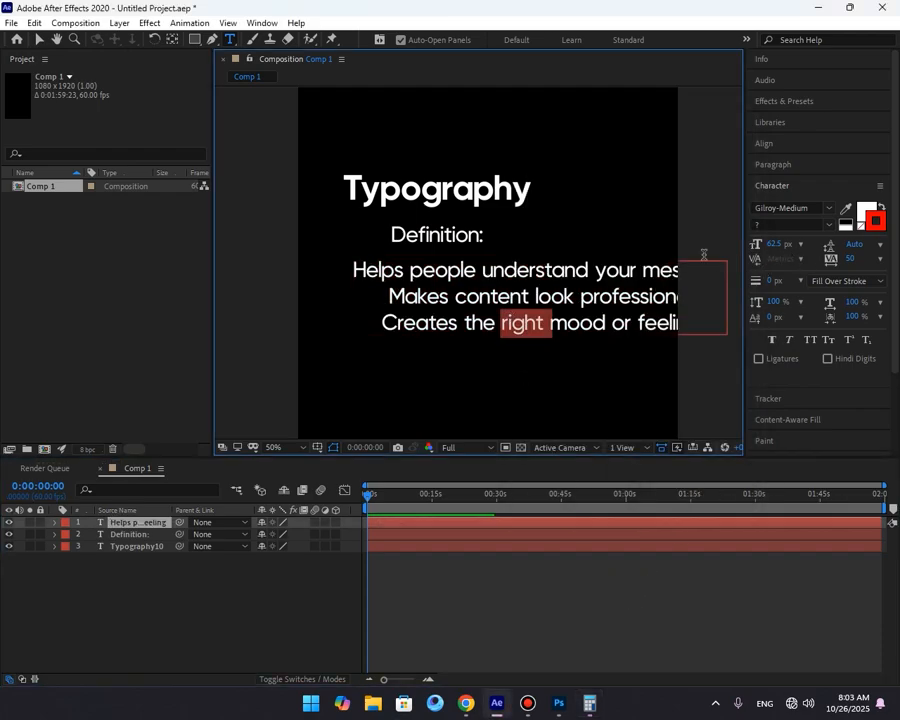
key(ctrl+a)
click(777, 244)
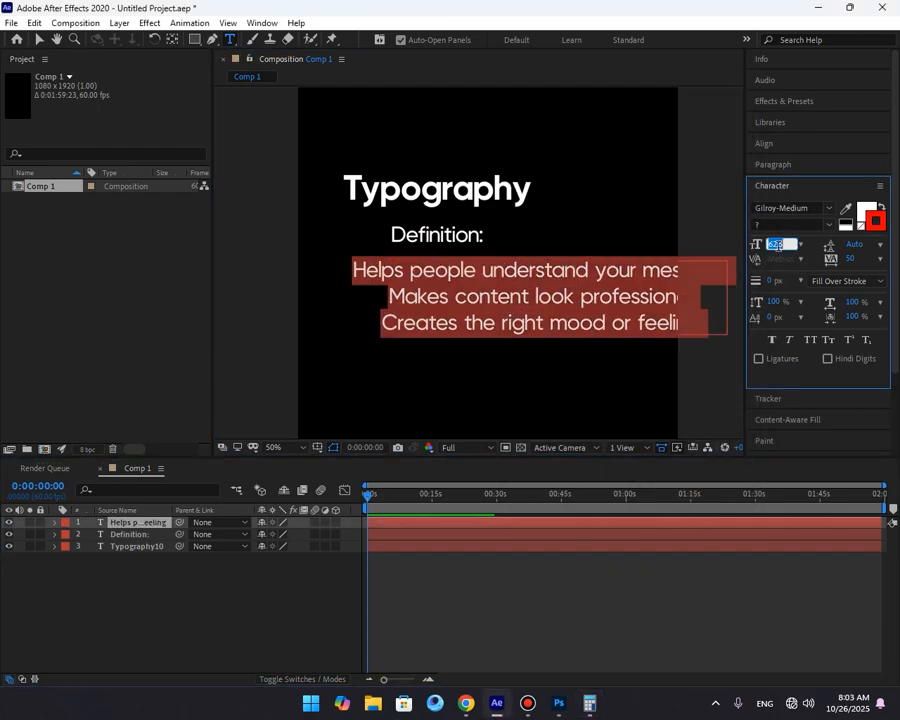
text(39)
key(Return)
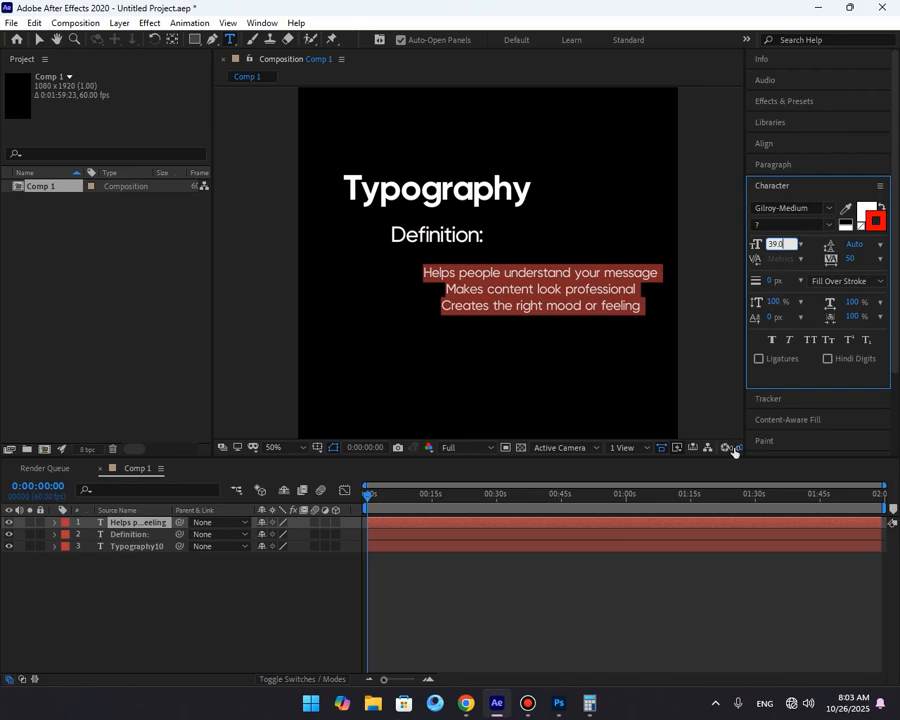
Change the body text's font to Gilroy-Regular.
click(814, 207)
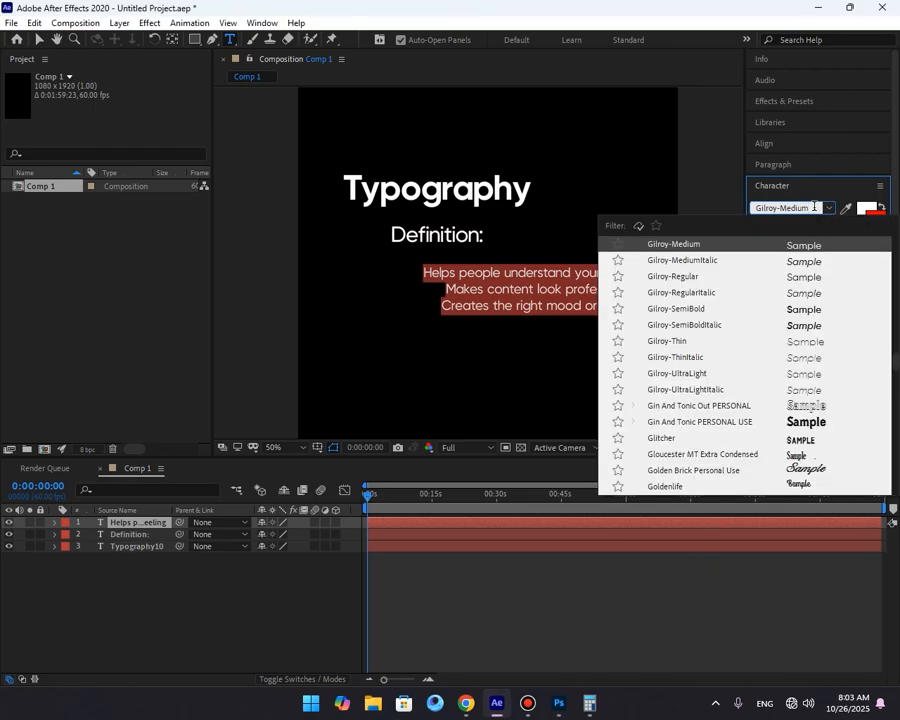
key(BackSpace)
key(BackSpace)
key(BackSpace)
key(BackSpace)
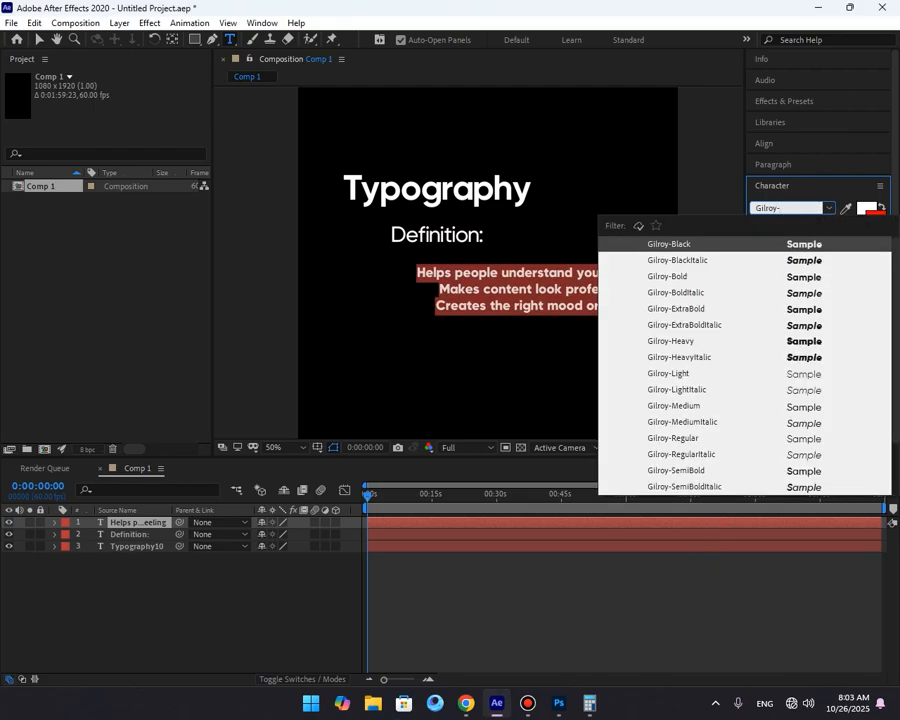
text(re)
key(Return)
click(463, 289)
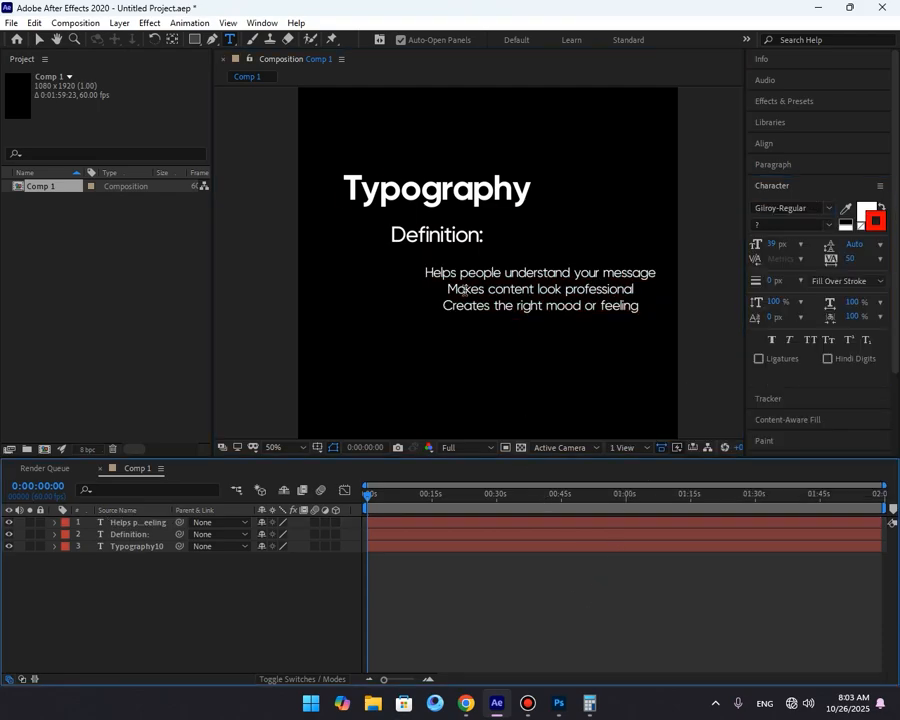
Left-align the three body text lines and move the block left, beneath the "Definition:" subheading and near the title's left edge.
click(538, 287)
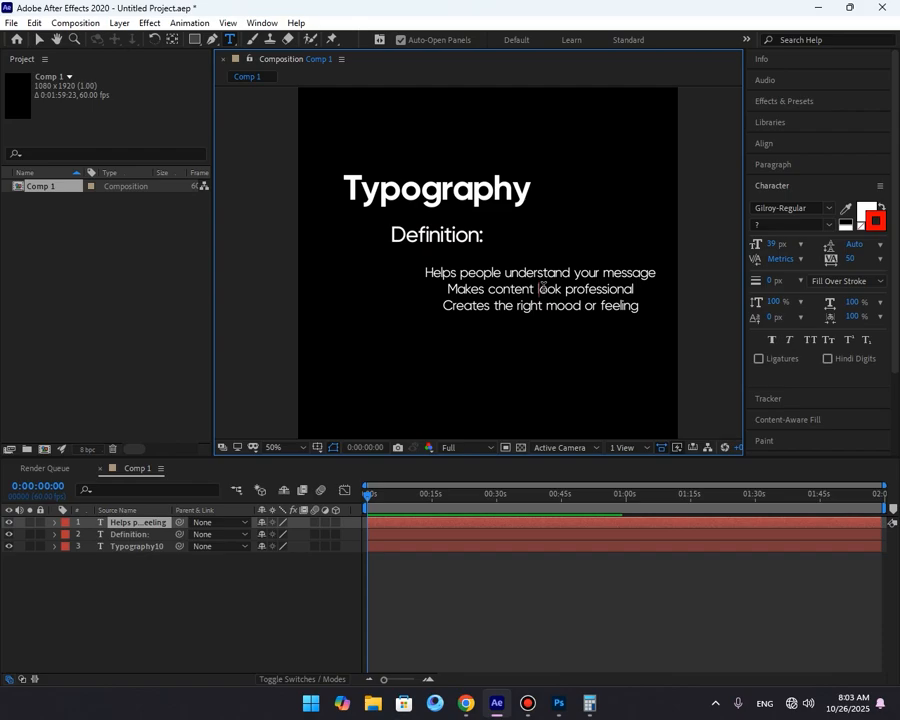
key(ctrl+a)
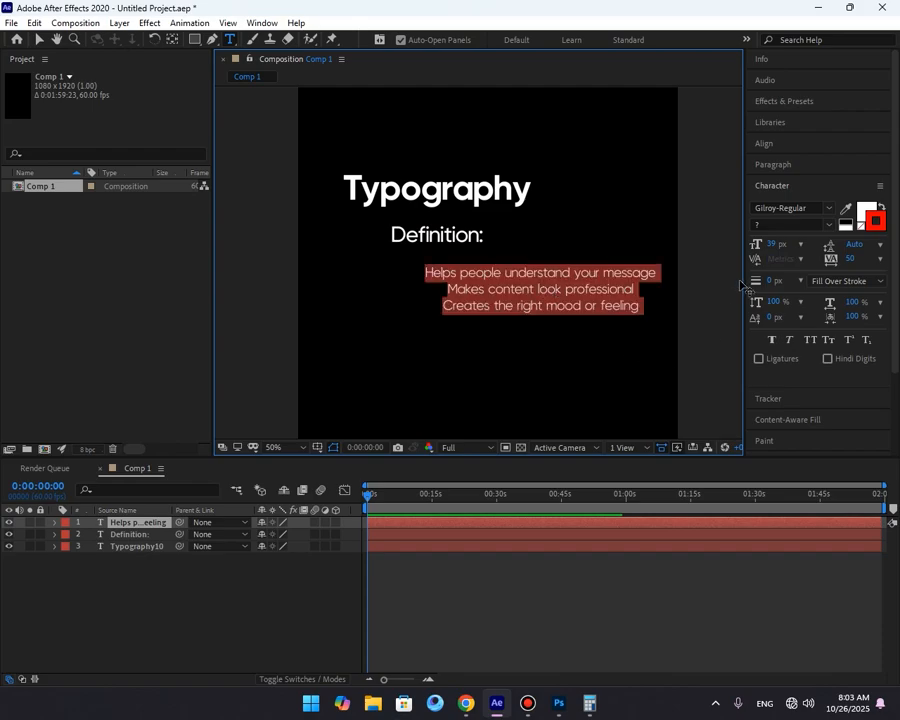
click(800, 188)
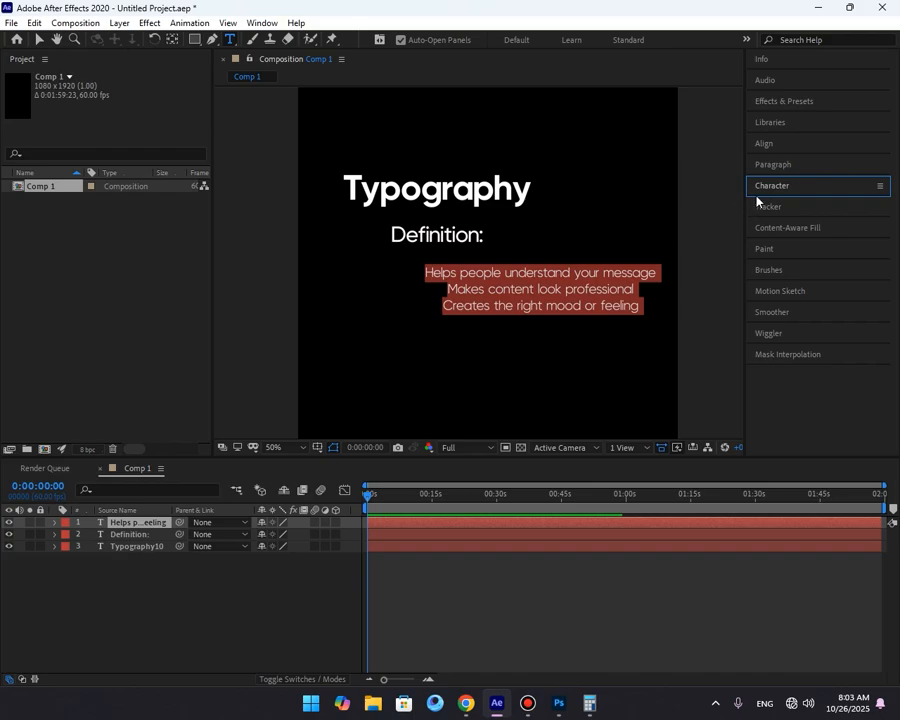
click(785, 166)
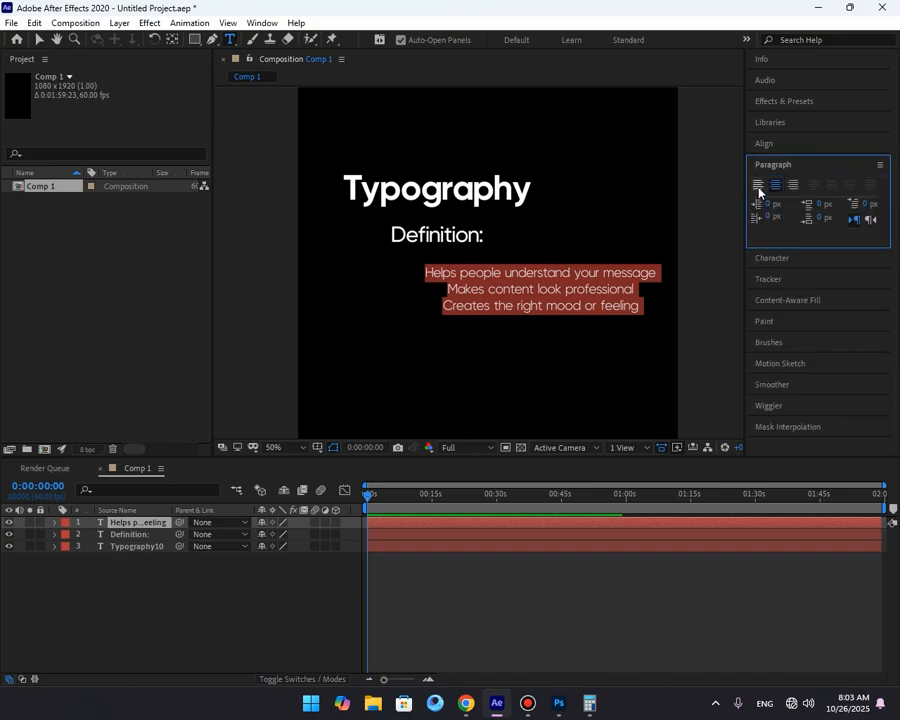
click(759, 187)
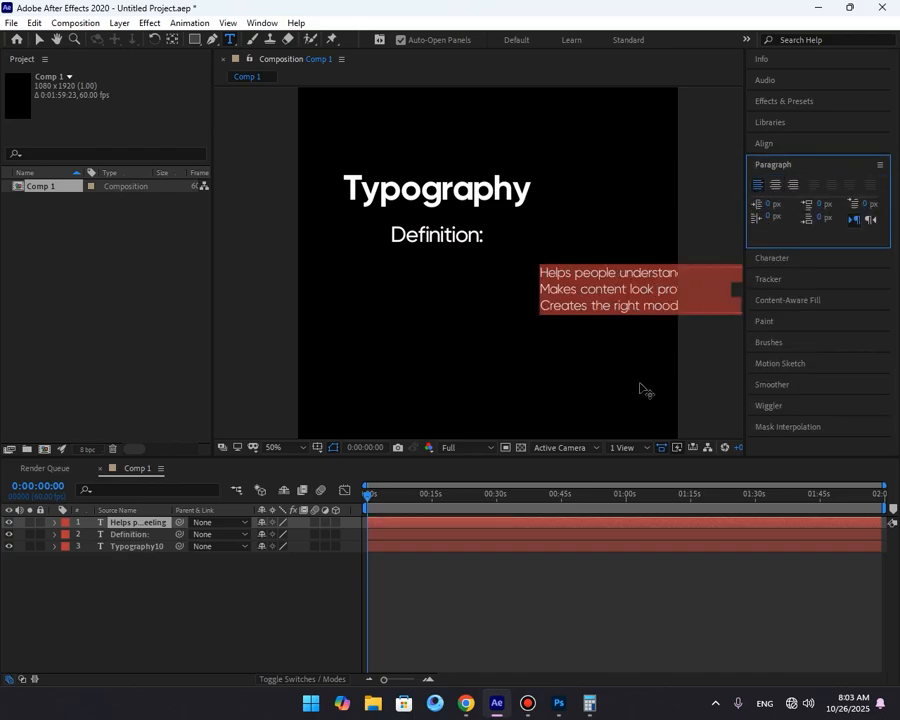
click(597, 627)
key(v)
drag(627, 307, 431, 308)
click(486, 598)
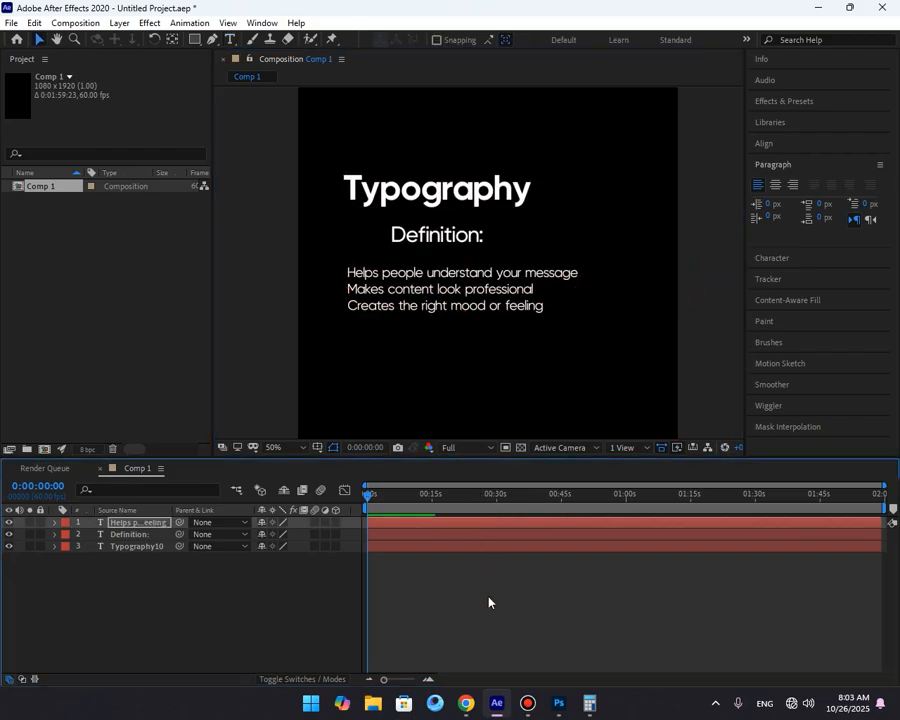
Try scaling the body text layer down from its corner anchor point, and undo the scaling.
click(401, 297)
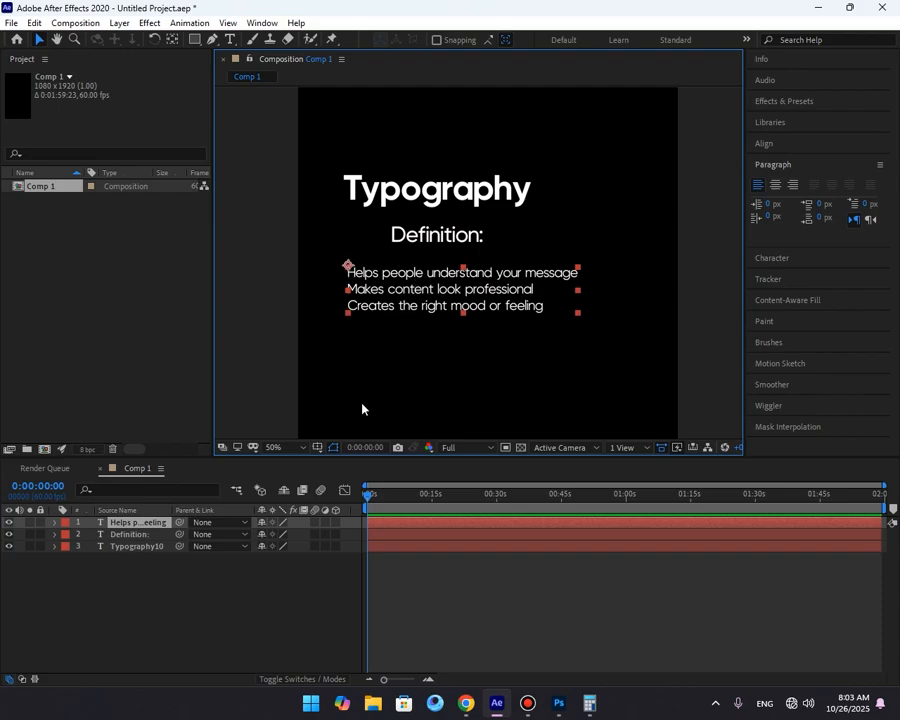
key(p)
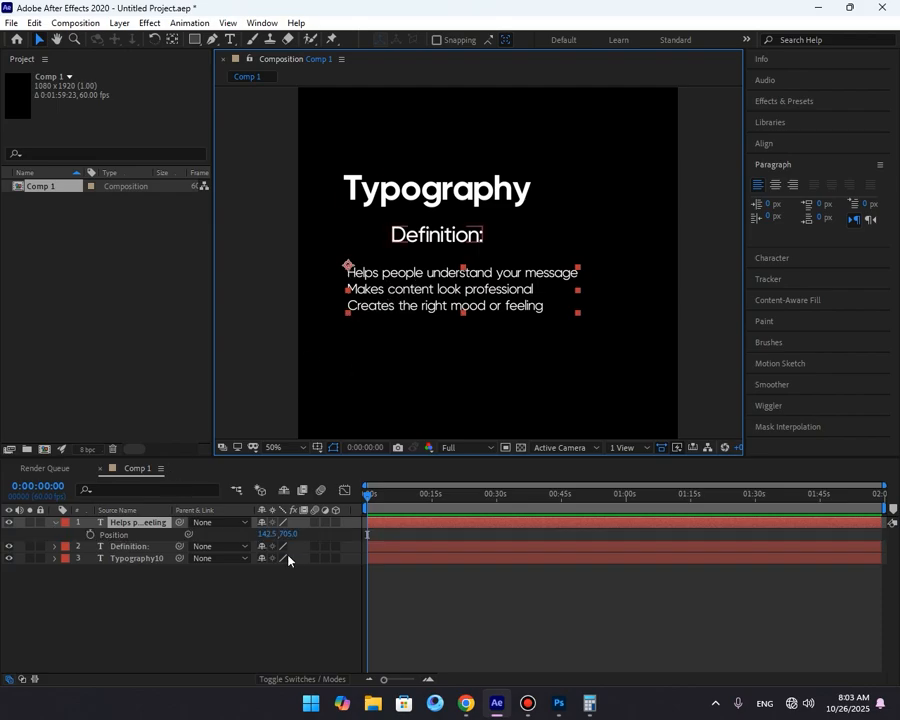
key(s)
mouse_move(283, 534)
mouse_down()
mouse_move(244, 538)
mouse_move(272, 536)
mouse_up()
key(ctrl+z)
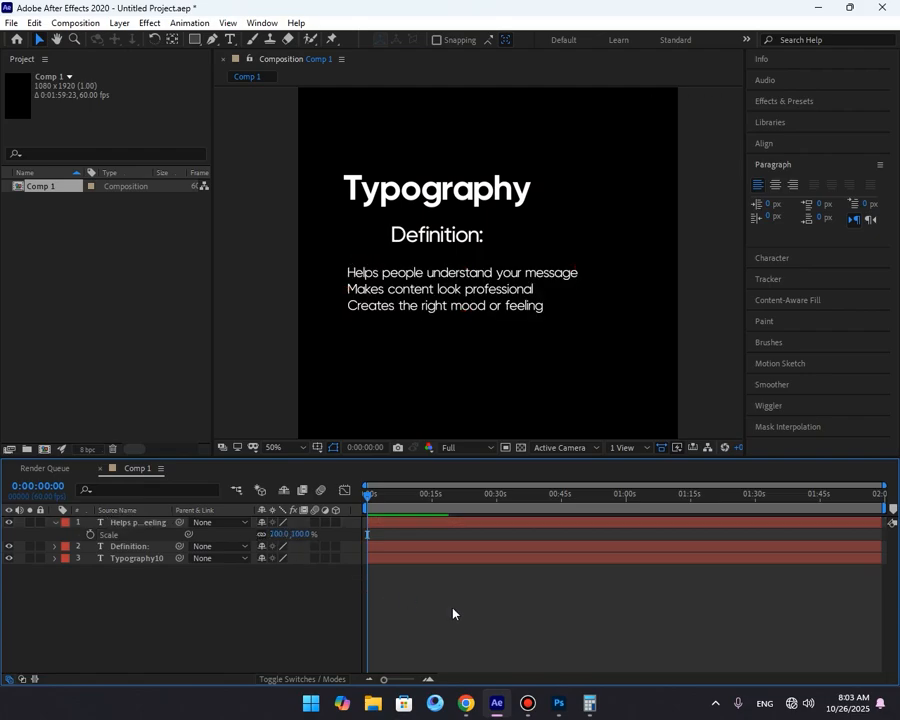
Center the anchor point of the body text layer within its content.
key(ctrl+alt+Home)
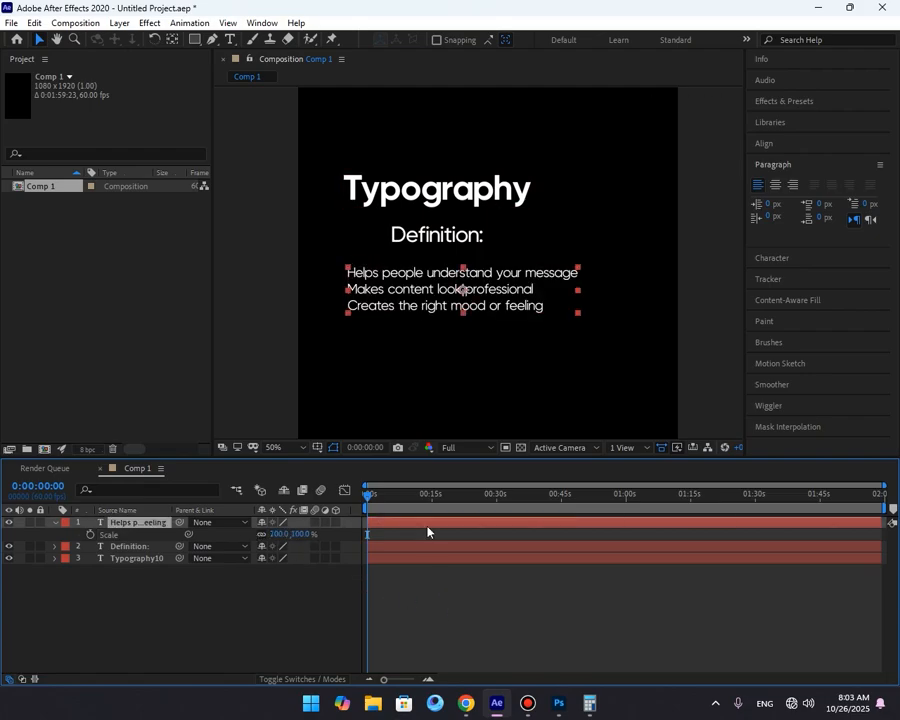
click(446, 601)
click(454, 551)
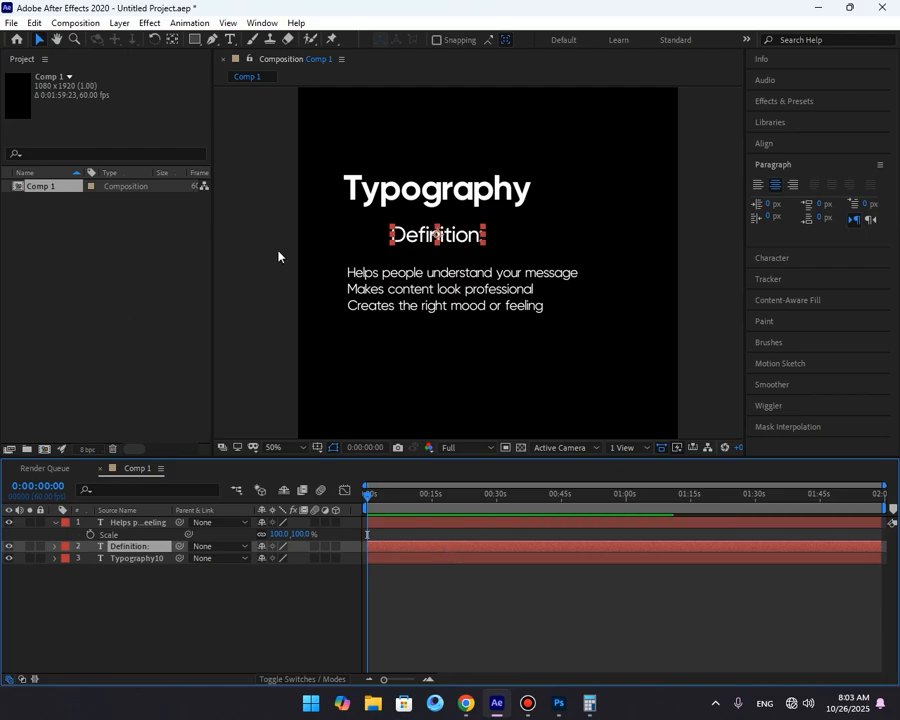
click(451, 600)
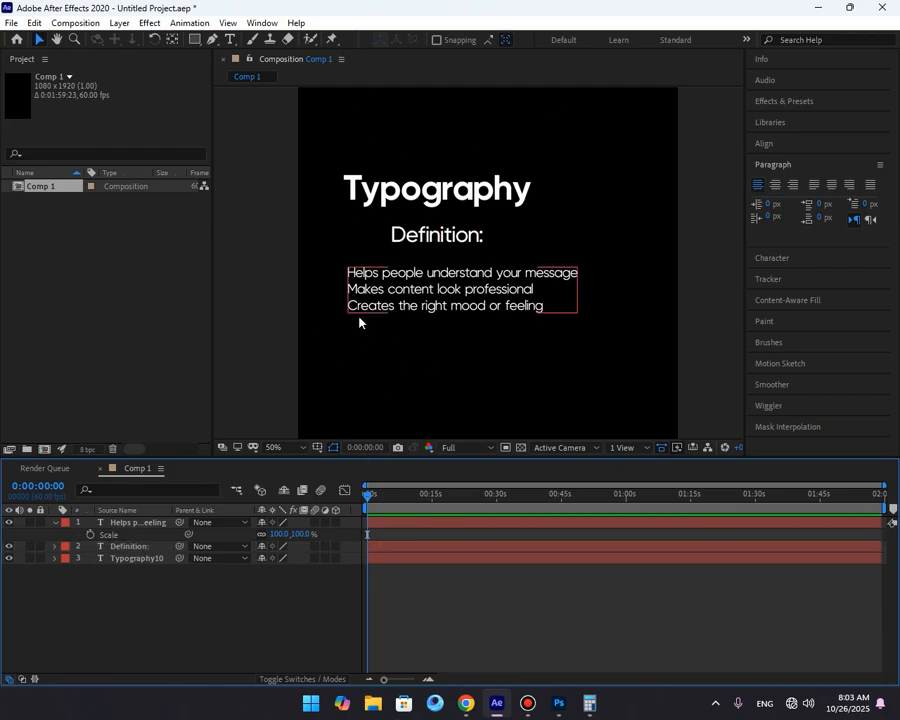
Align the left edges of the title, "Definition:" and body text layers to the selection.
drag(440, 566, 427, 516)
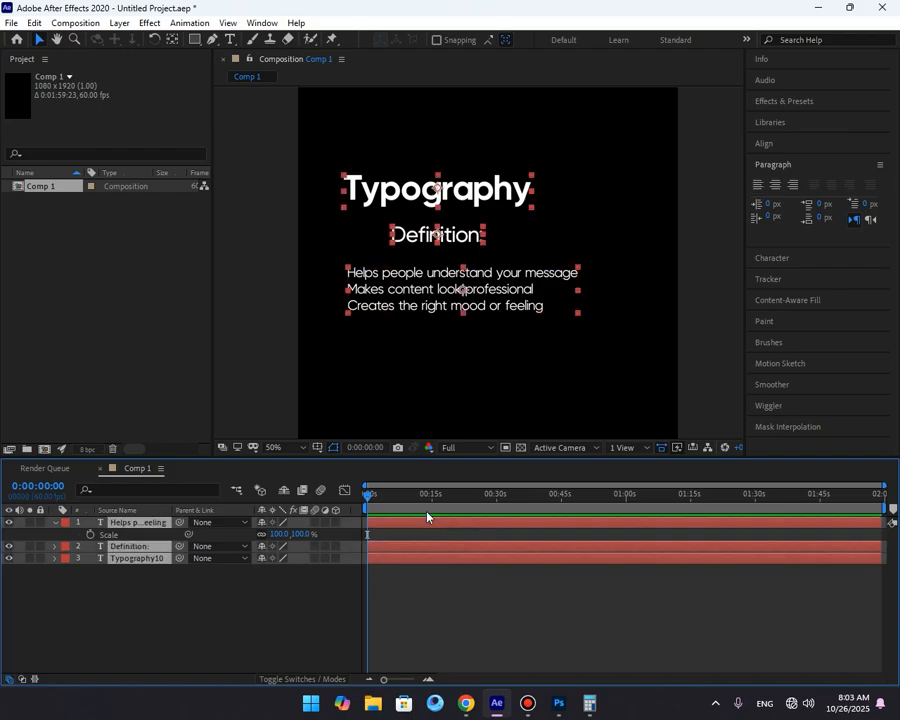
click(772, 258)
click(765, 144)
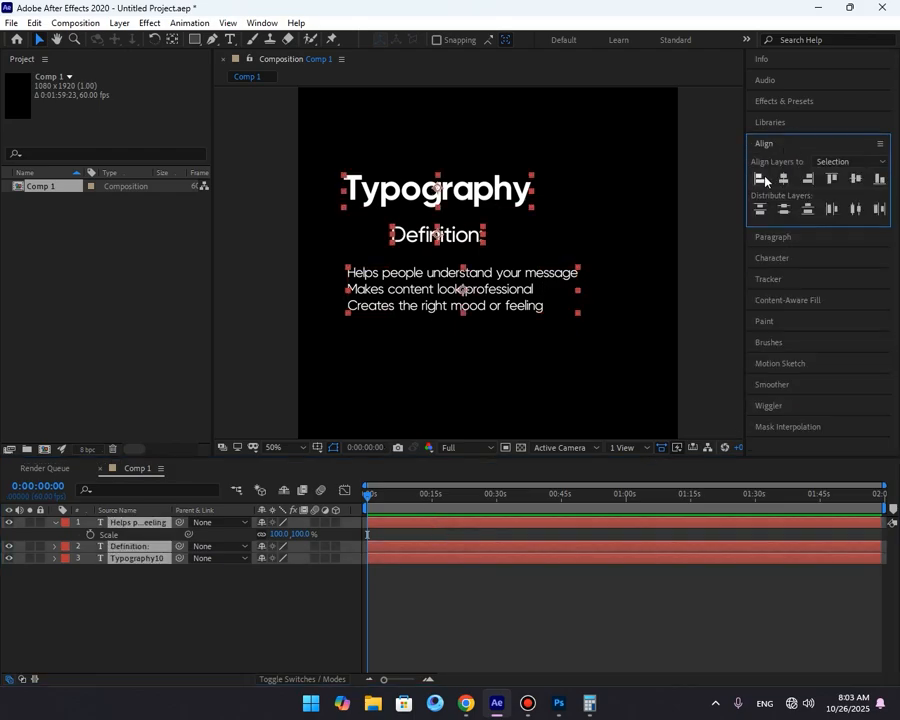
click(558, 580)
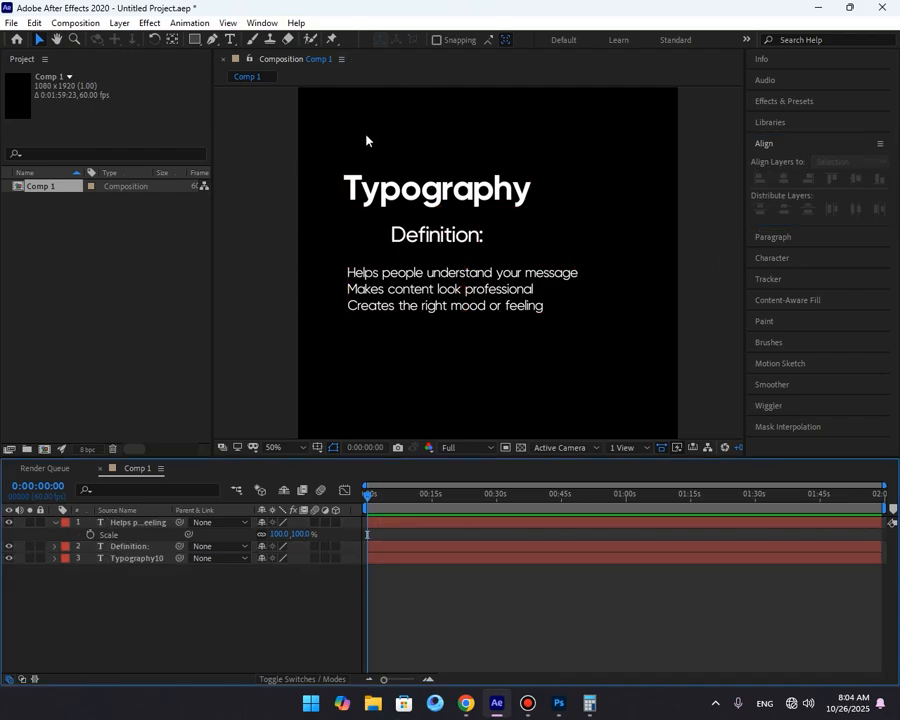
click(438, 535)
click(428, 522)
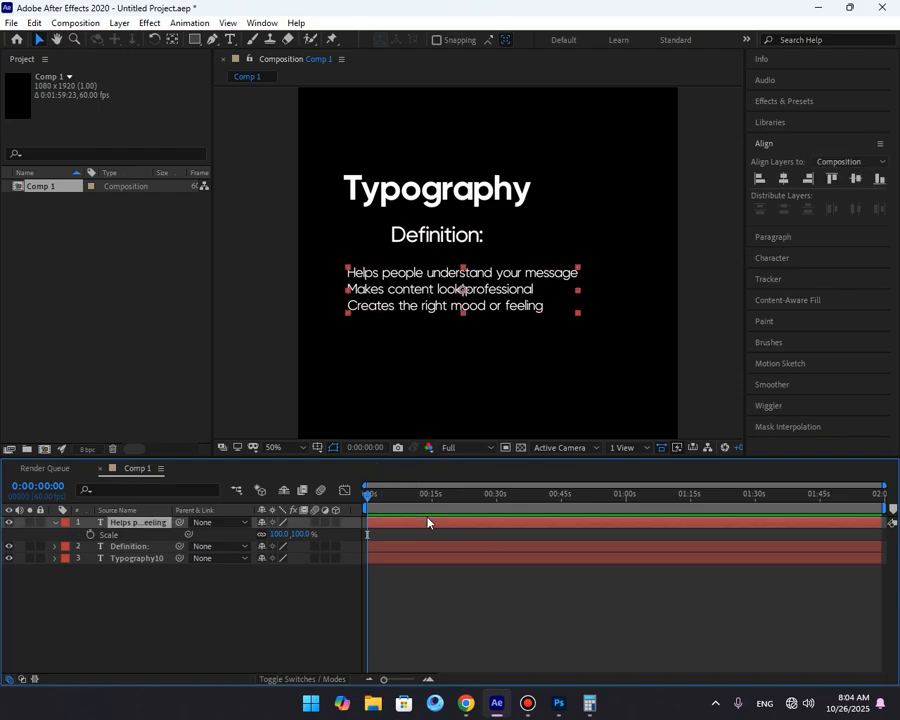
shift+click(476, 561)
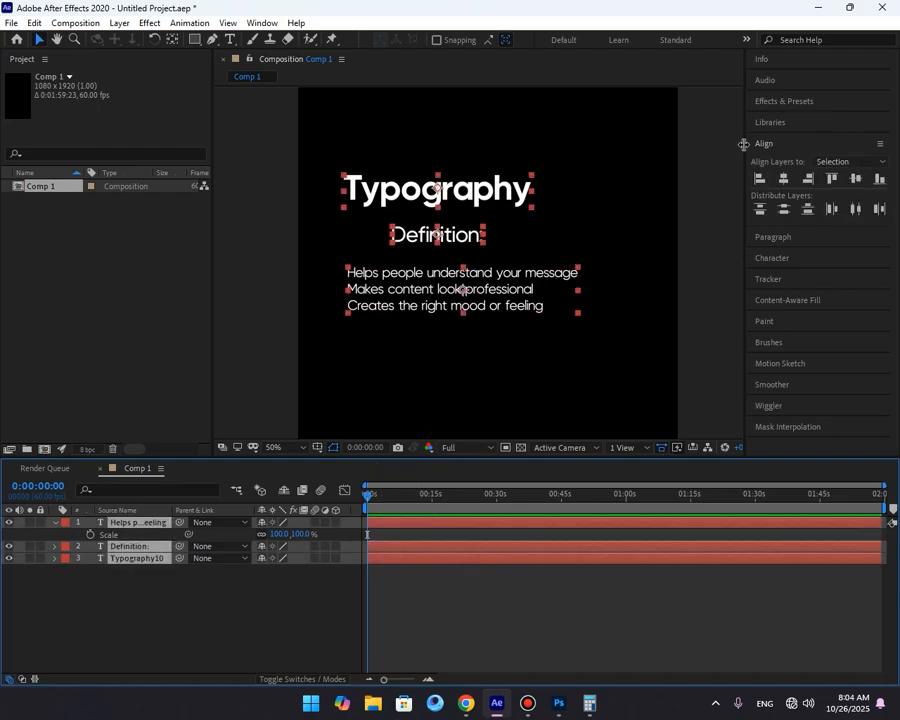
click(764, 180)
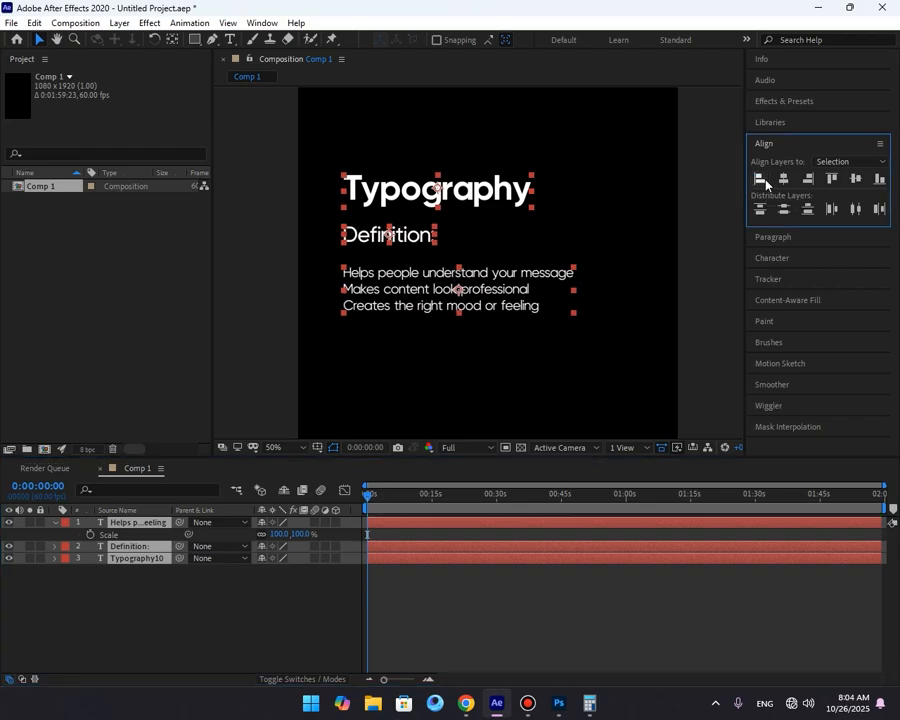
Nudge the "Definition:" subheading upward, closer beneath the "Typography" title.
click(278, 447)
click(306, 212)
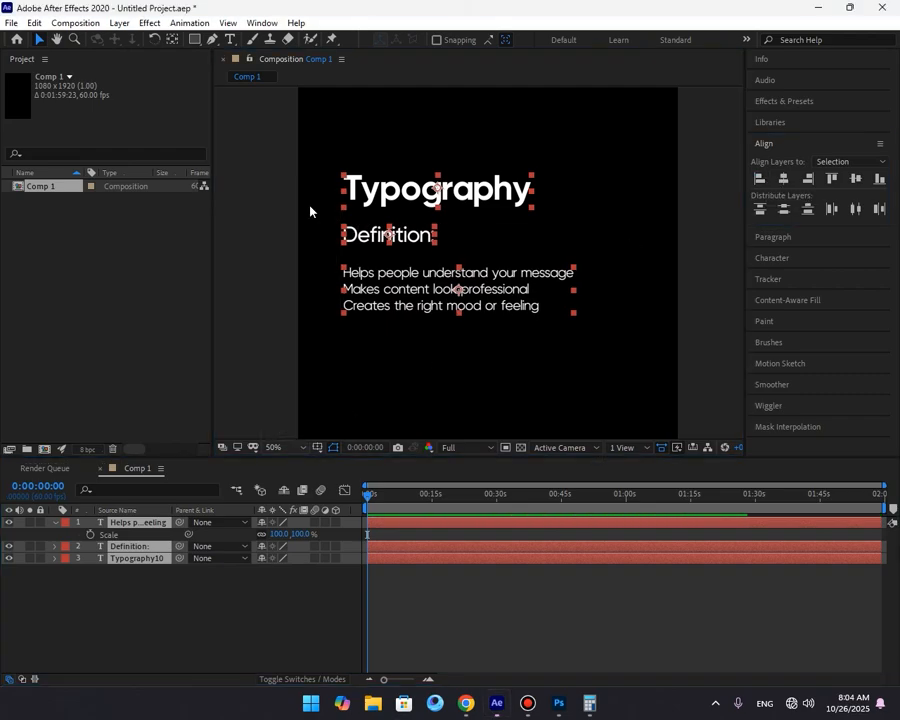
click(531, 583)
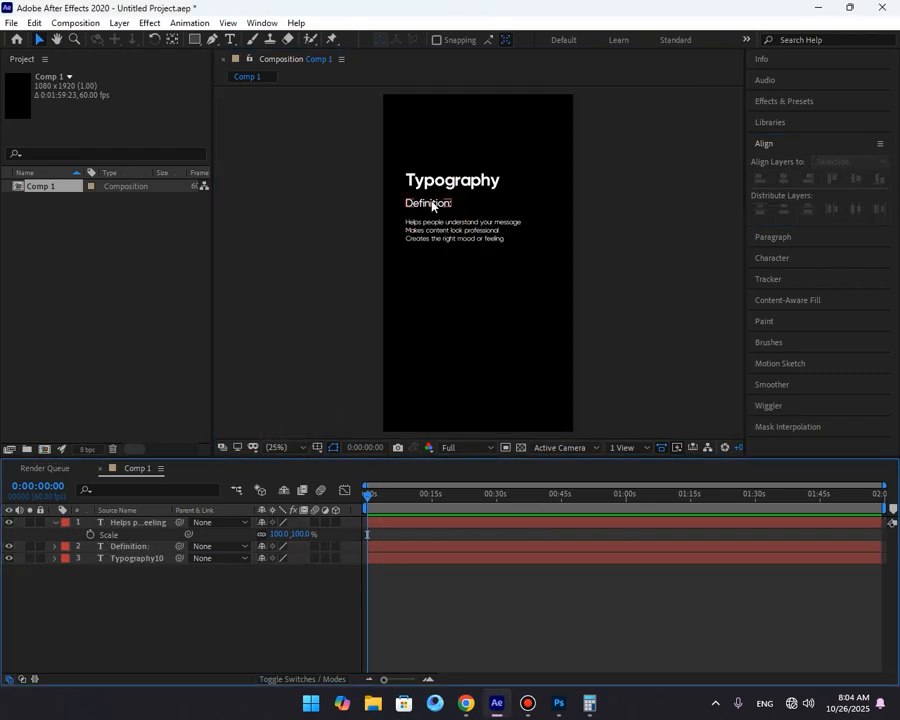
scroll(430, 202, up, 2)
click(428, 216)
key(Up)
key(Up)
key(Up)
key(Up)
key(Up)
key(Up)
key(Up)
key(Up)
key(Up)
key(Up)
key(Up)
key(Up)
key(Up)
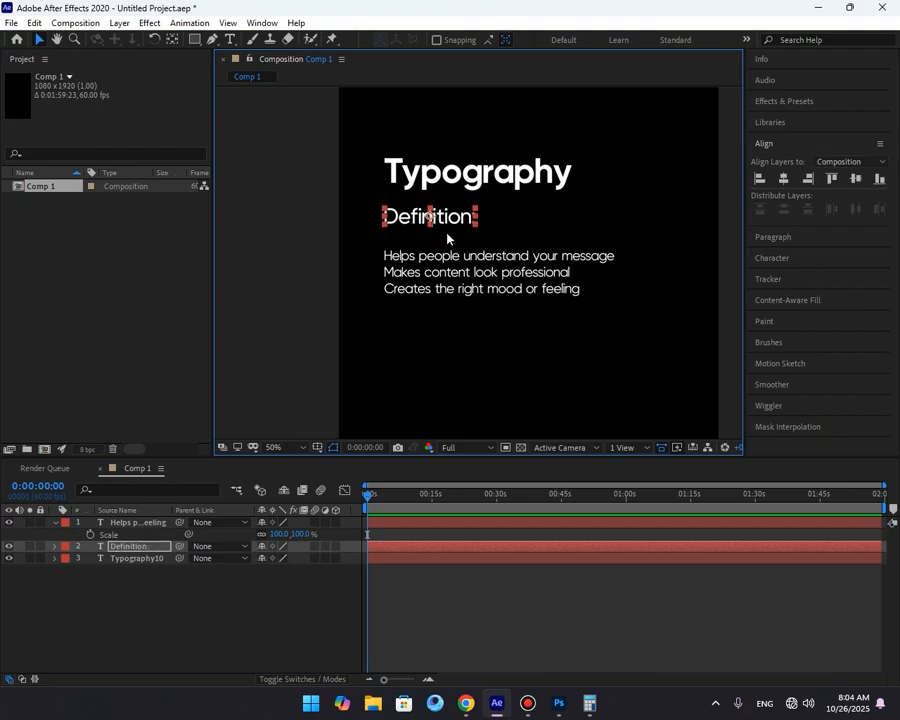
Move the three-line body text up to sit close beneath "Definition:", and check the layout with the whole composition fitted in view.
click(451, 257)
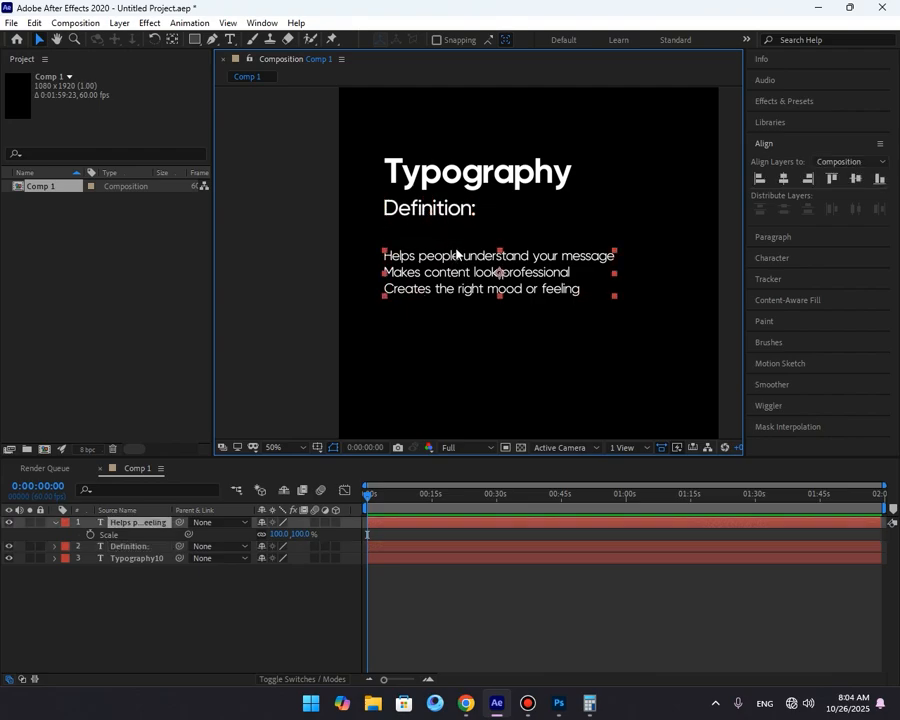
mouse_move(453, 257)
mouse_down()
mouse_move(450, 225)
mouse_move(448, 233)
mouse_up()
click(428, 208)
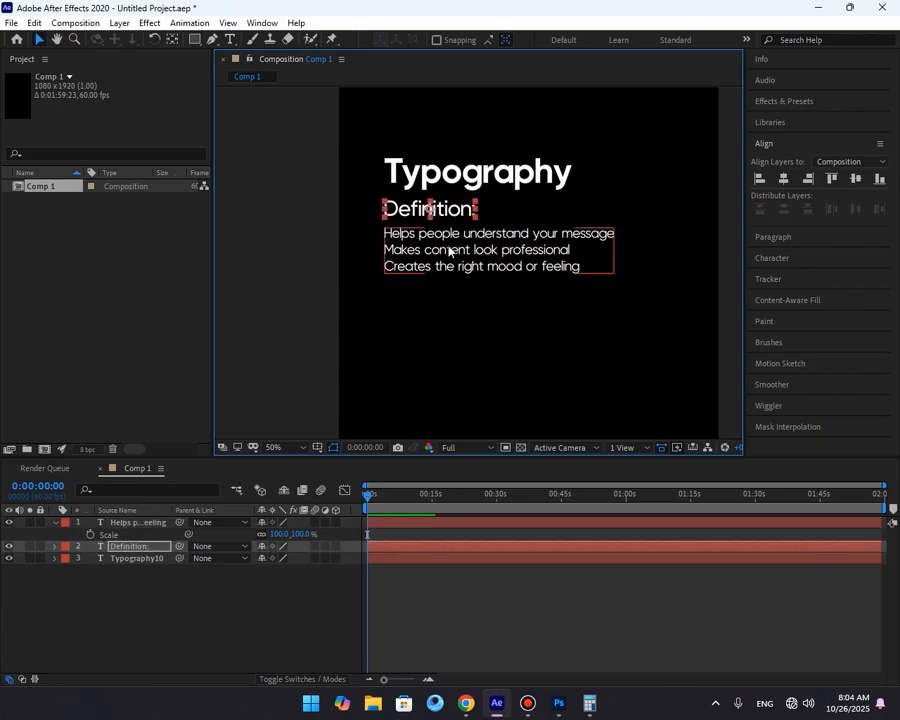
click(290, 447)
click(303, 211)
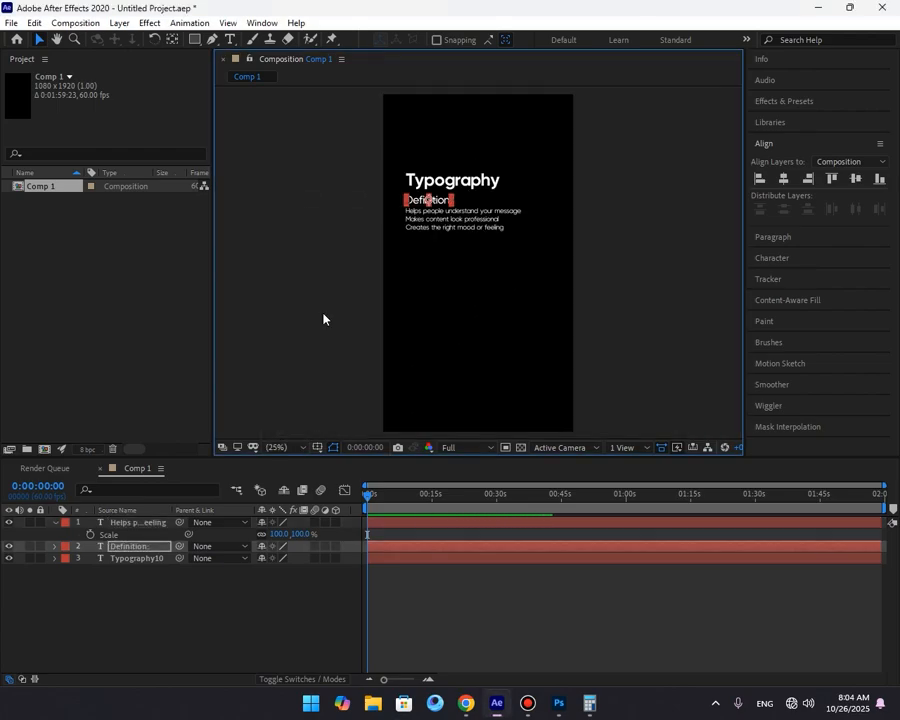
click(484, 637)
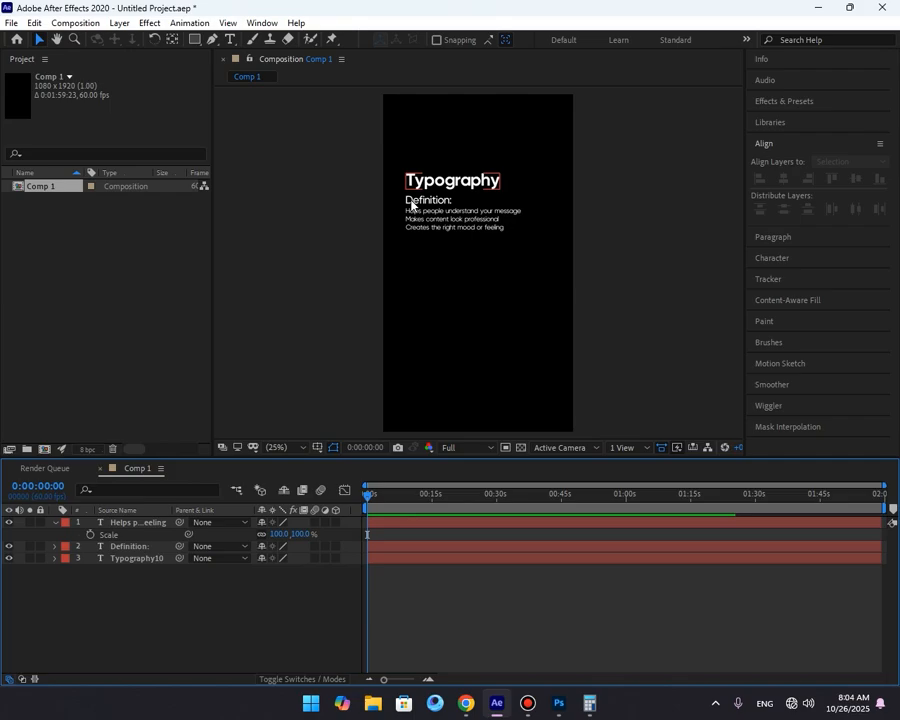